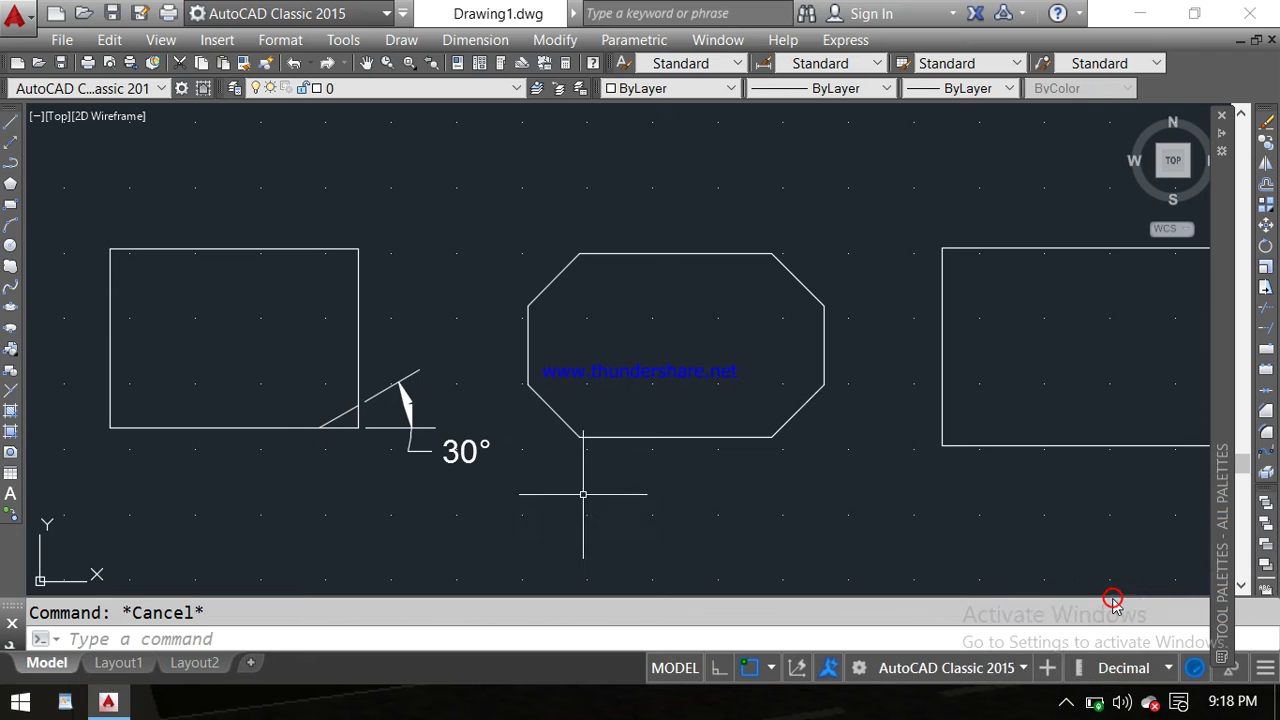
- Zoom and pan around the shapes, briefly opening and closing the editing commands list
scroll(597, 329, "down", 2)
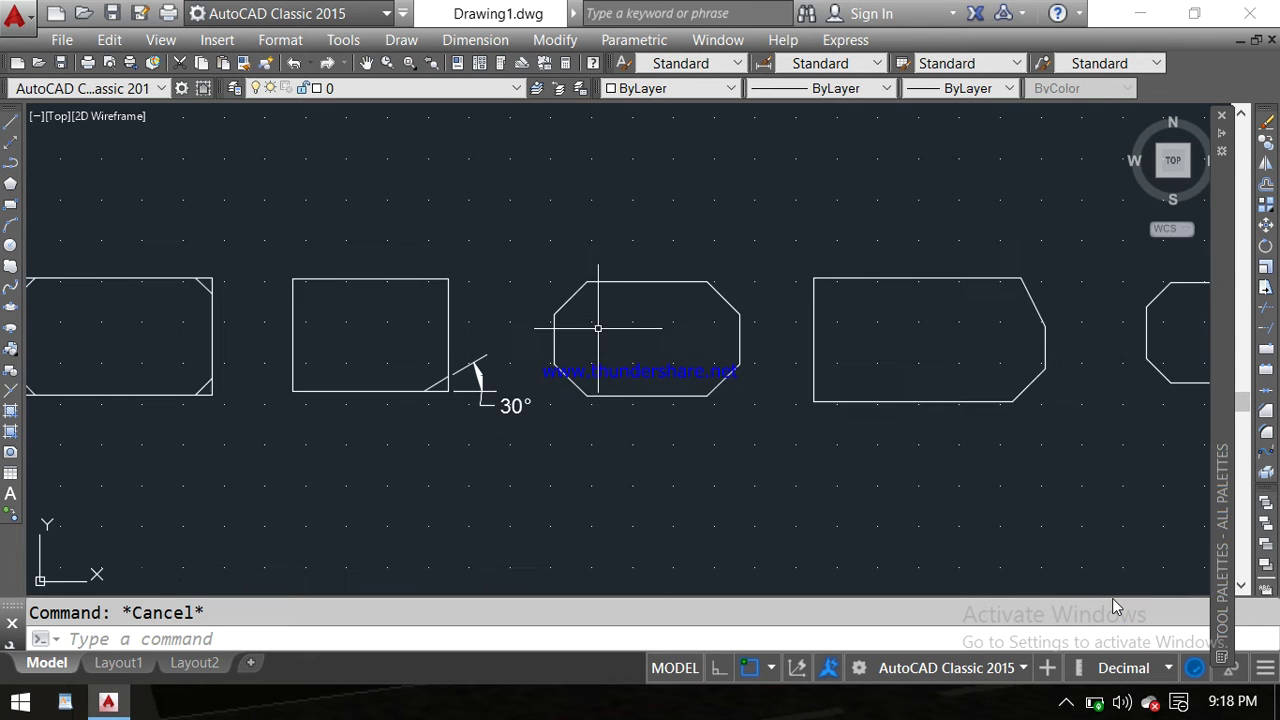
middle_click_drag(623, 337, 697, 340)
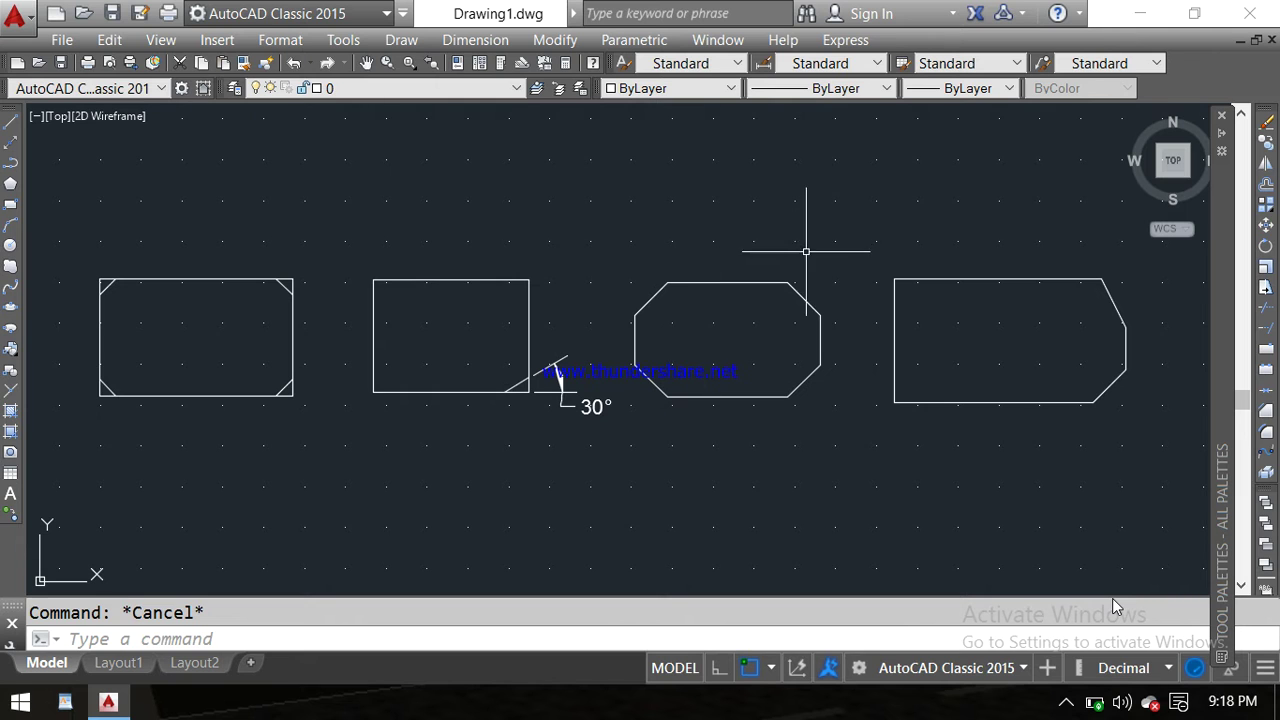
middle_click_drag(726, 212, 746, 188)
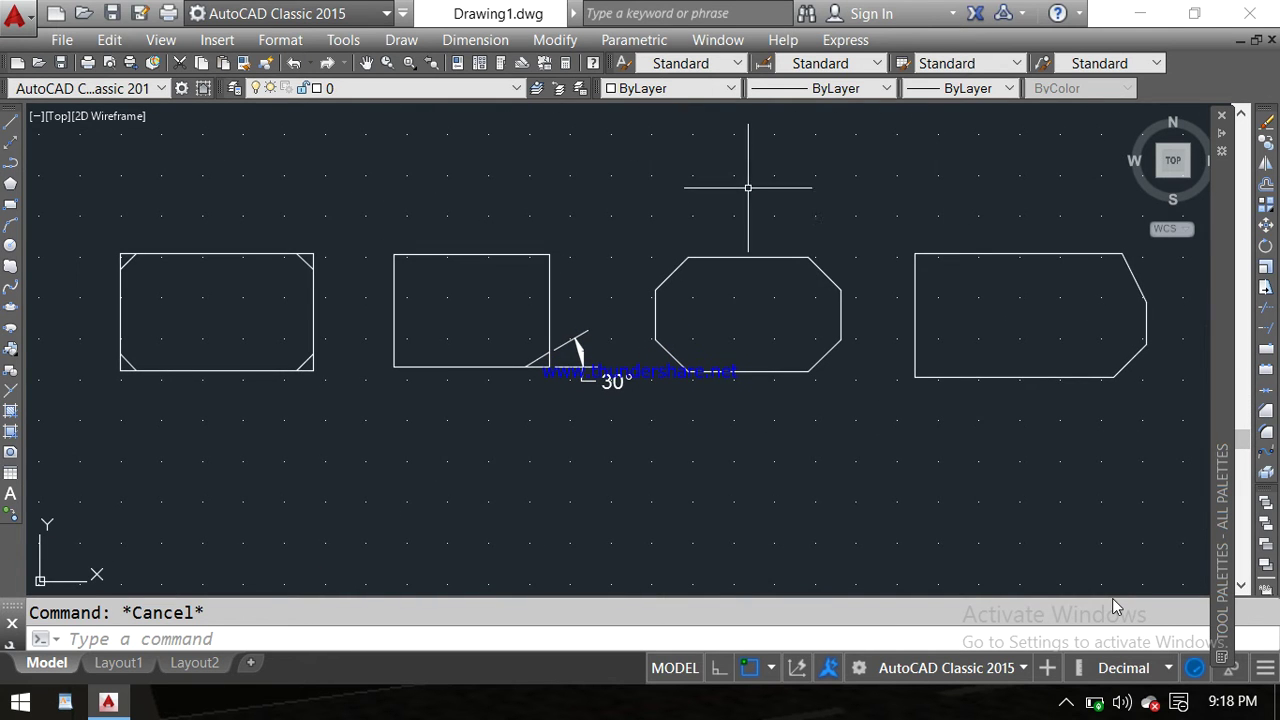
scroll(497, 327, "up", 2)
scroll(494, 315, "down", 2)
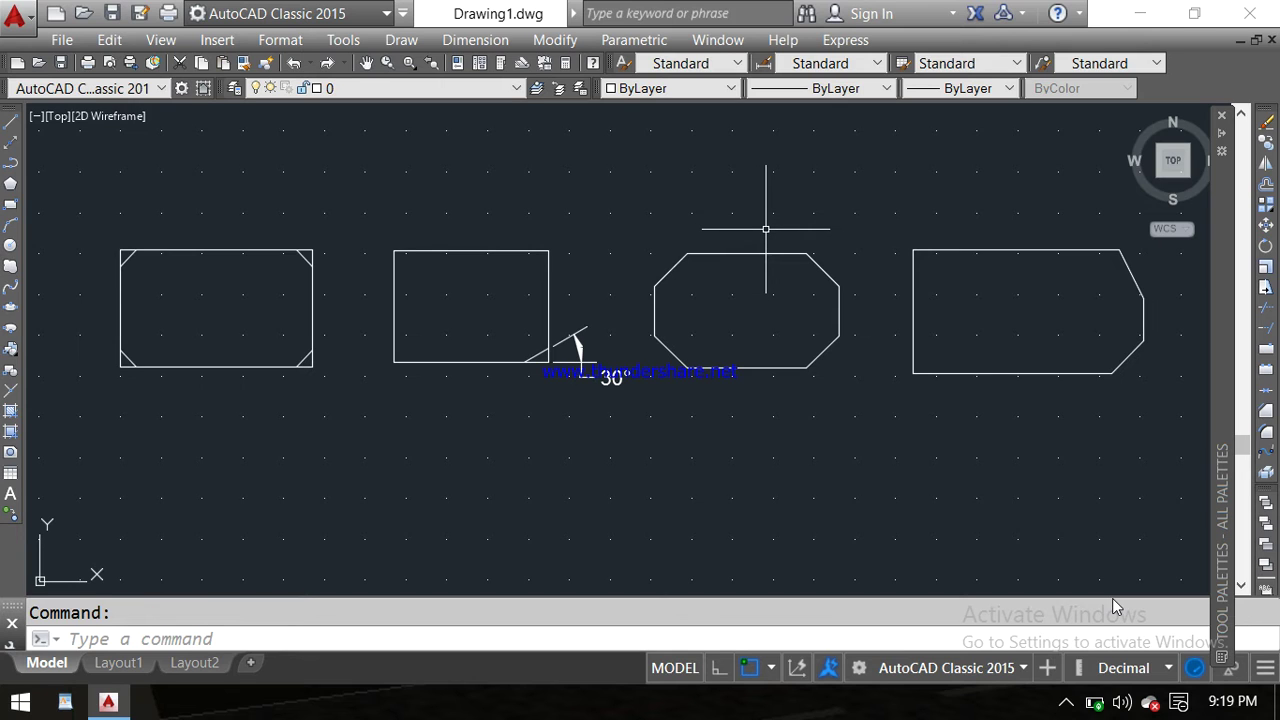
scroll(640, 289, "up", 1)
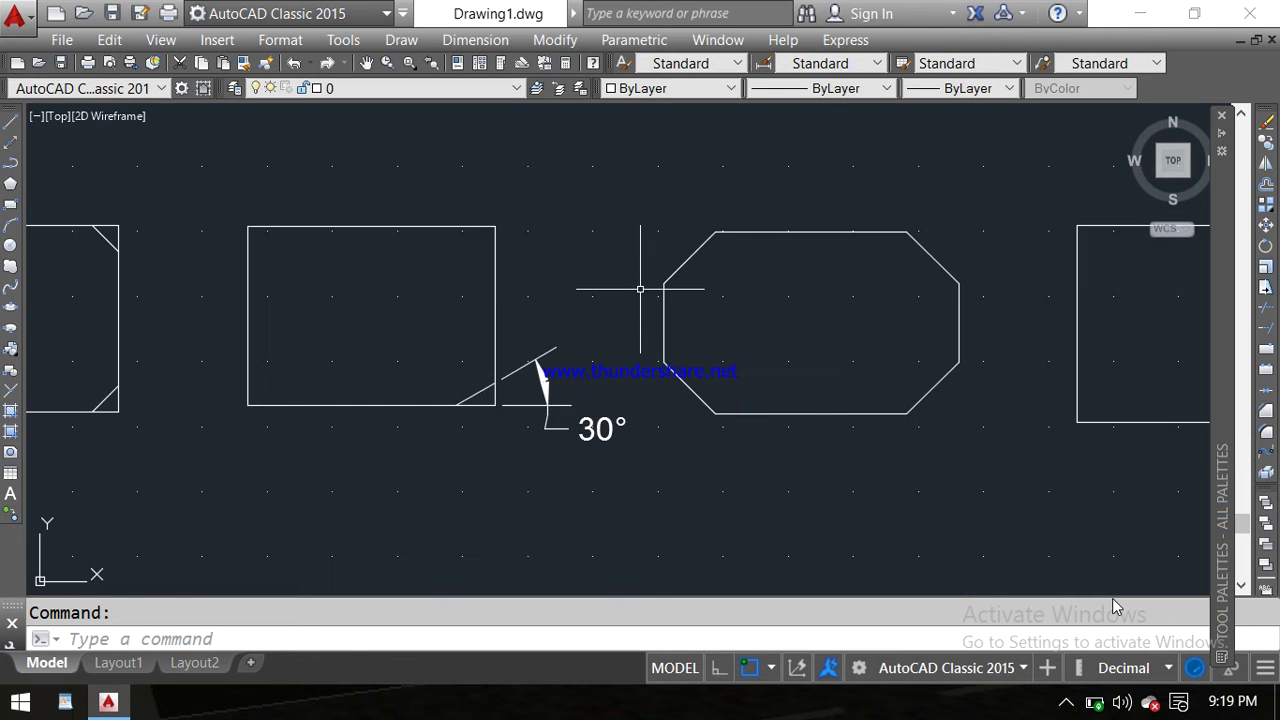
scroll(640, 289, "down", 1)
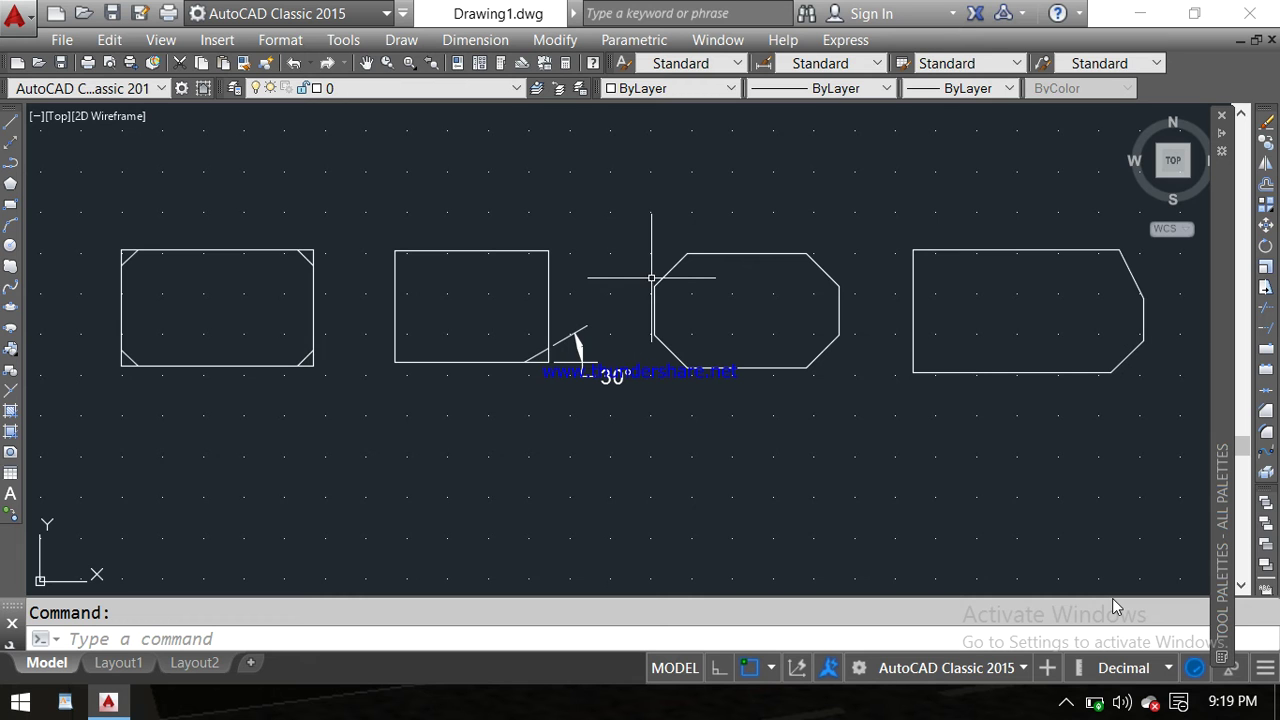
mouse_move(360, 303)
middle_mouse_down()
mouse_move(420, 289)
mouse_move(349, 292)
middle_mouse_up()
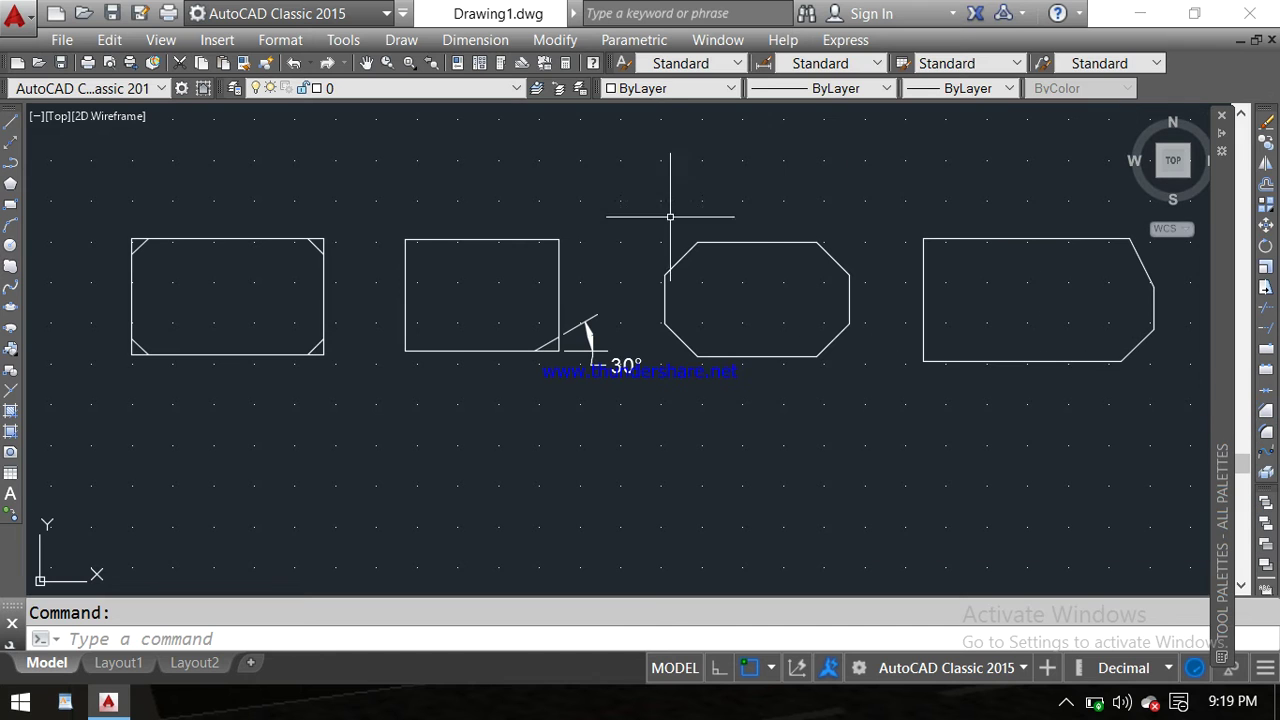
left_click(555, 40)
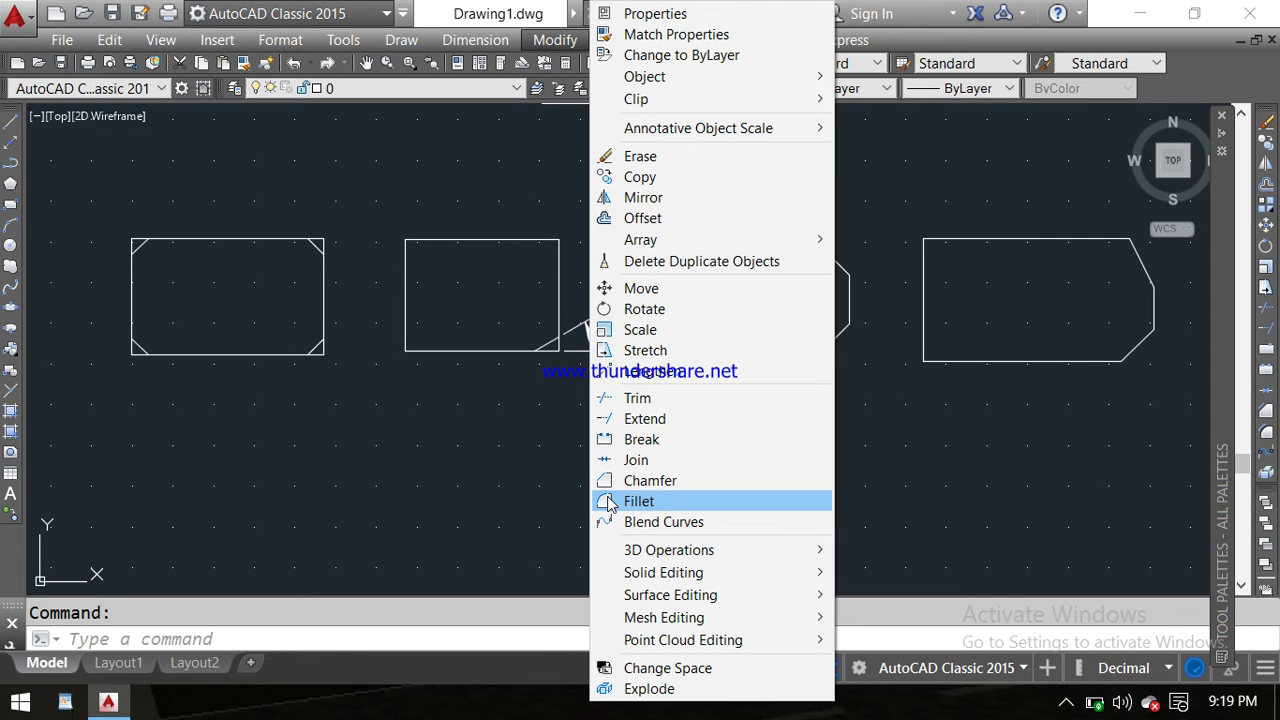
left_click(521, 491)
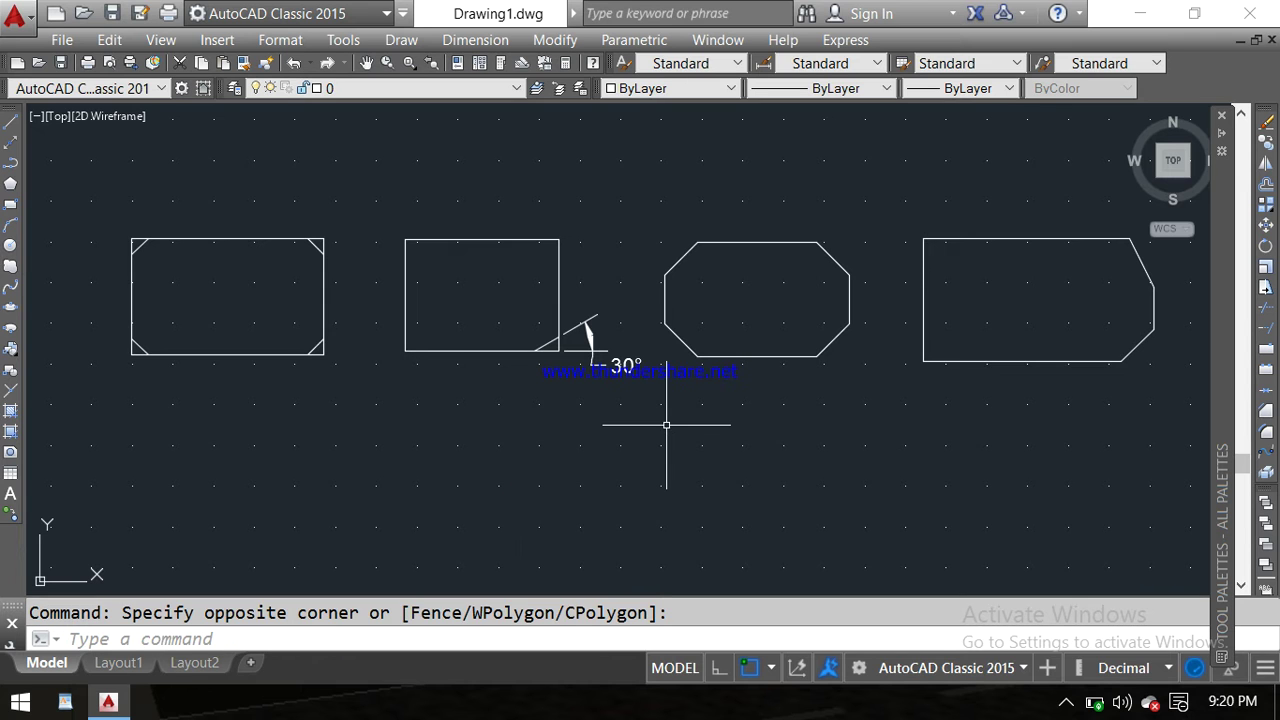
- Pan right to the plain rectangle beside the octagon and zoom in, cancelling stray selection windows
middle_click_drag(700, 431, 345, 454)
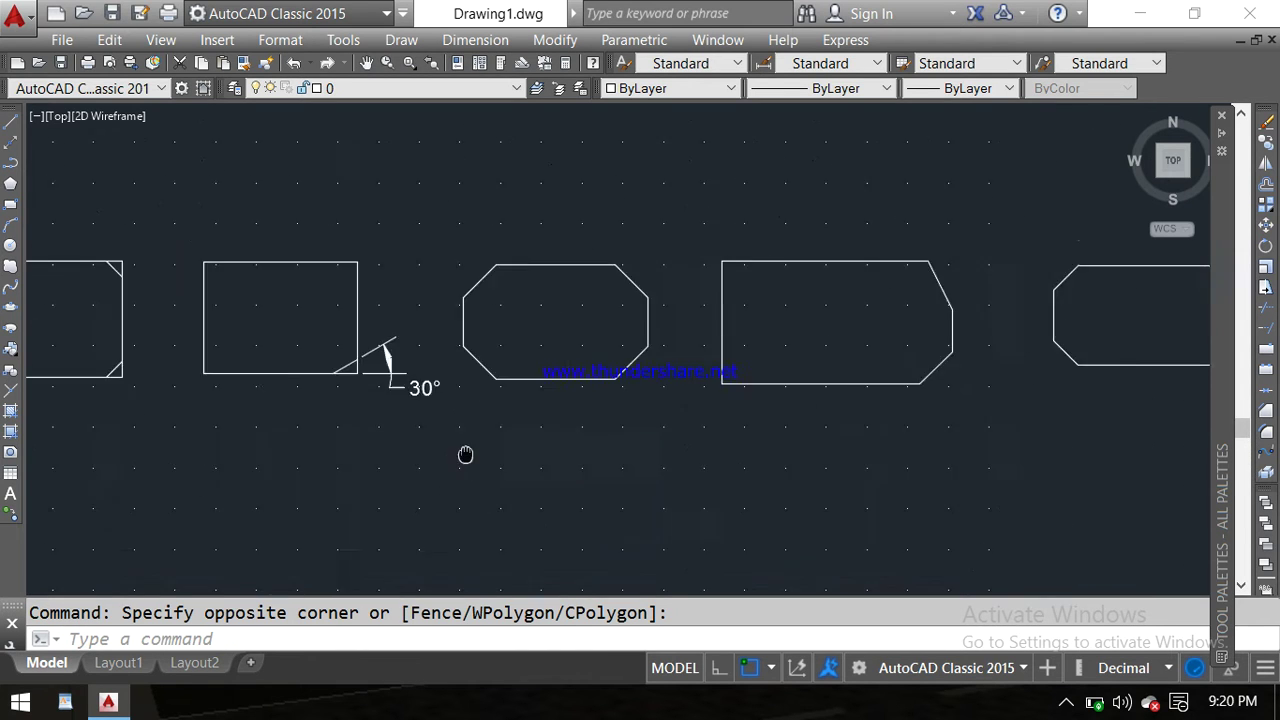
middle_click_drag(691, 415, 219, 419)
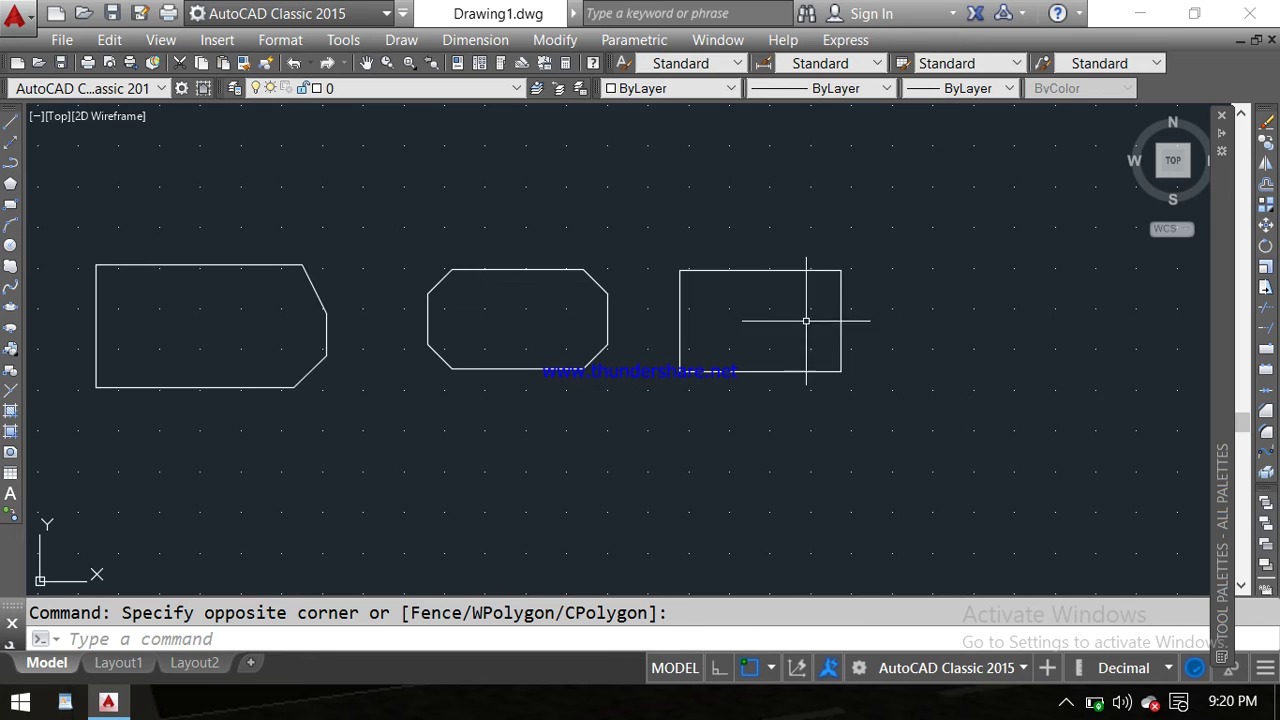
scroll(824, 302, "up", 2)
middle_click_drag(863, 300, 754, 294)
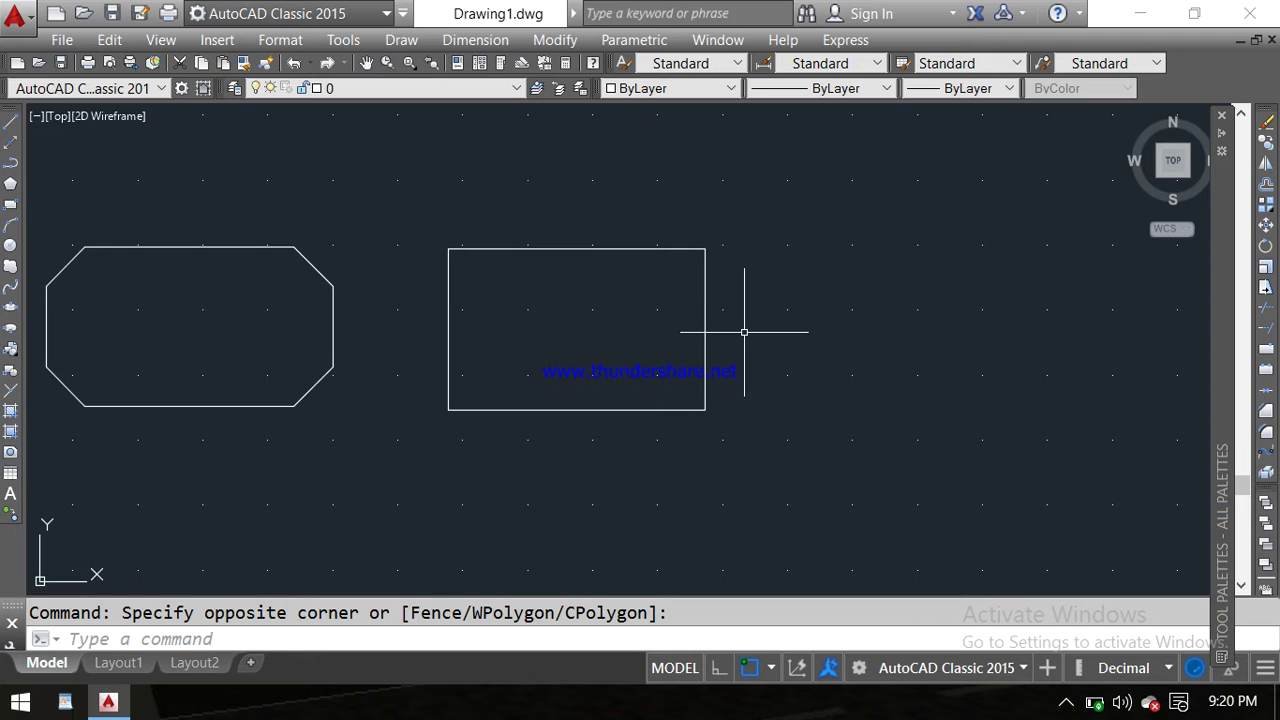
key("Escape")
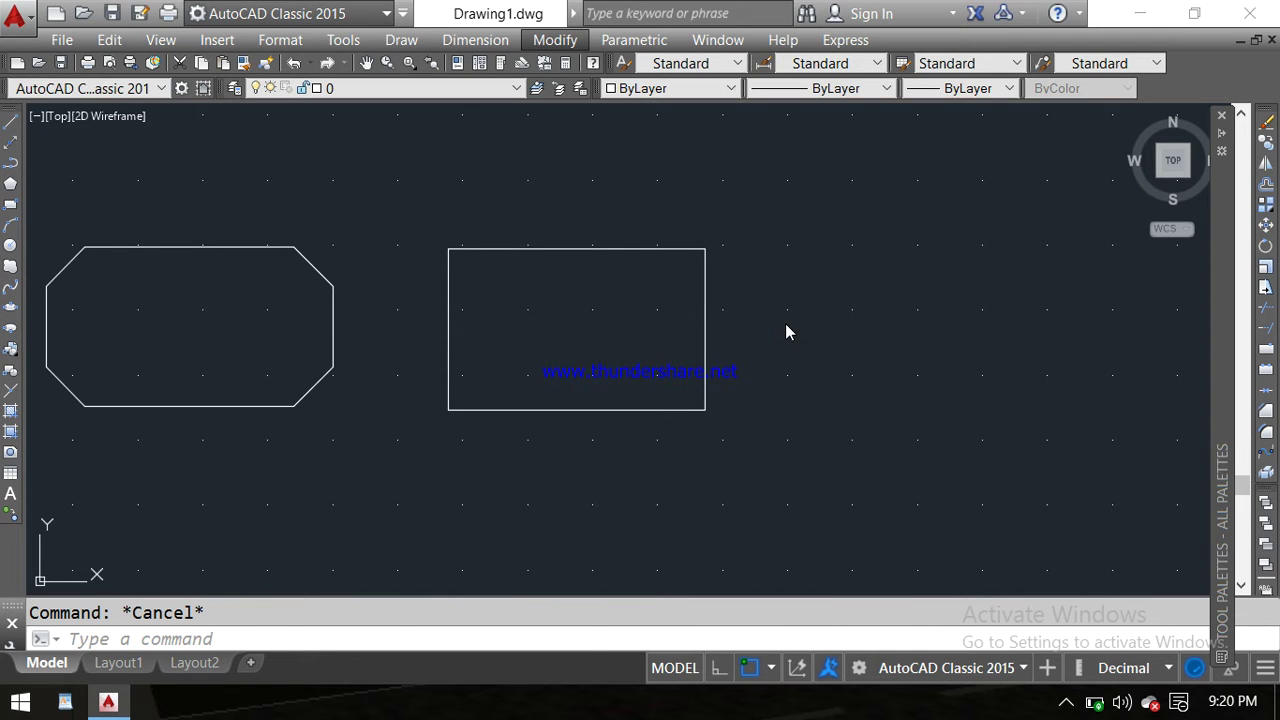
left_click(785, 323)
key("Escape")
left_click(791, 317)
left_click(797, 309)
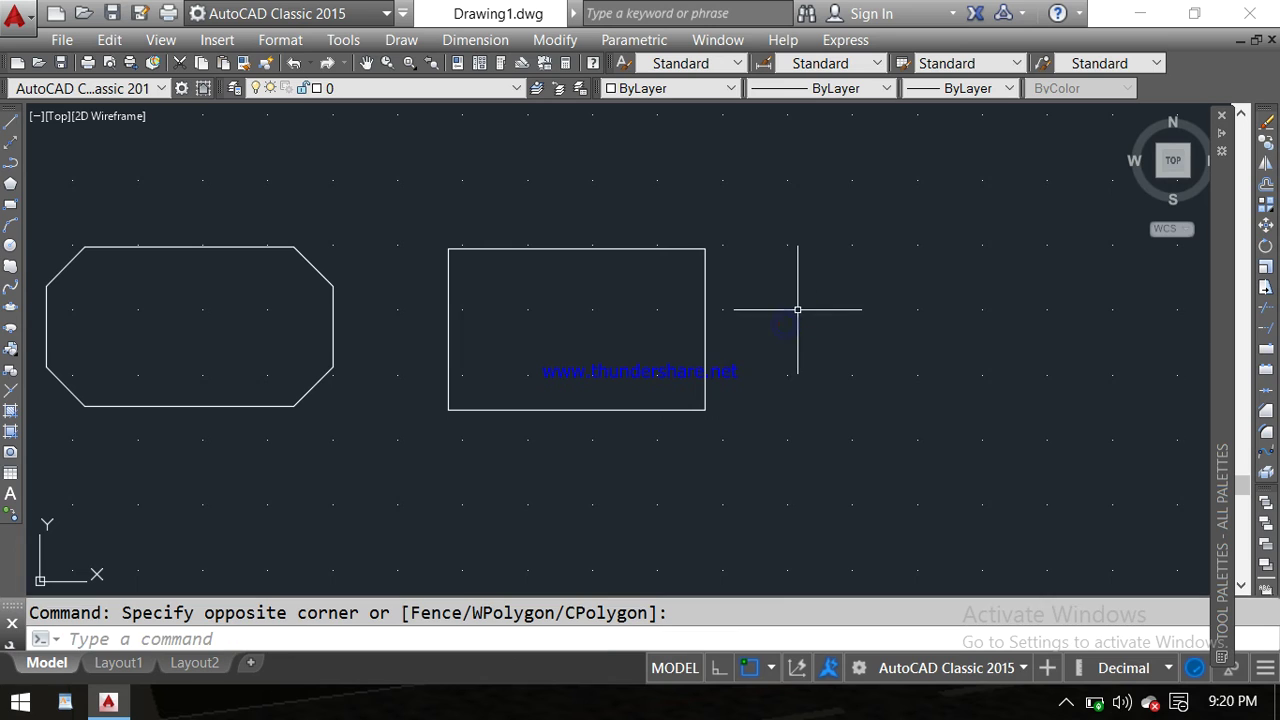
left_click(797, 309)
type("CH")
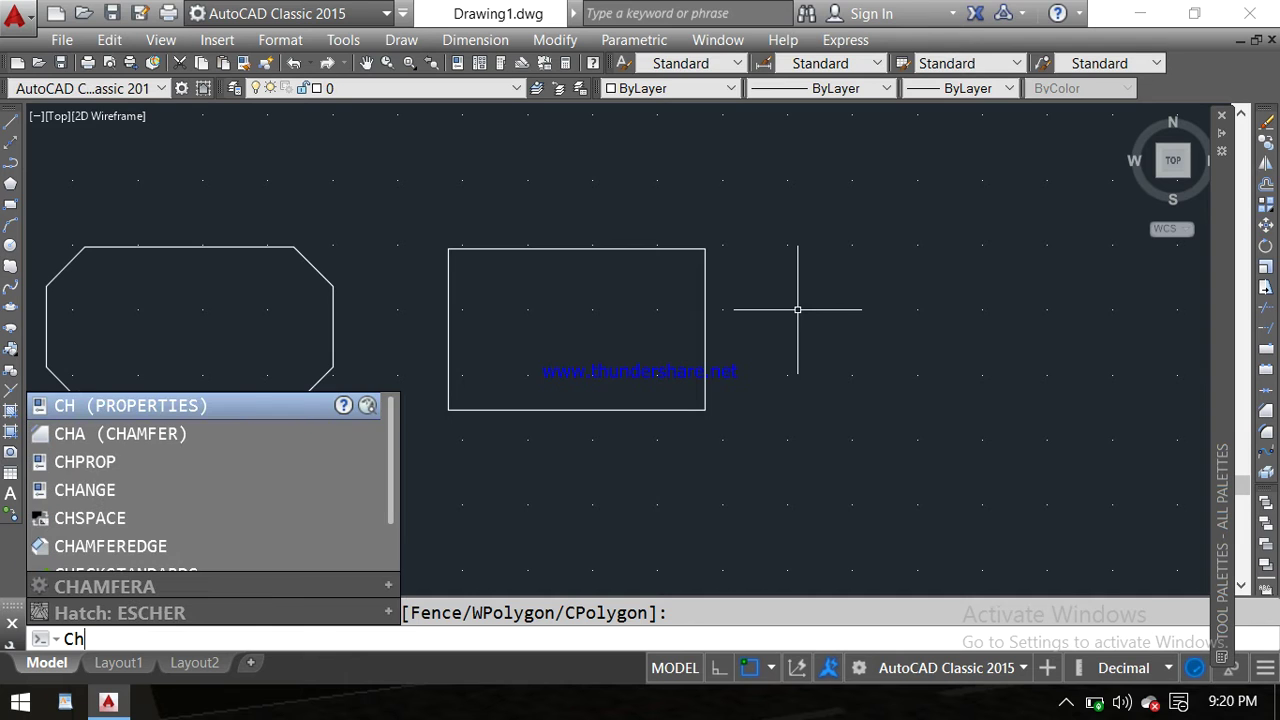
type("a")
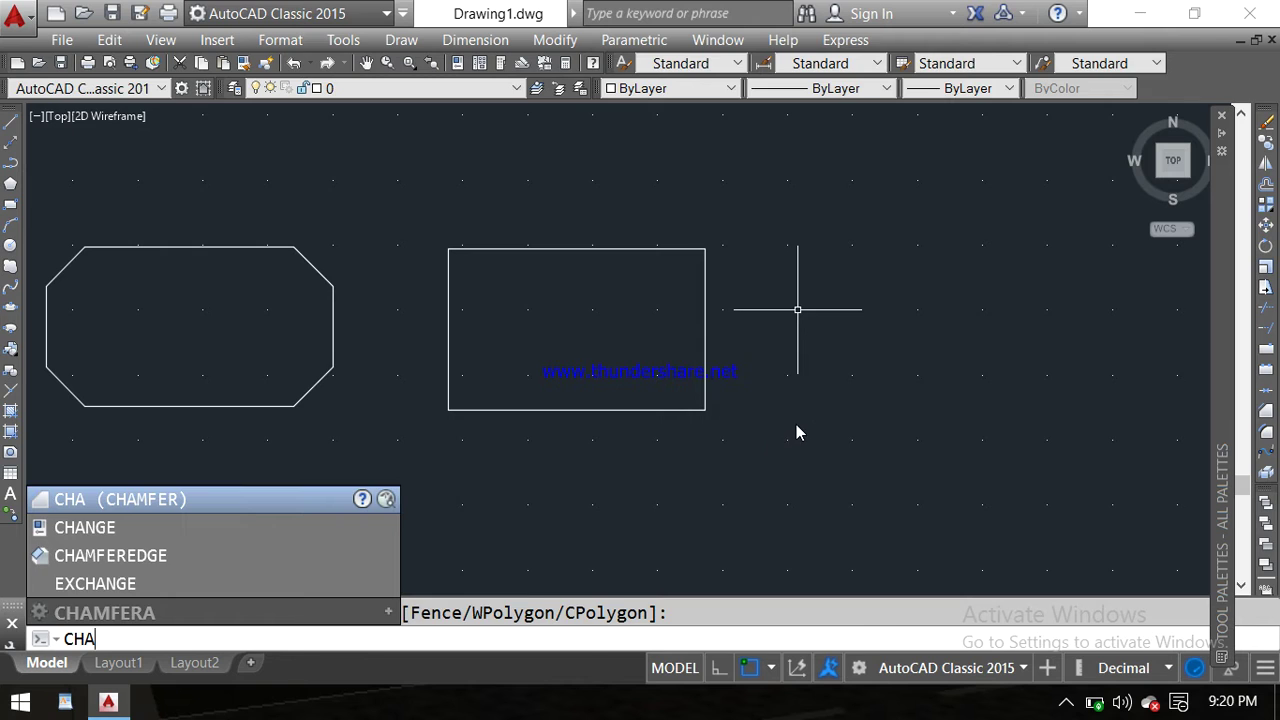
key("Return")
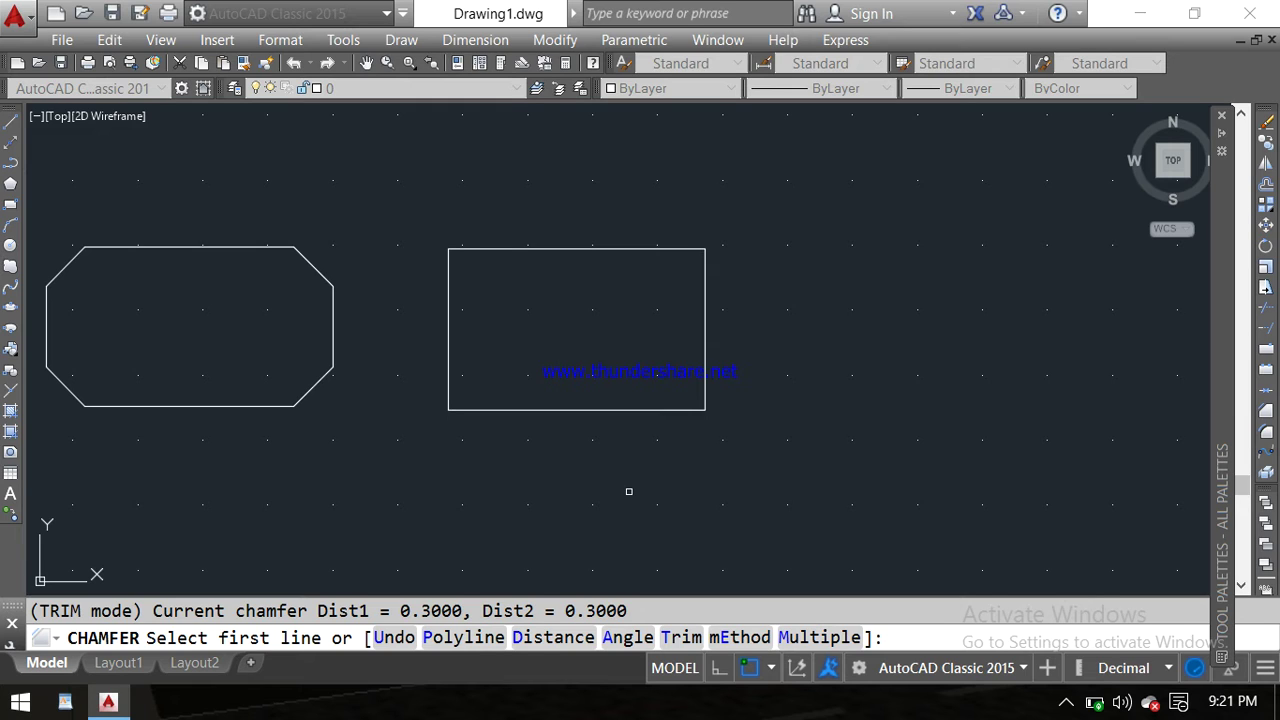
type(" p")
key("Return")
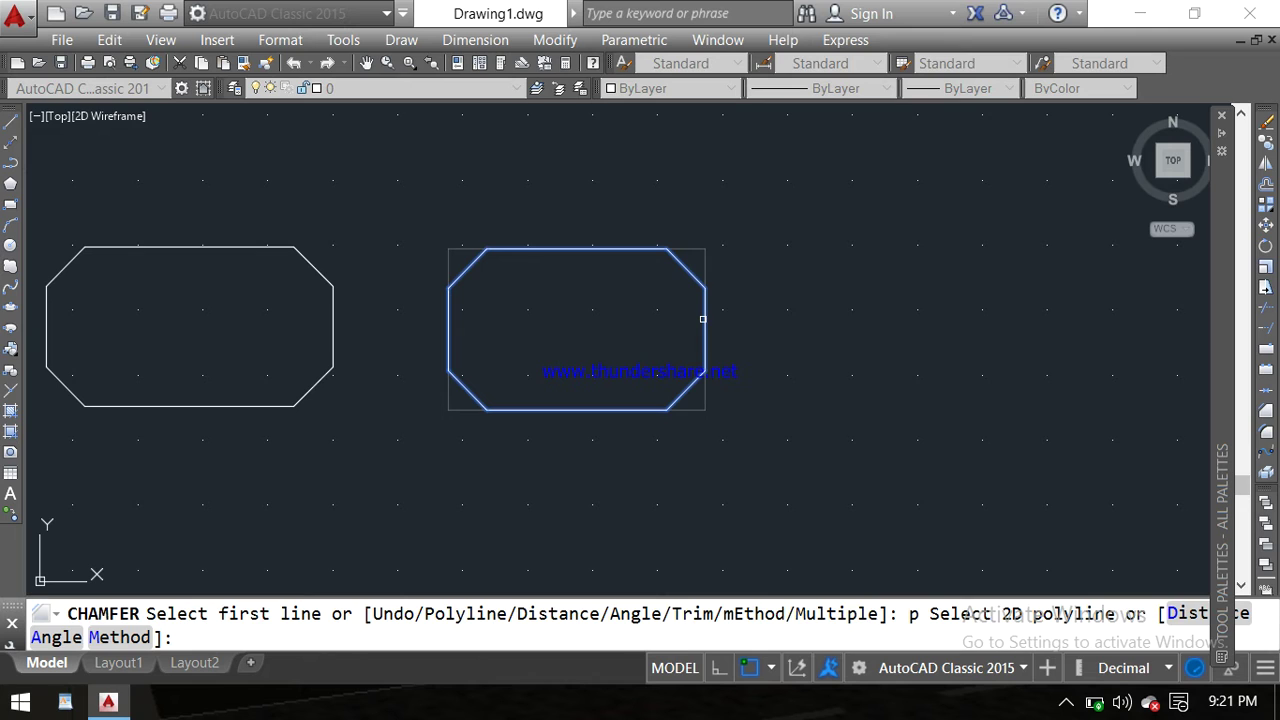
left_click(703, 319)
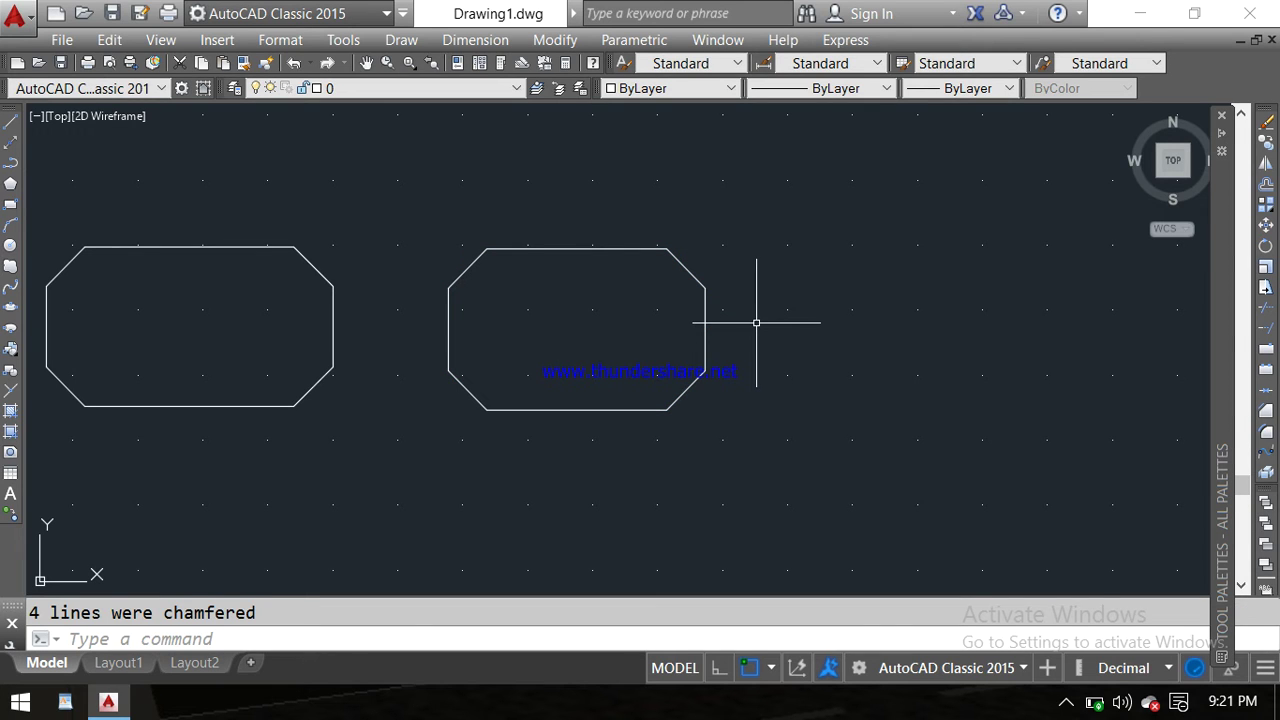
key("ctrl+z")
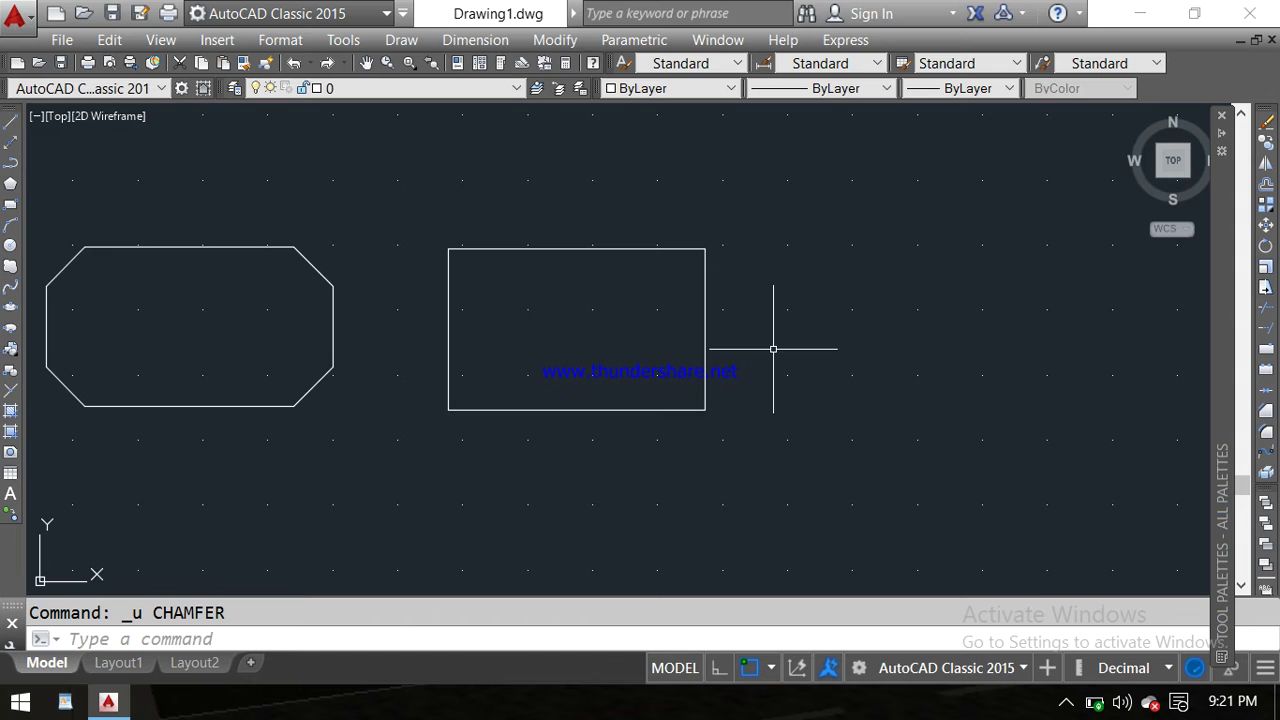
- Run CHA in Polyline mode with distances 0.4 and 0.6 on the rectangle, cutting all four corners
type("CHA")
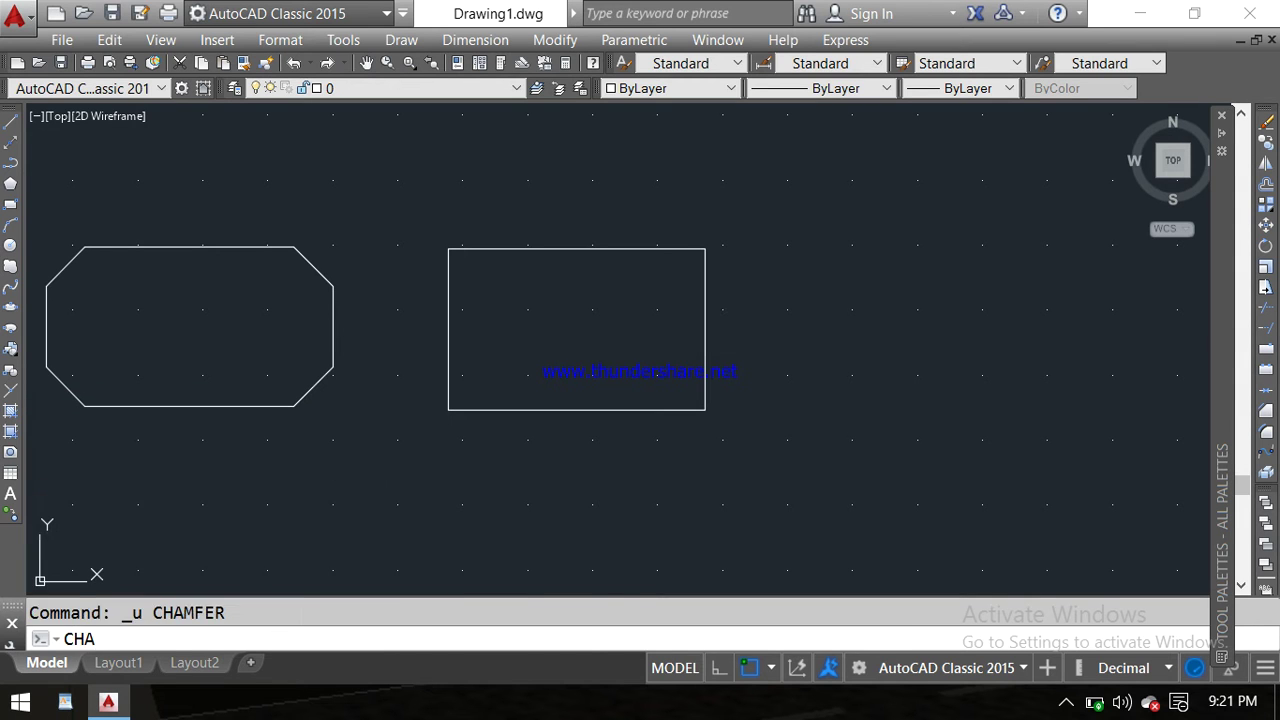
key("Return")
type("p")
key("Return")
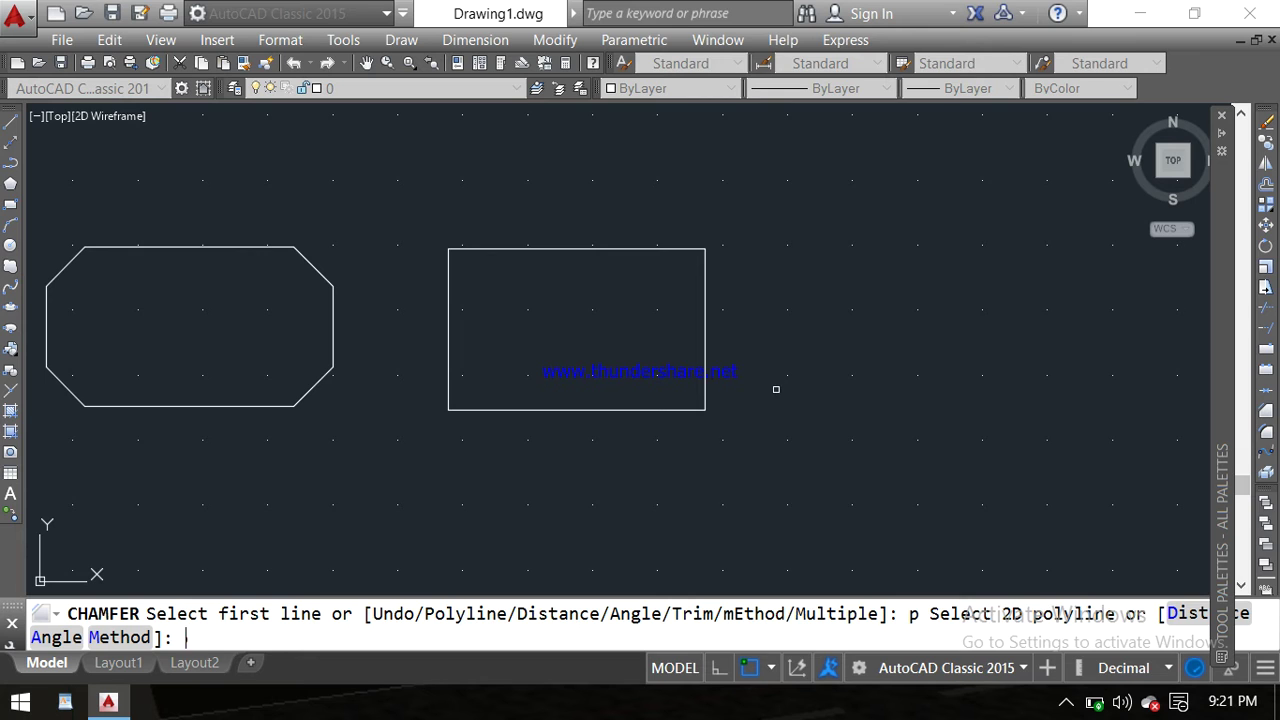
type("d")
key("Return")
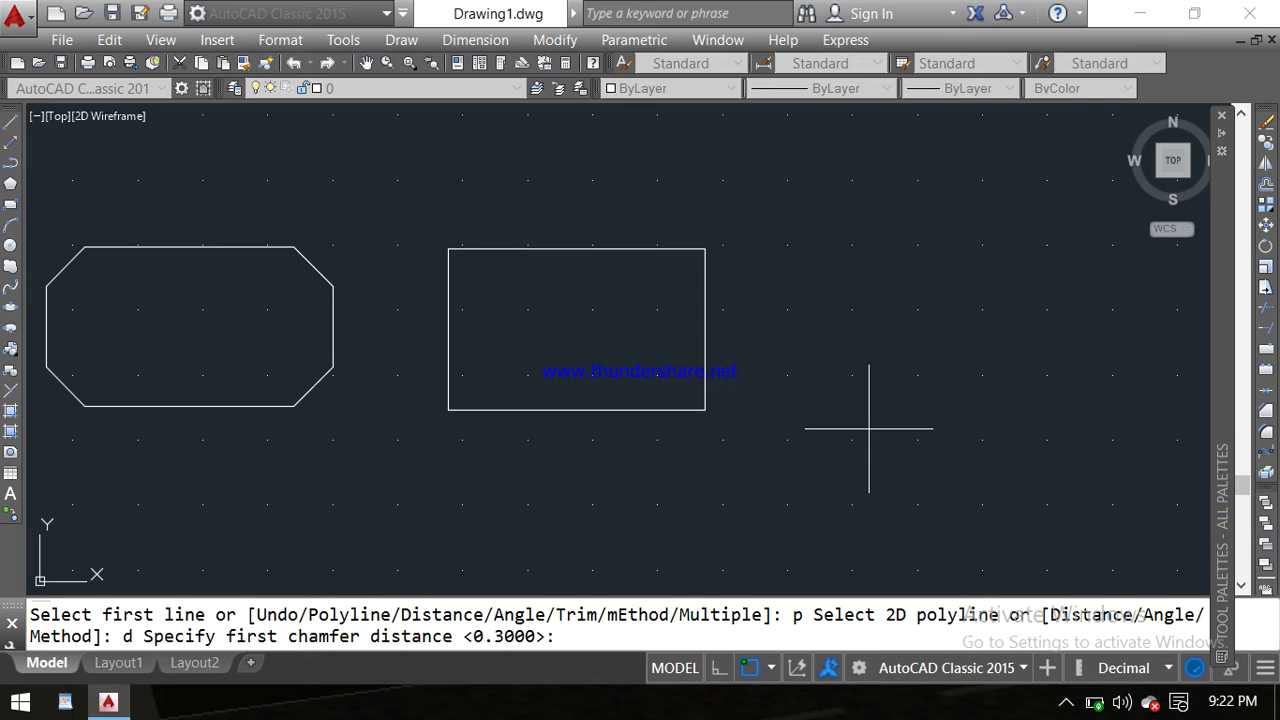
type(".4")
key("Return")
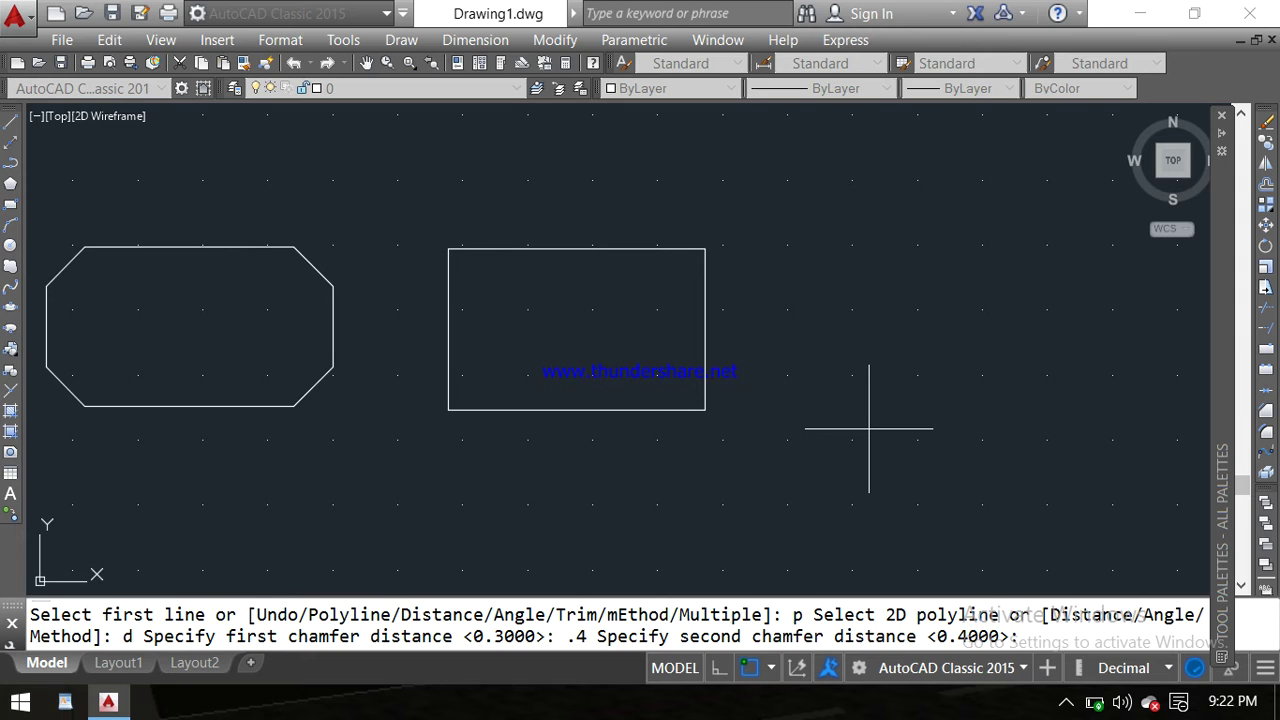
type(".6")
key("Return")
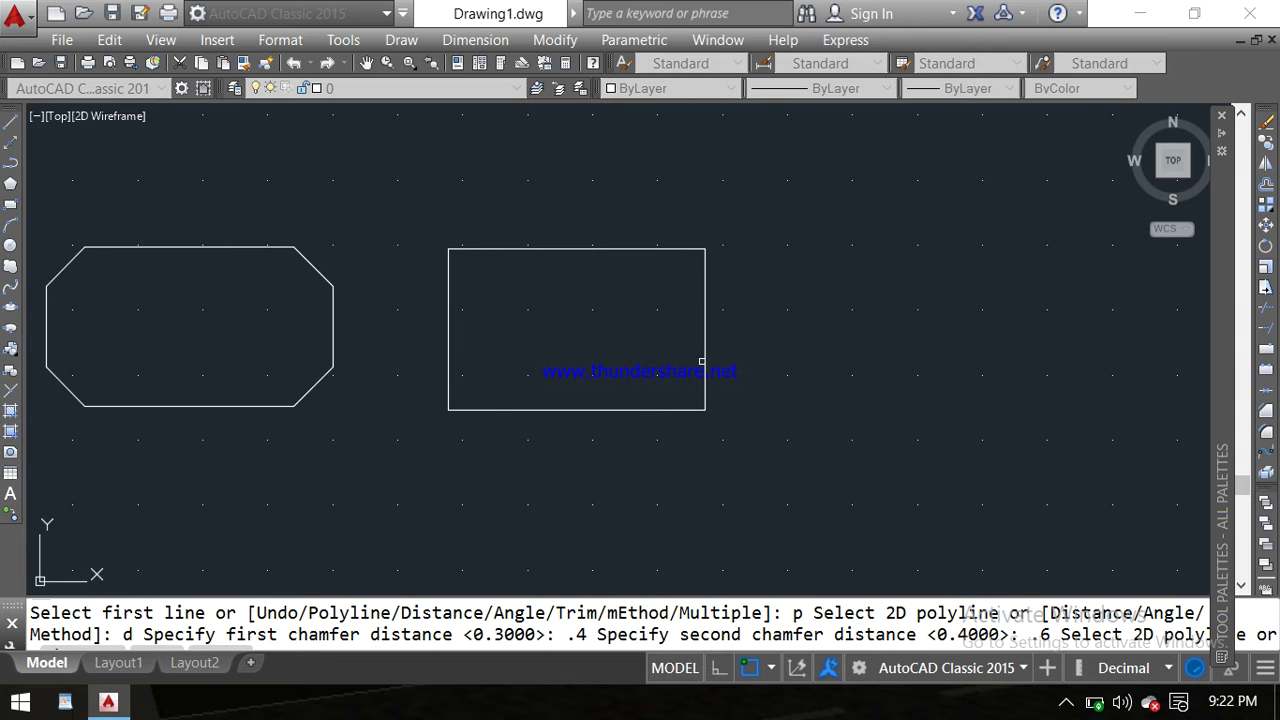
left_click(703, 354)
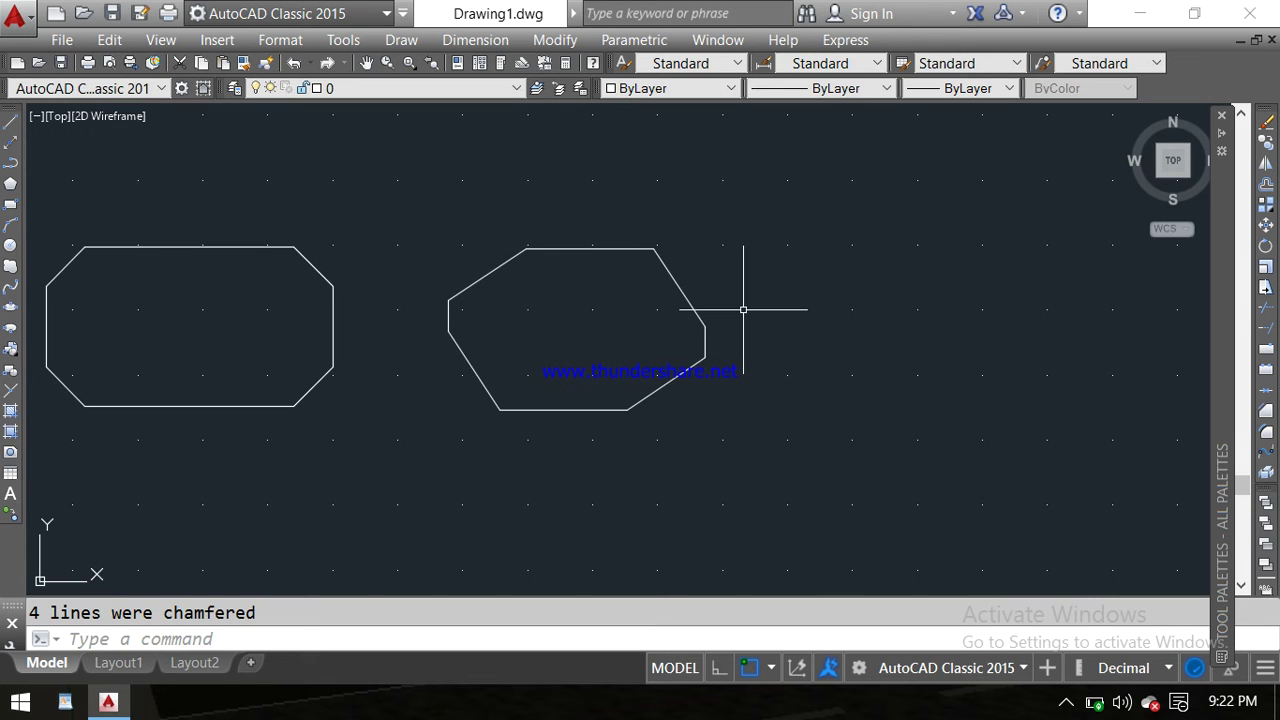
- Add linear dimensions across the upper-right chamfer: 0.4000 placed above and 0.6000 placed to the right
left_click(470, 40)
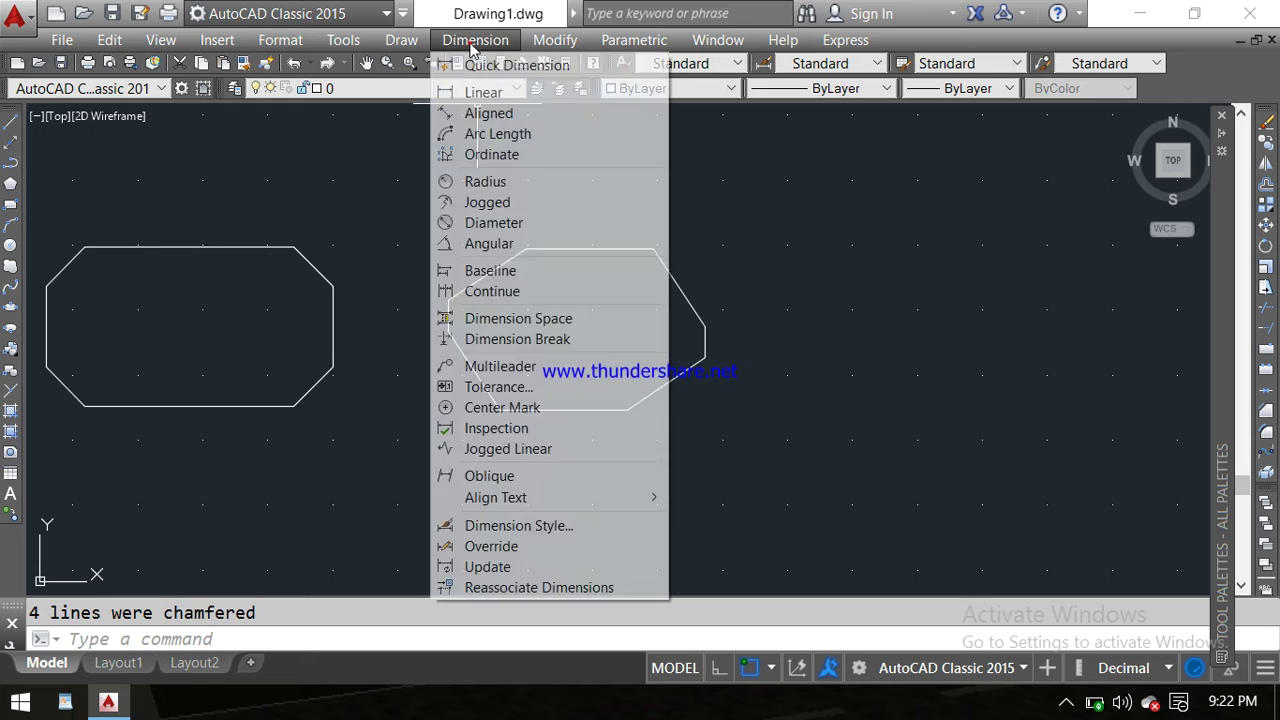
left_click(474, 94)
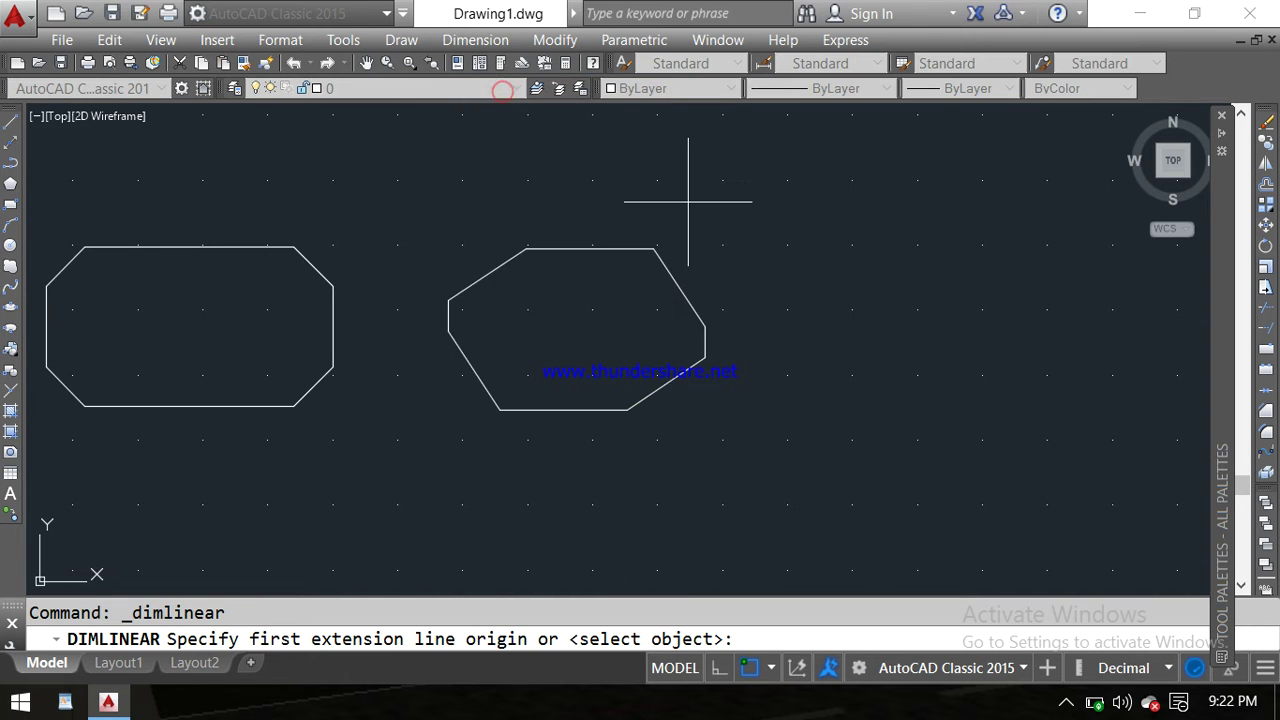
left_click(653, 248)
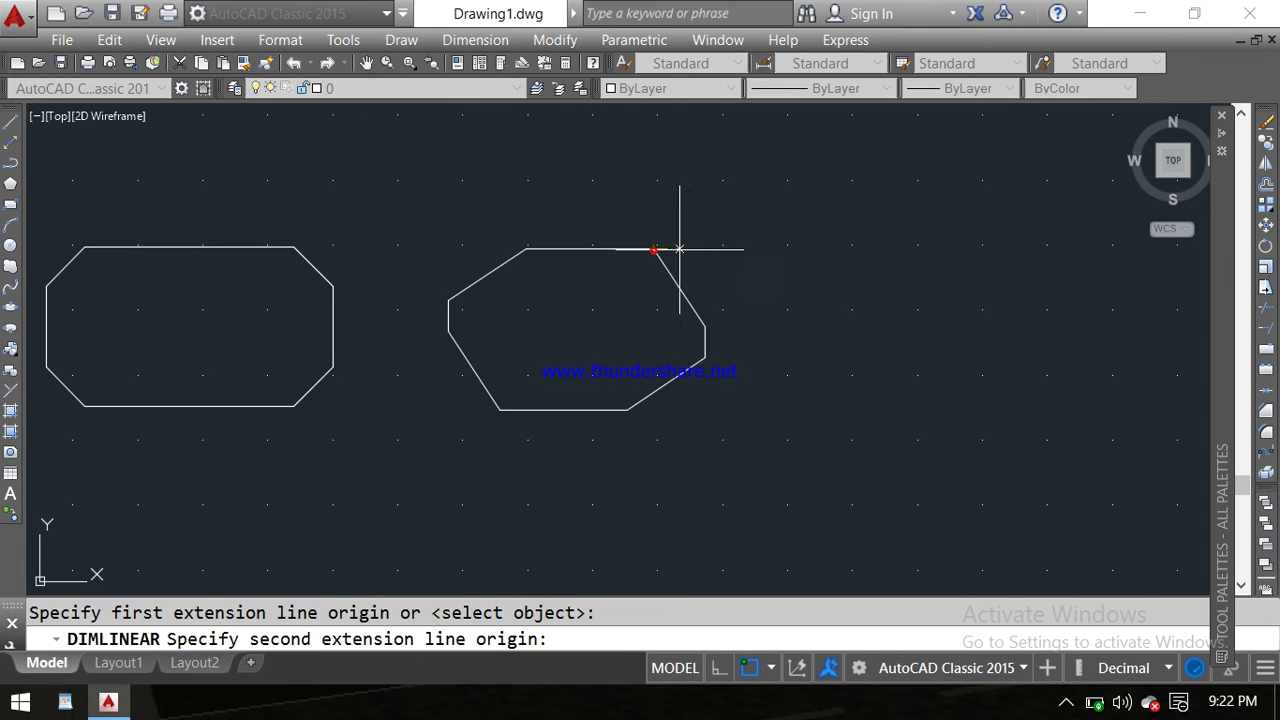
left_click(705, 330)
left_click(705, 166)
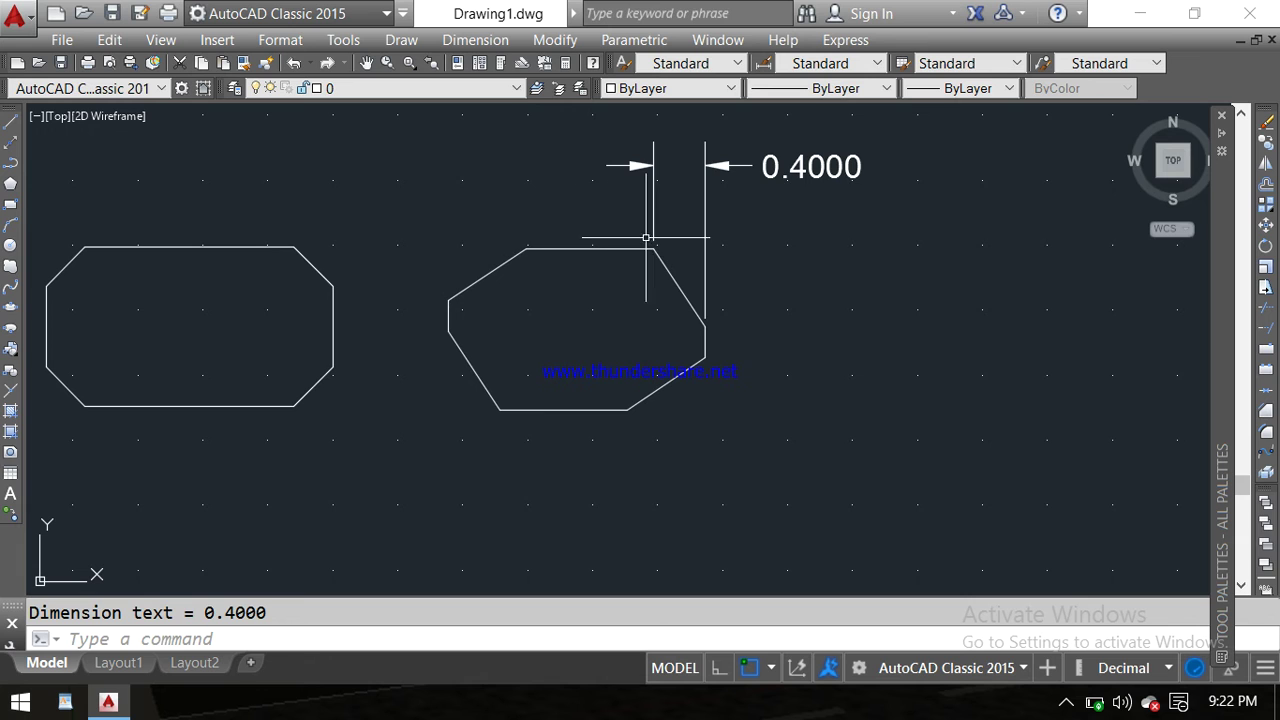
left_click(476, 40)
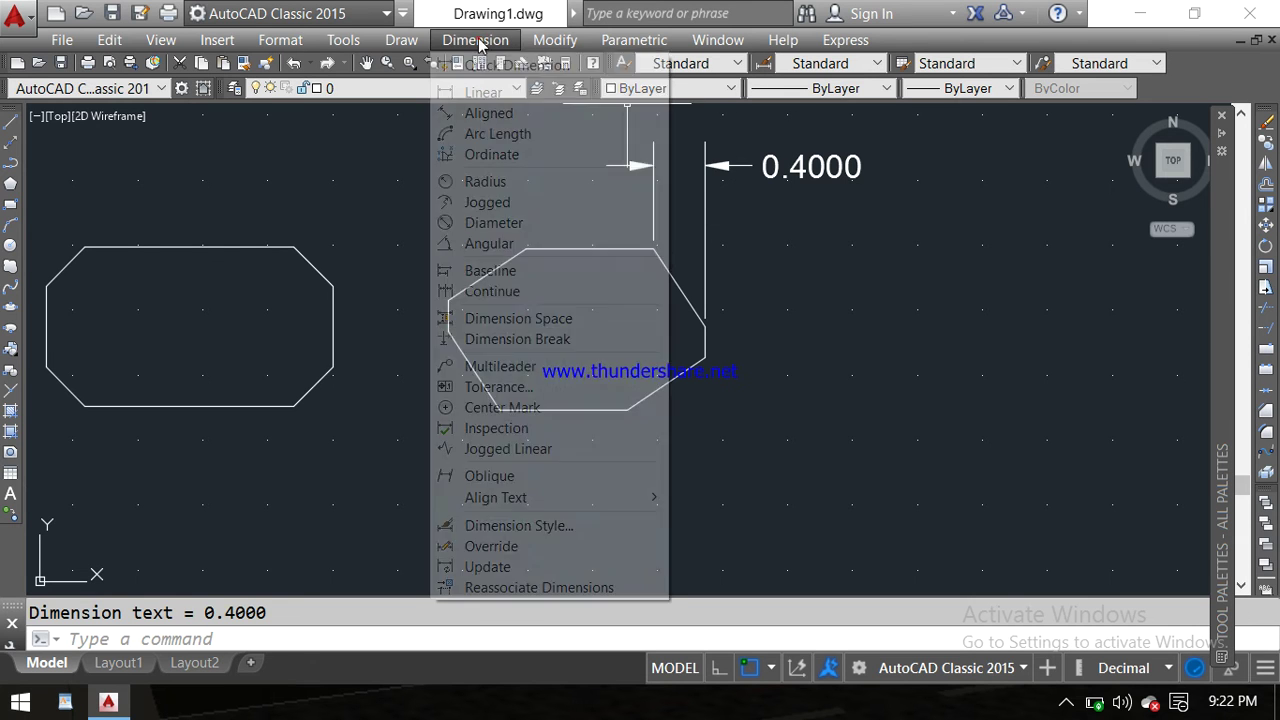
left_click(483, 92)
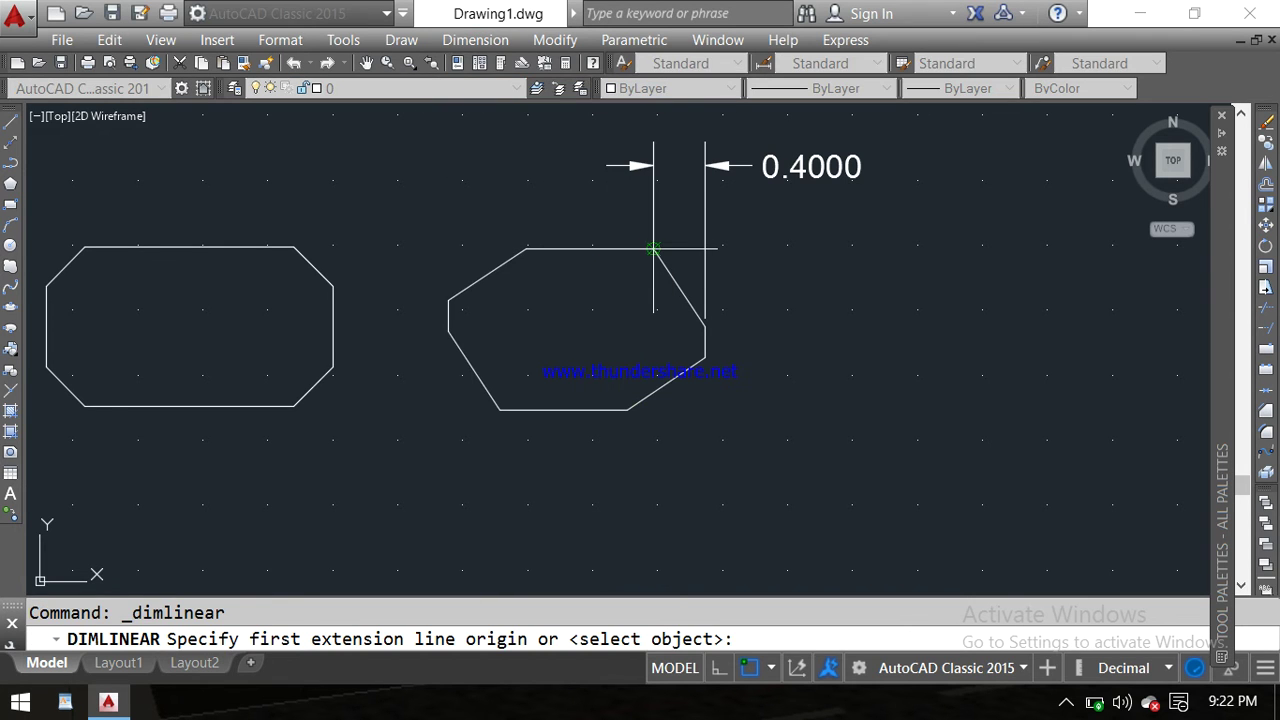
left_click(652, 250)
left_click(705, 326)
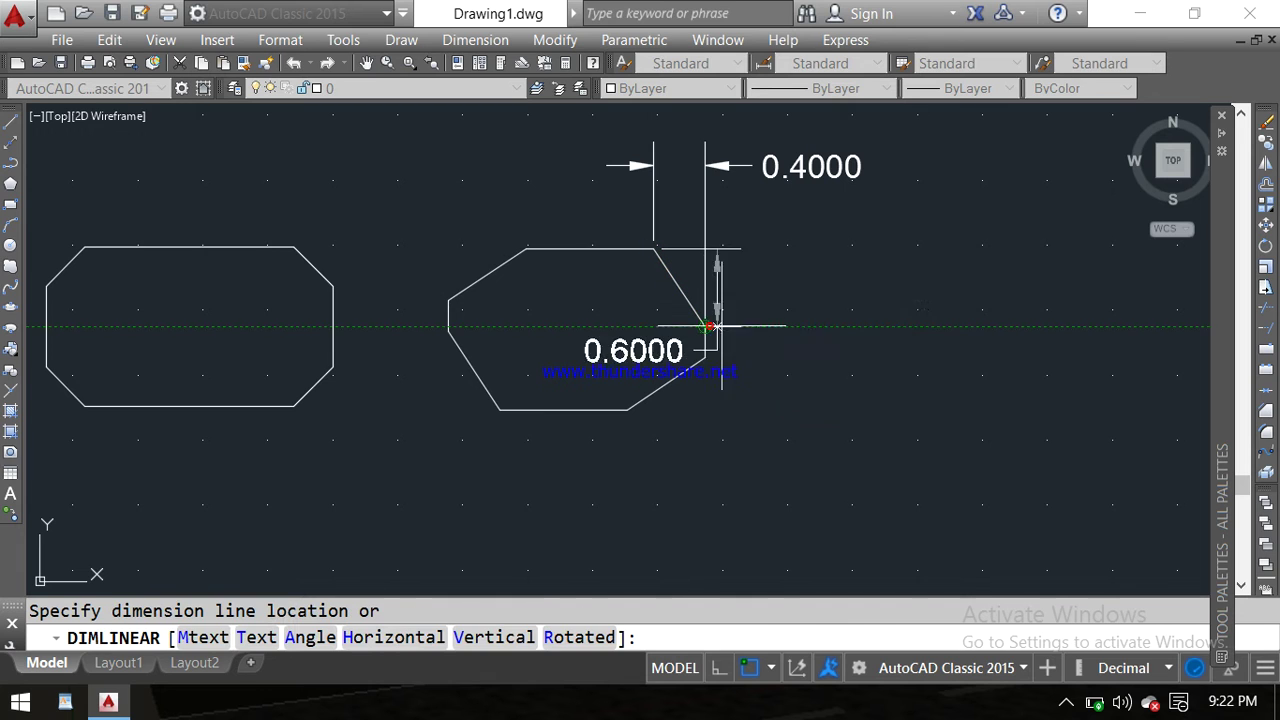
left_click(862, 315)
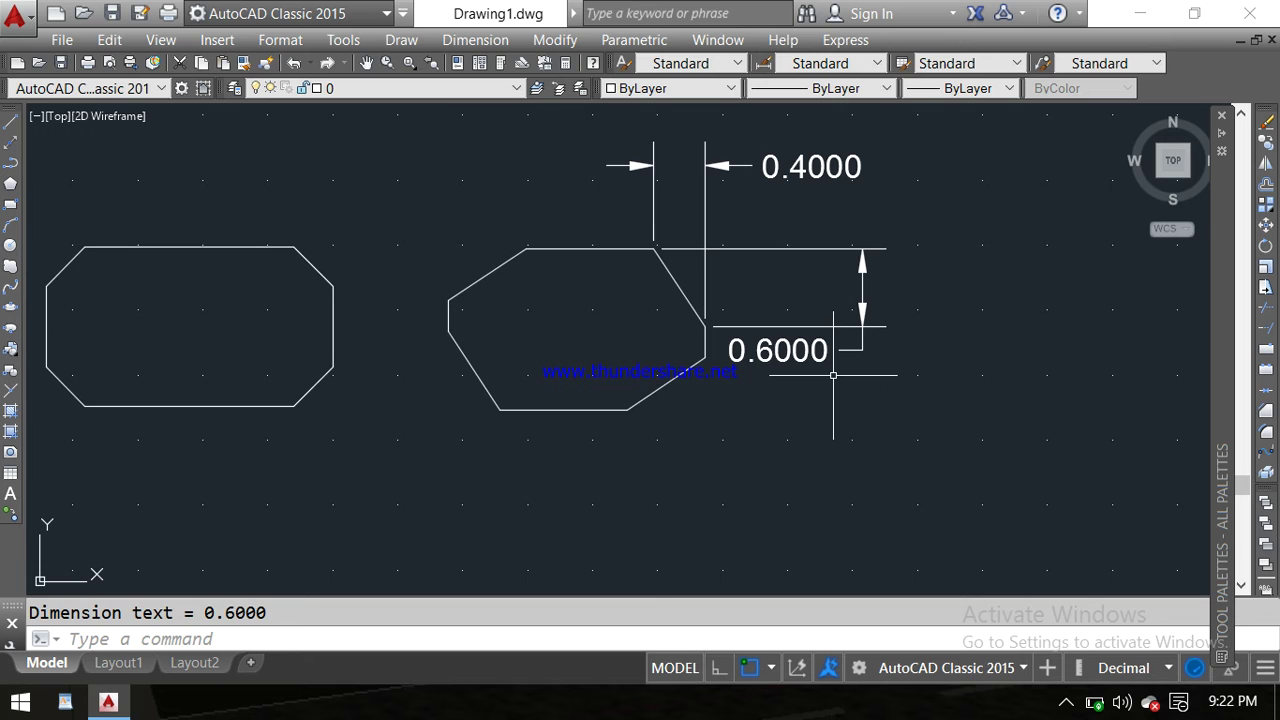
middle_click_drag(905, 305, 284, 345)
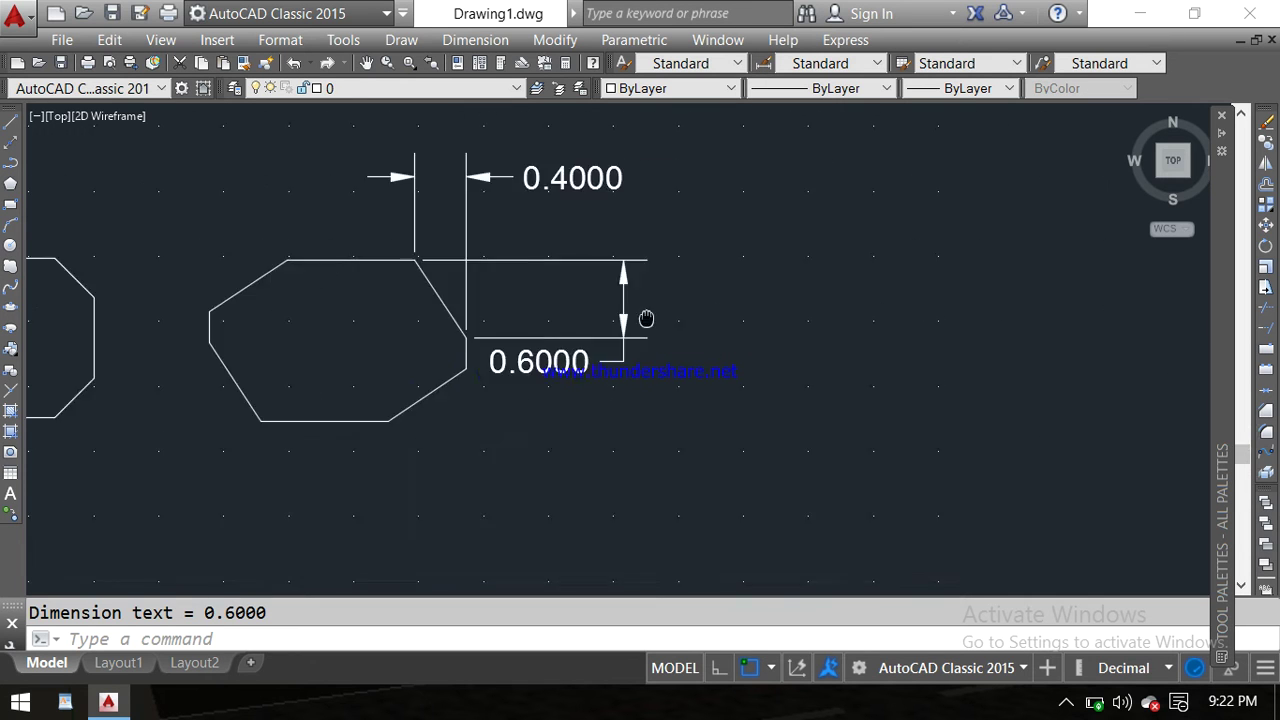
mouse_move(518, 344)
middle_mouse_down()
mouse_move(543, 327)
mouse_move(535, 303)
middle_mouse_up()
- Draw a rectangle with REC by picking two opposite corners in the empty space on the right
type("REc")
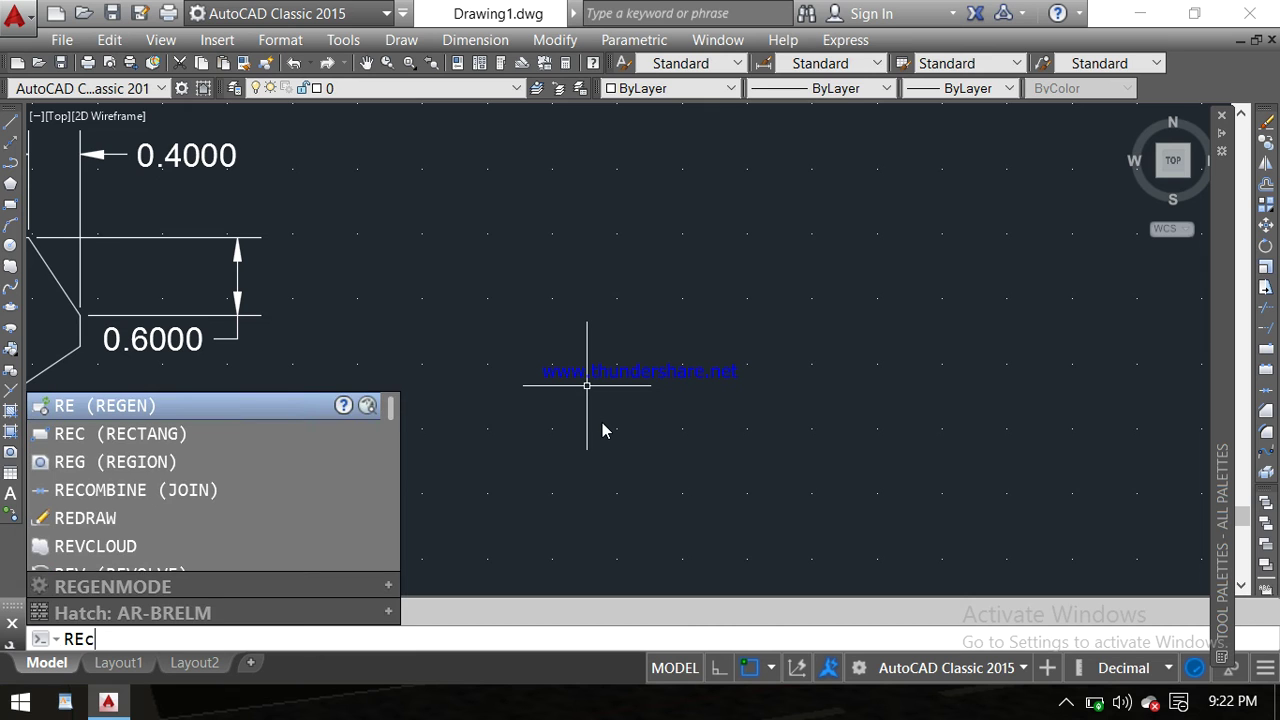
key("Return")
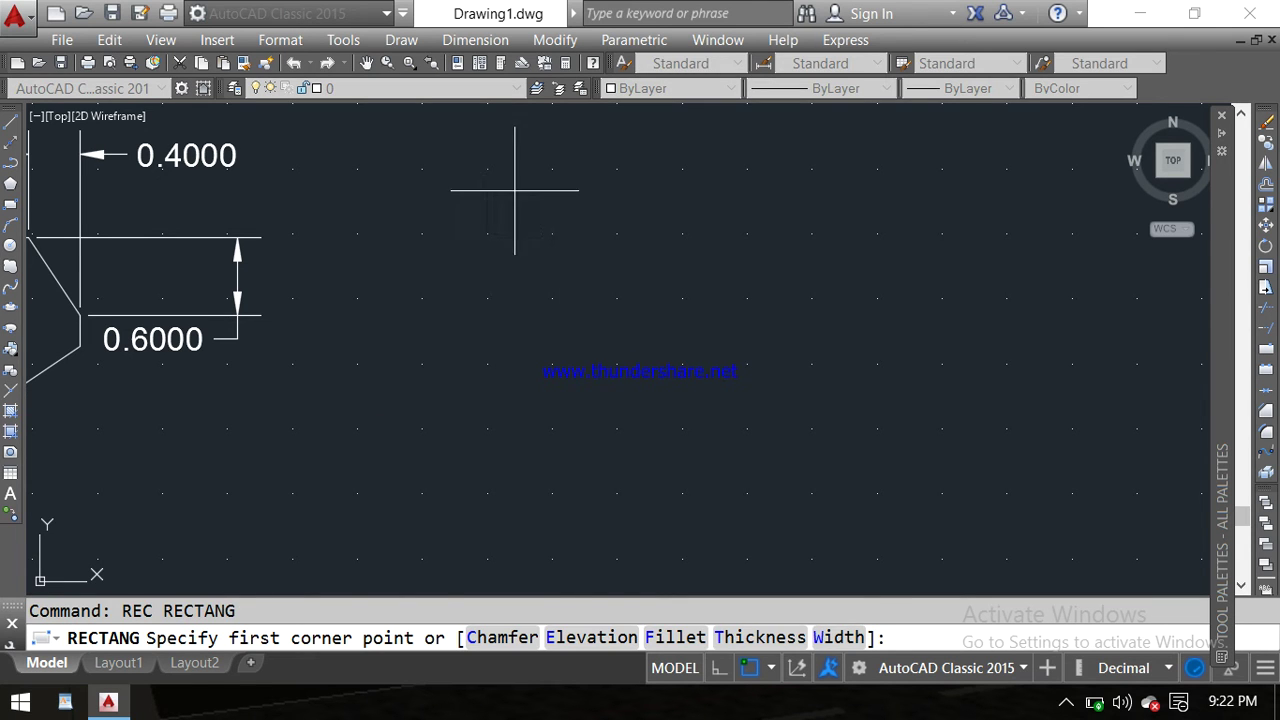
left_click(486, 206)
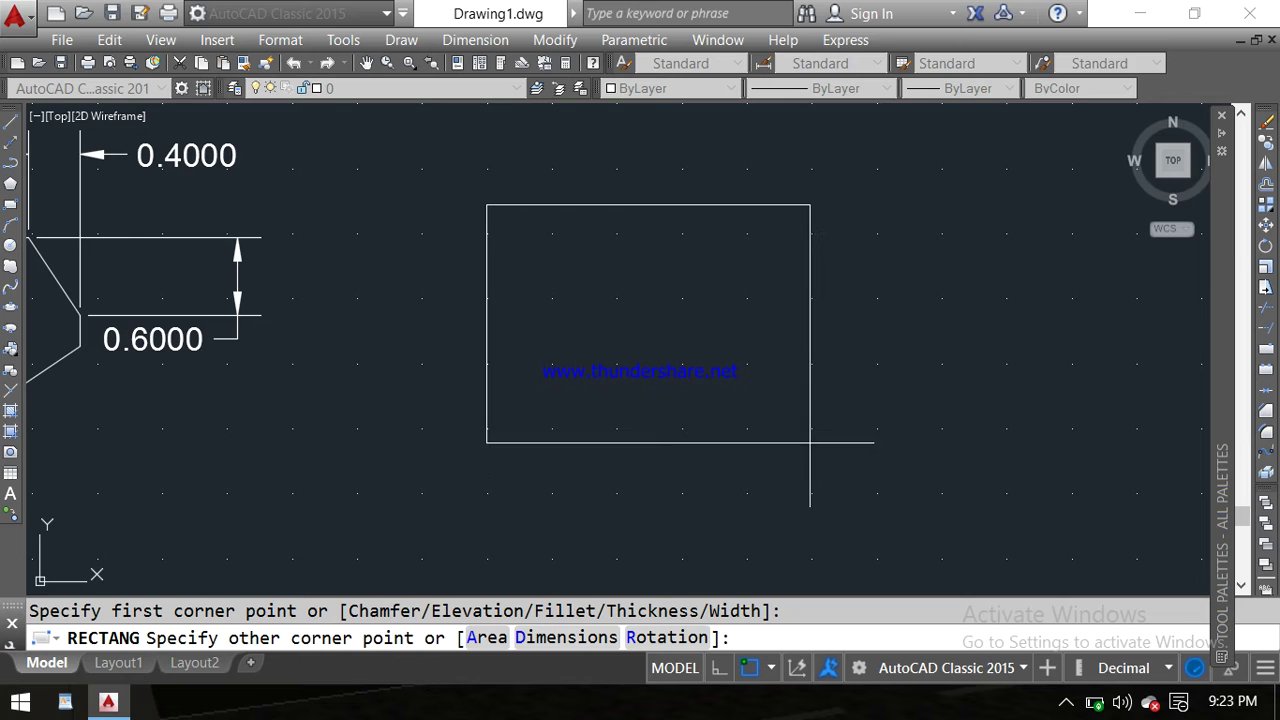
left_click(812, 445)
middle_click_drag(889, 437, 720, 437)
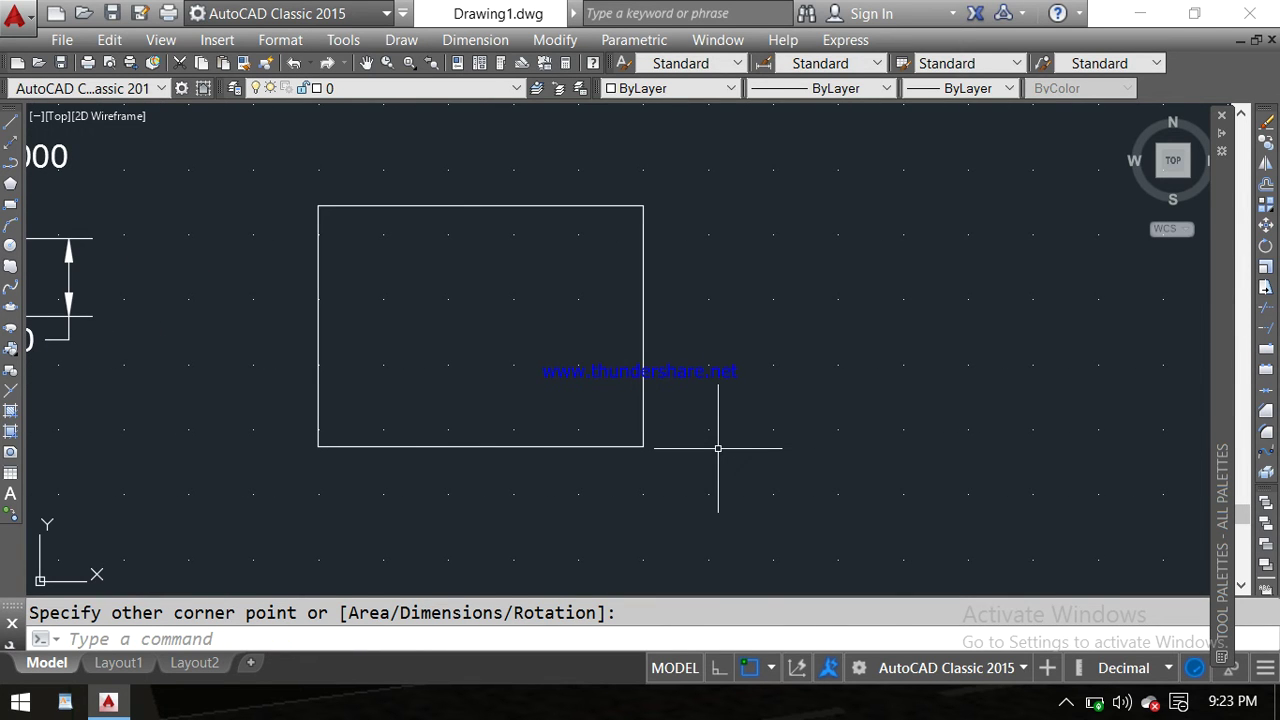
- Chamfer the lower-left corner using the Angle method, 0.3 length at 60°, bottom edge then left edge
type("ch")
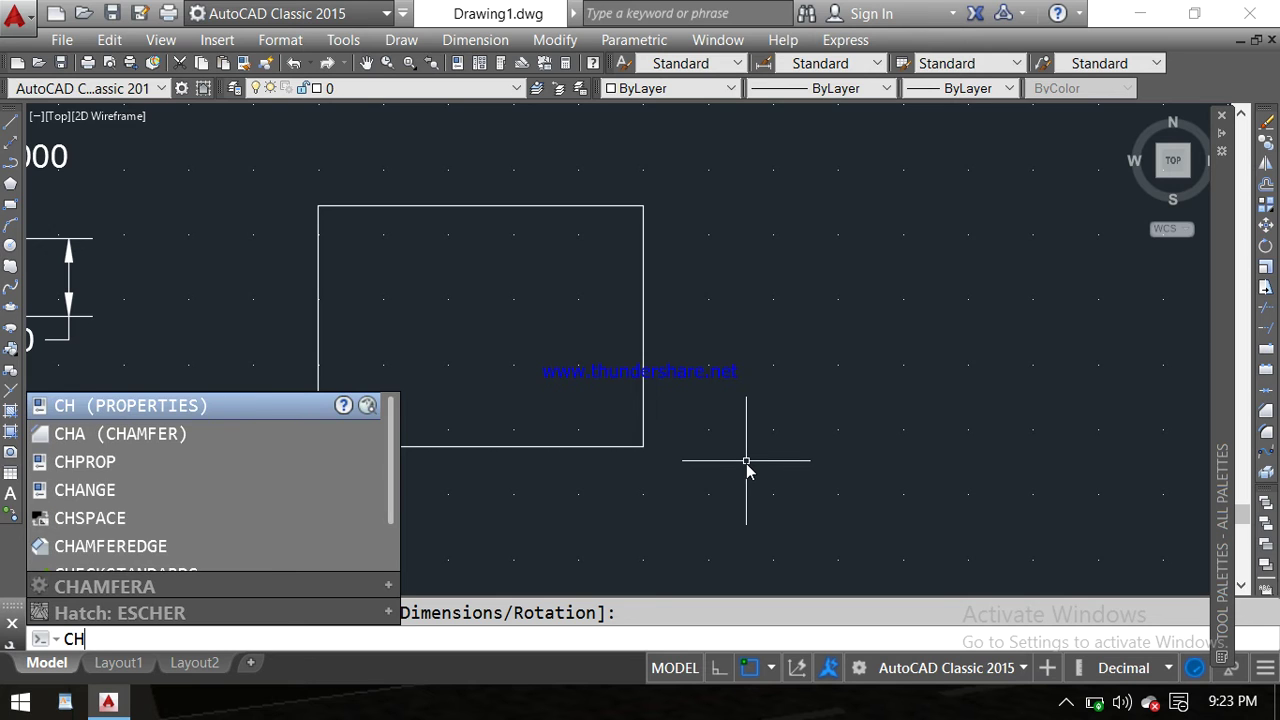
type("a")
key("Return")
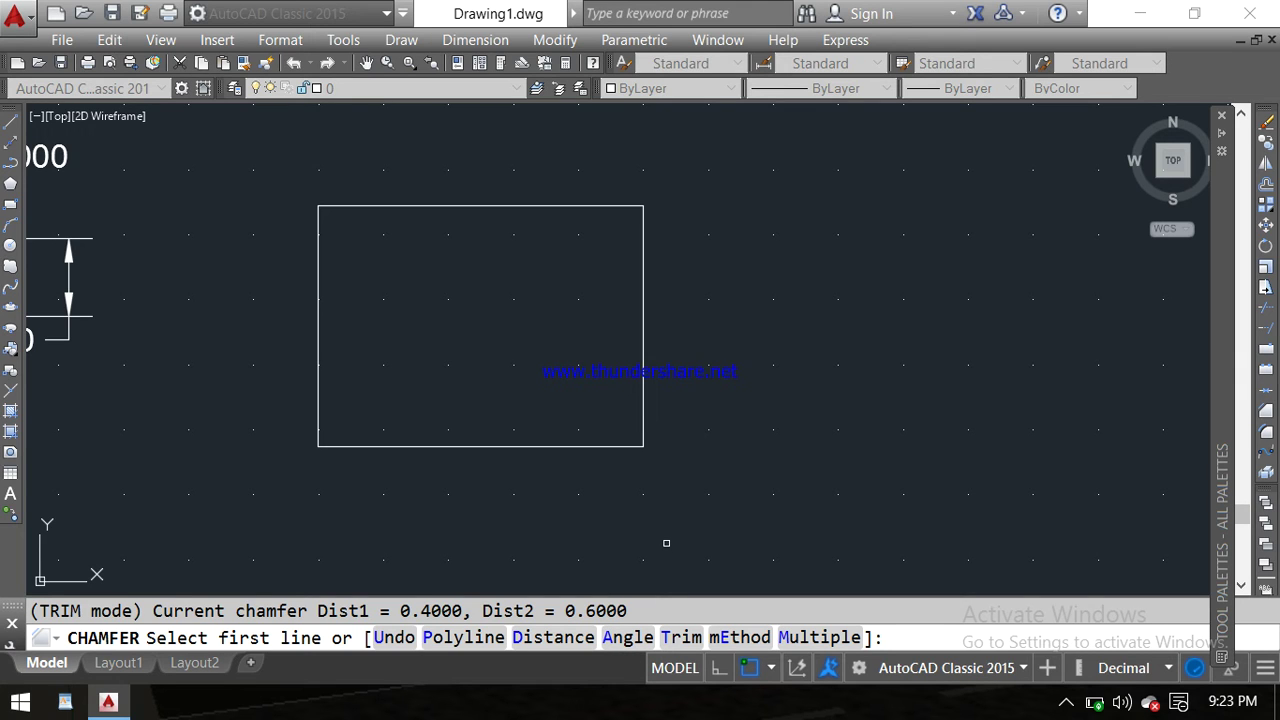
type("a")
key("Return")
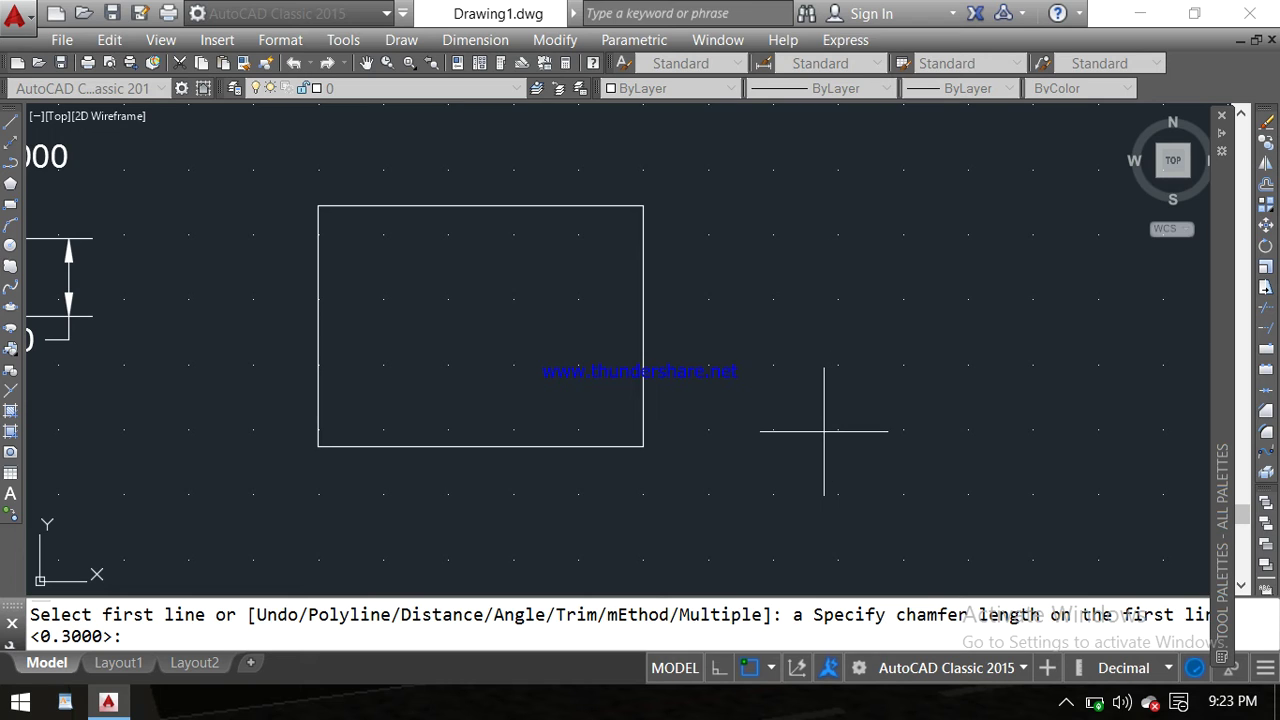
type(".3")
key("Return")
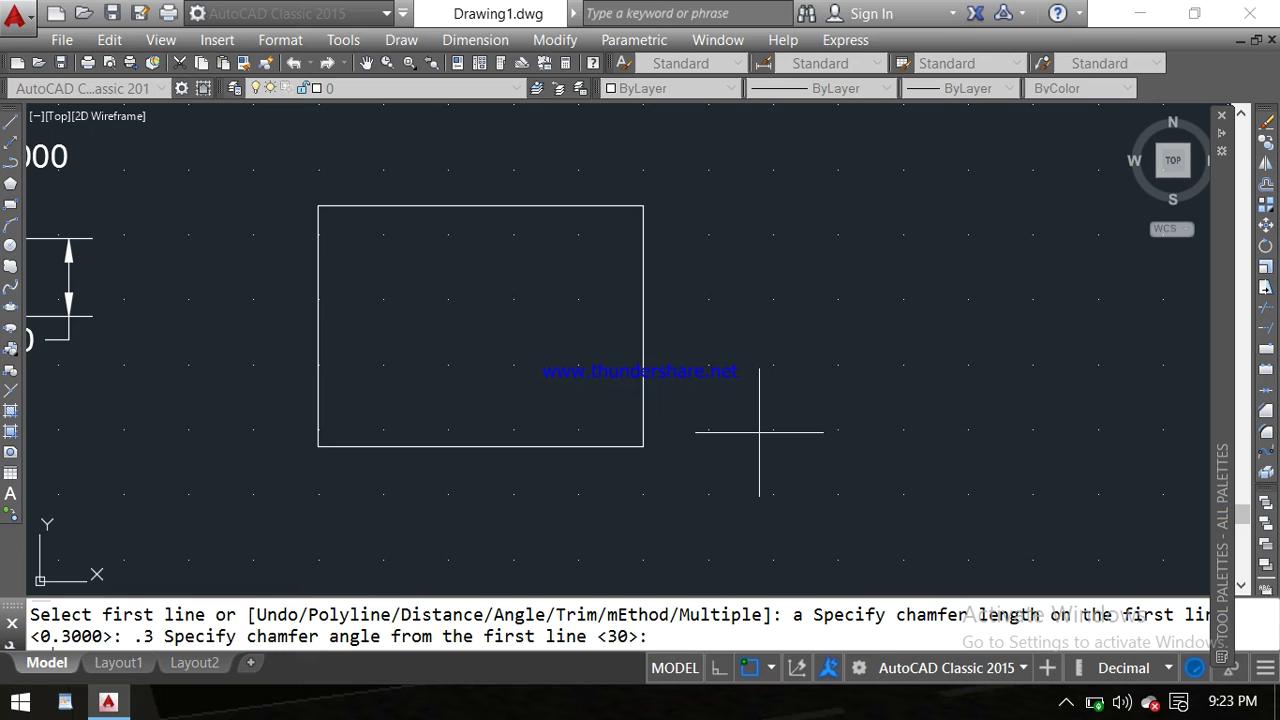
type("60")
key("Return")
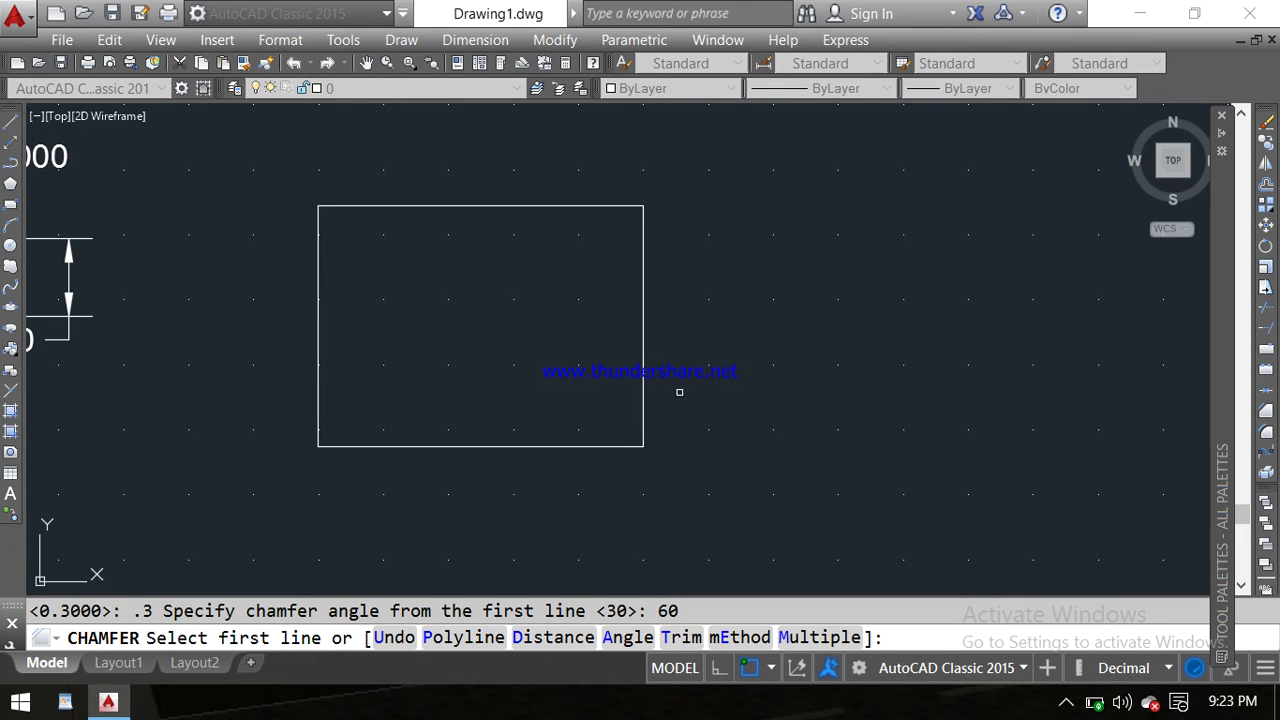
left_click(570, 447)
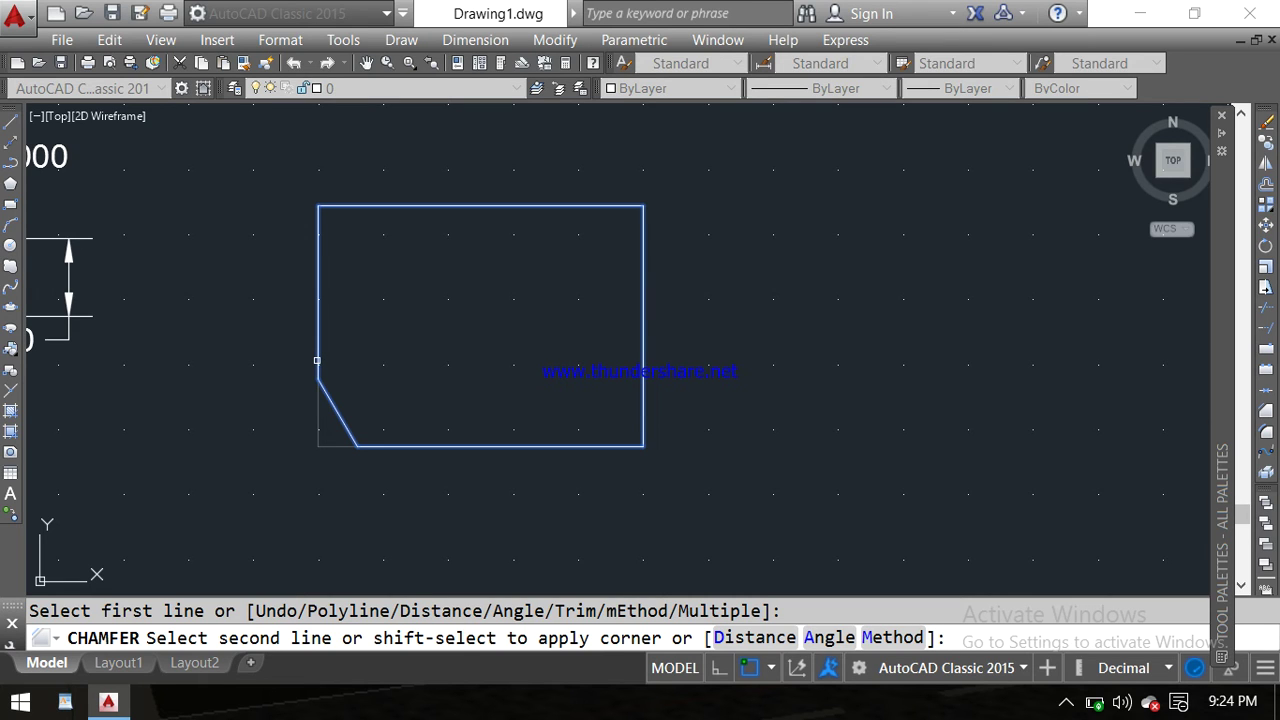
left_click(317, 360)
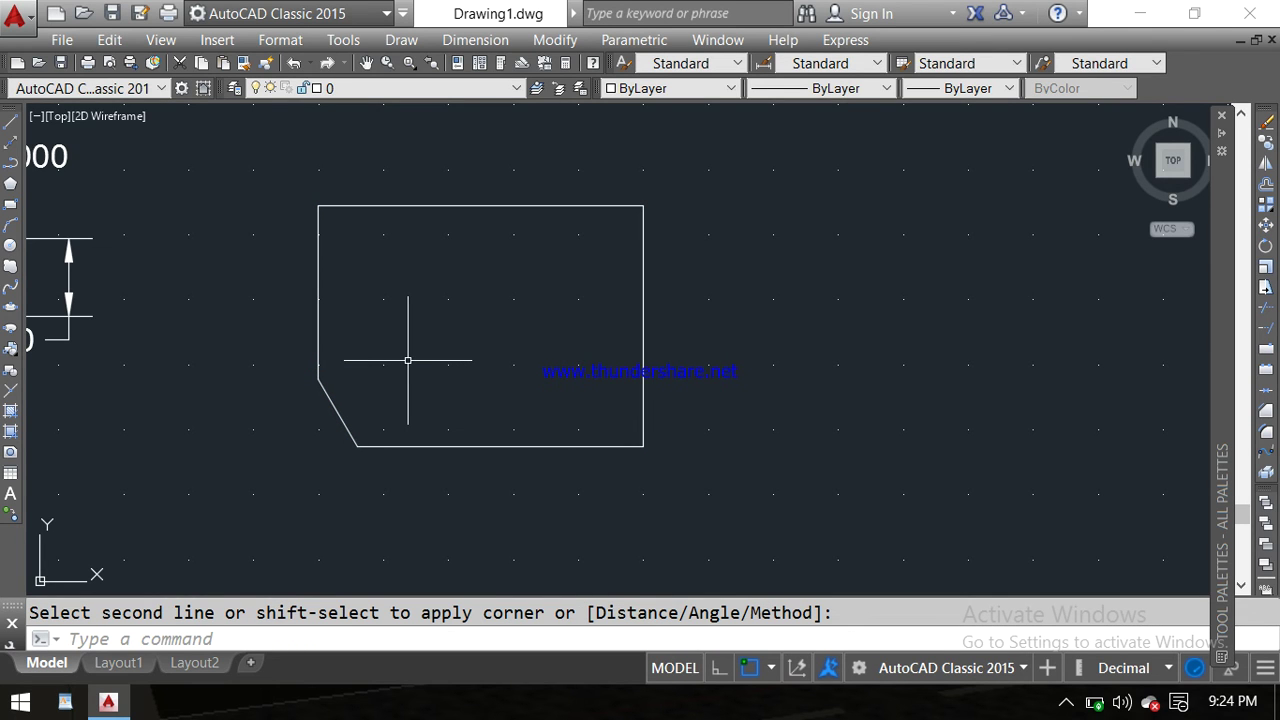
- Draw a short trial line from the chamfer's lower end, then delete it
key("Escape")
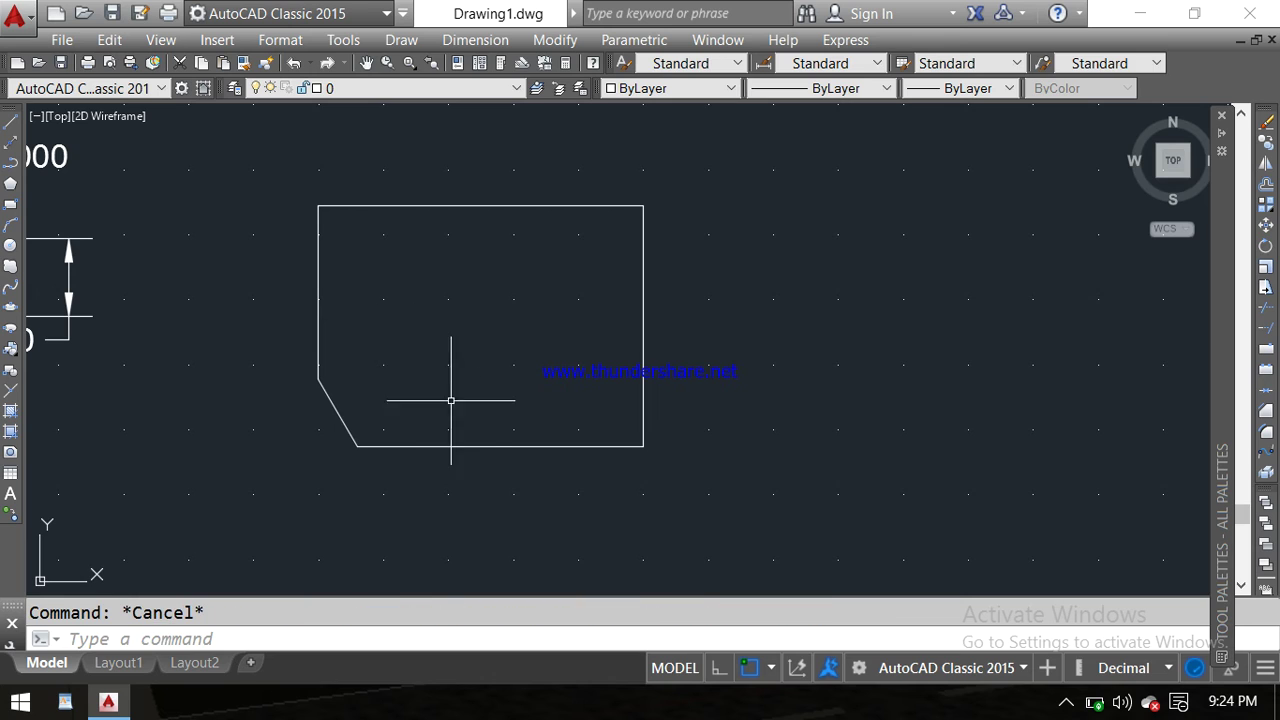
type("l")
key("Return")
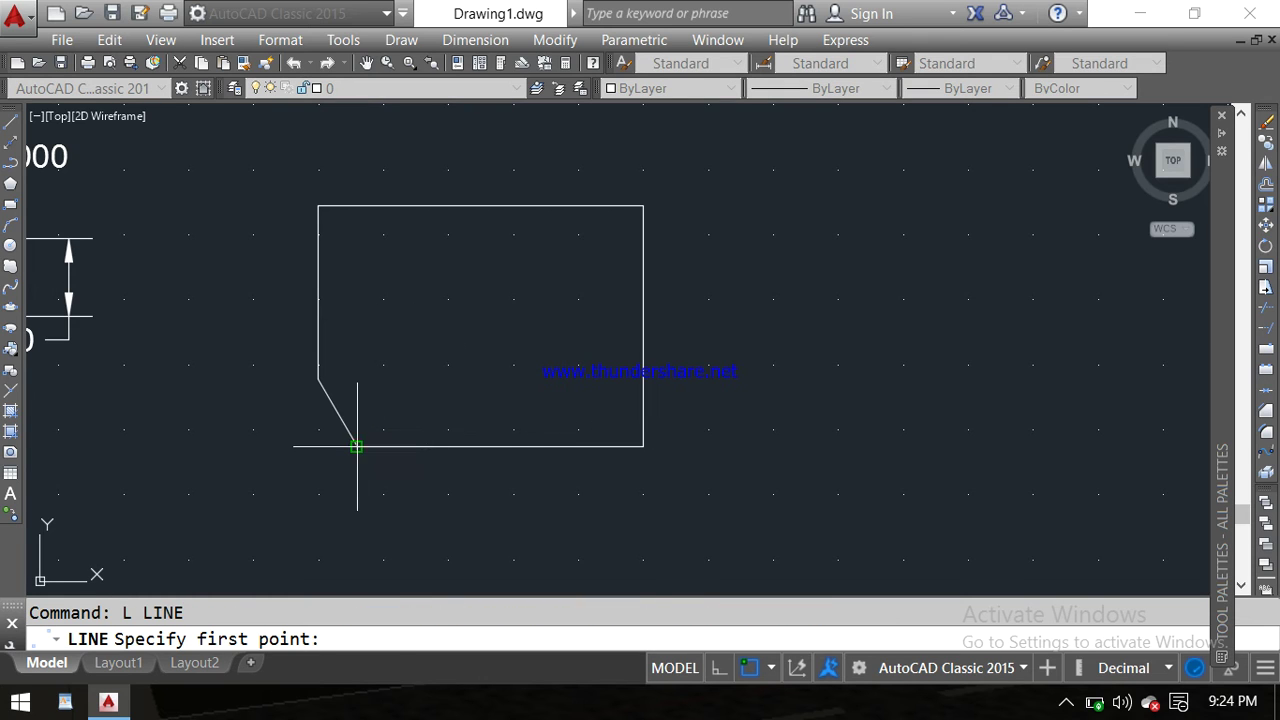
left_click(356, 446)
left_click(283, 448)
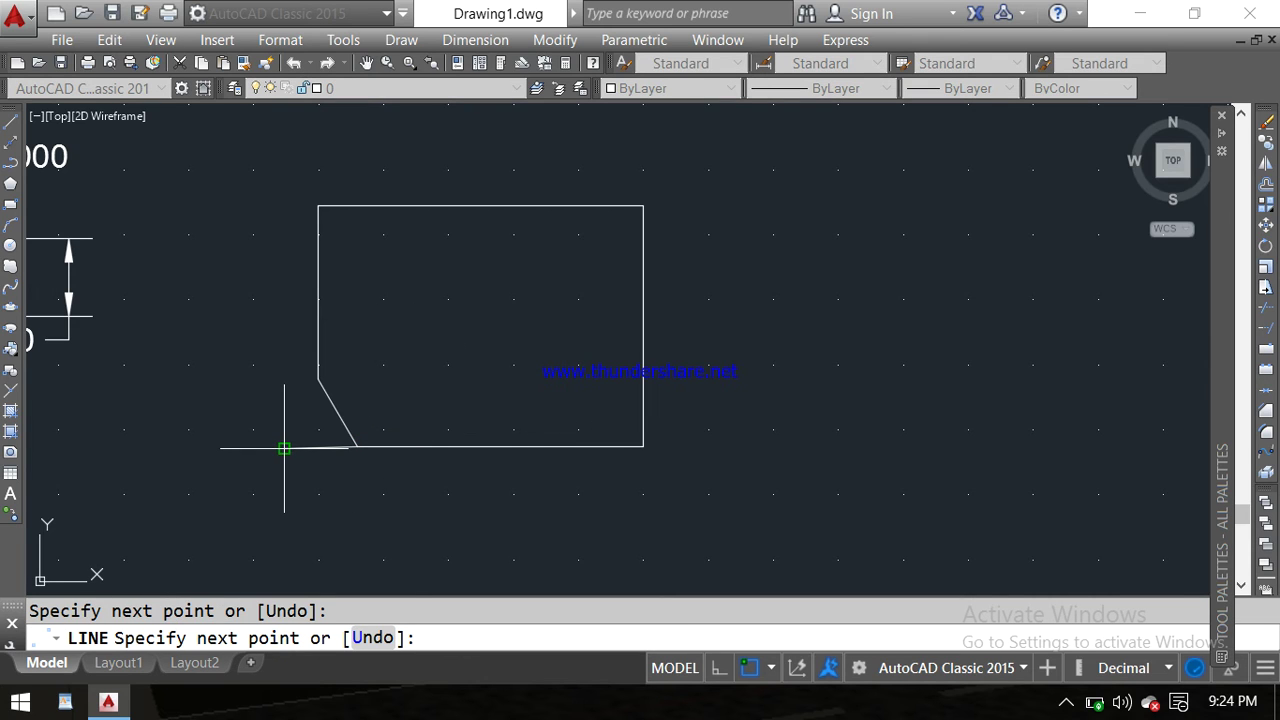
key("Escape")
left_click(320, 448)
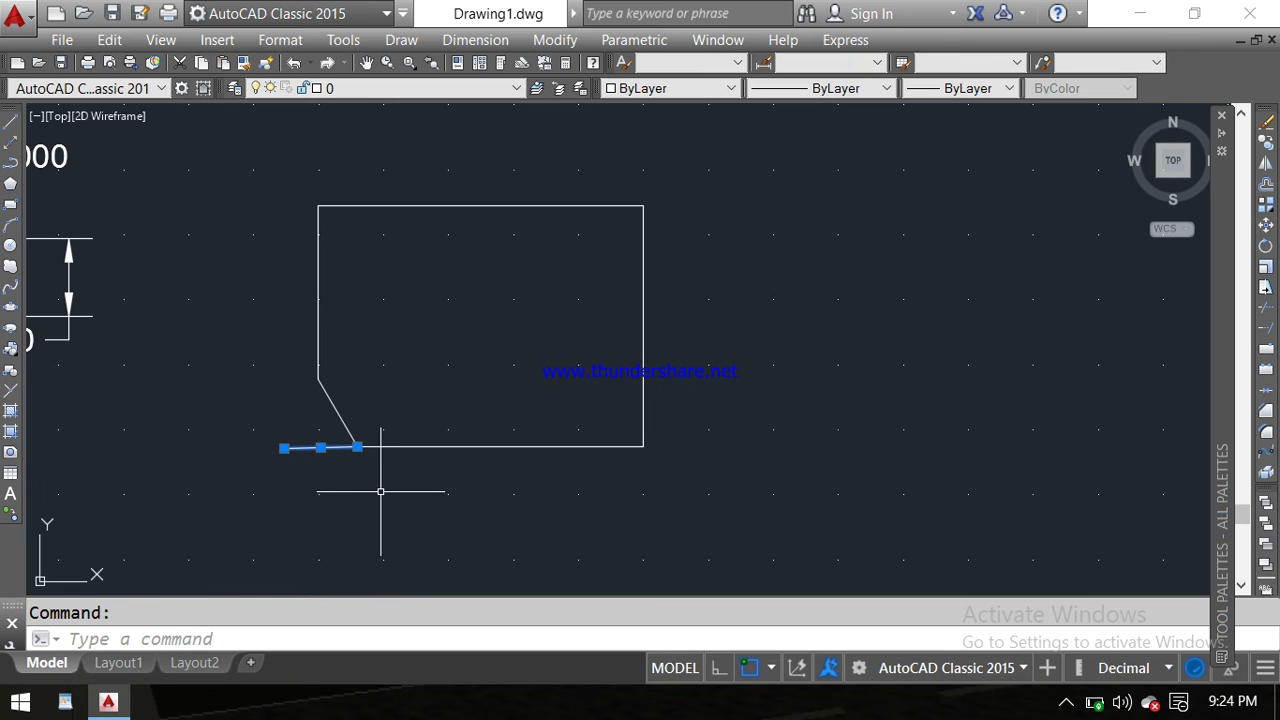
key("Delete")
- With Ortho on, draw a horizontal line leftward from the chamfer's lower end
left_click(719, 668)
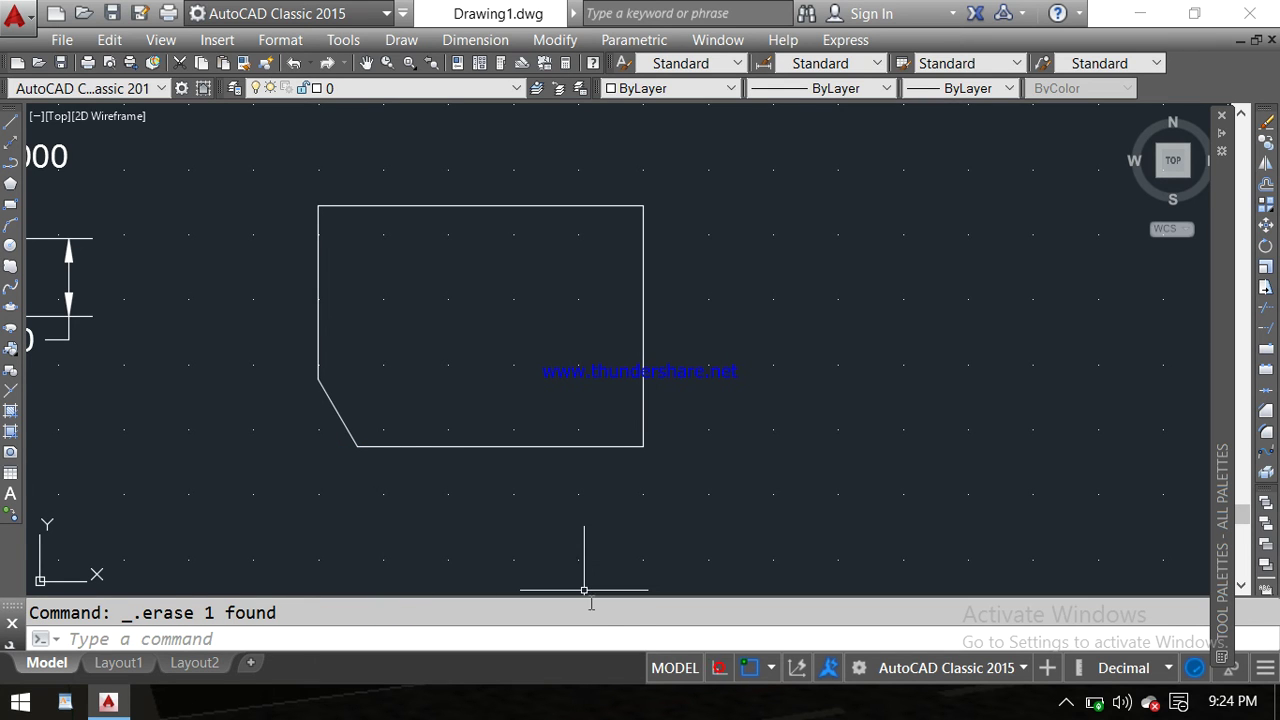
middle_click_drag(405, 524, 643, 505)
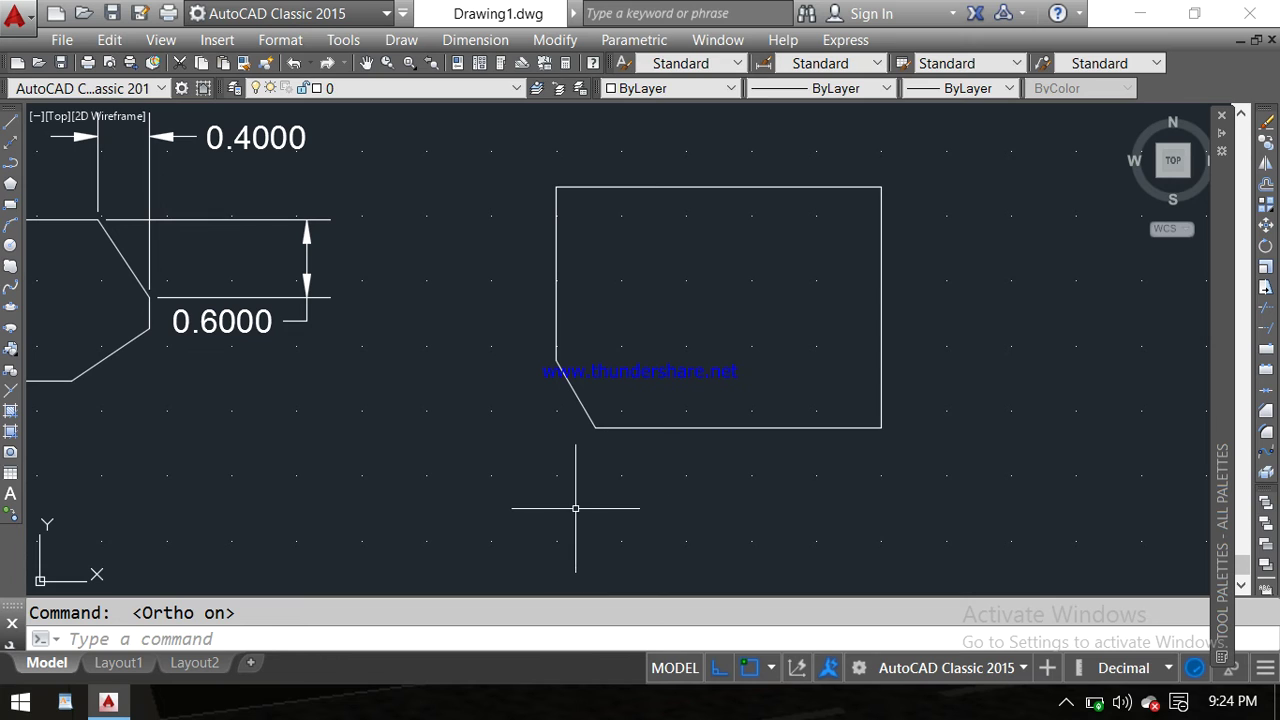
type("L")
key("Return")
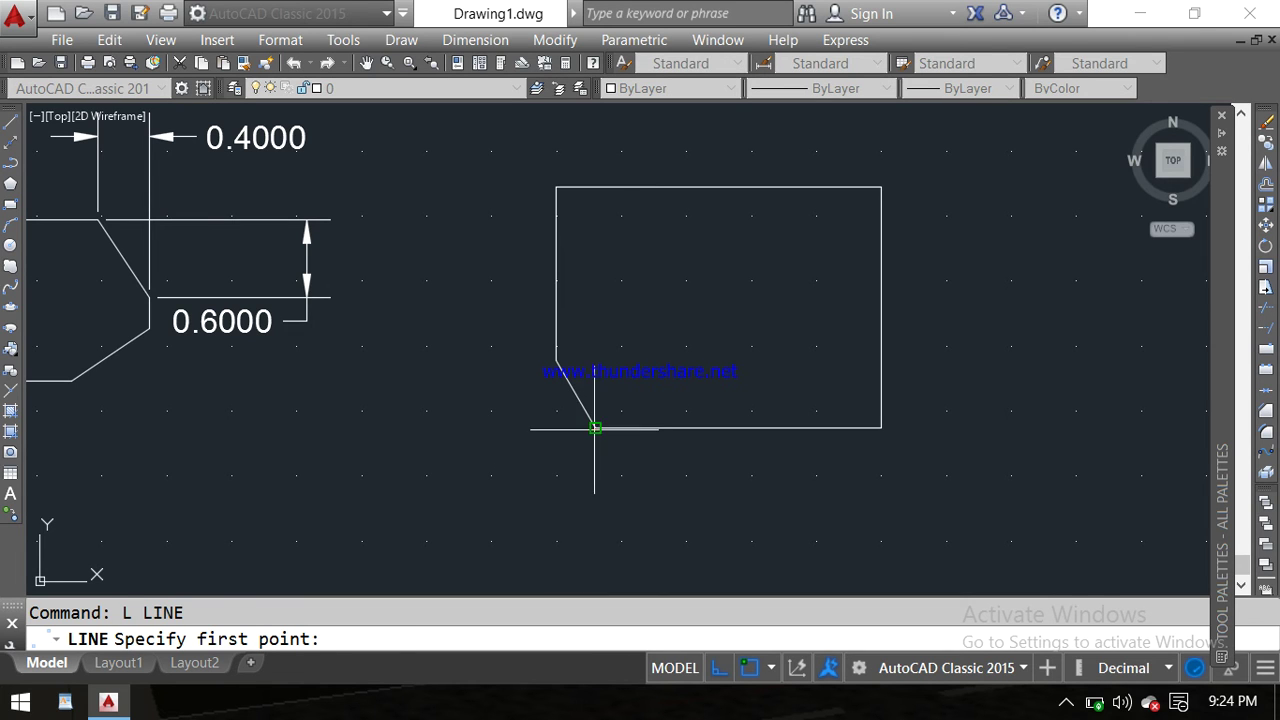
left_click(590, 430)
left_click(429, 428)
key("Return")
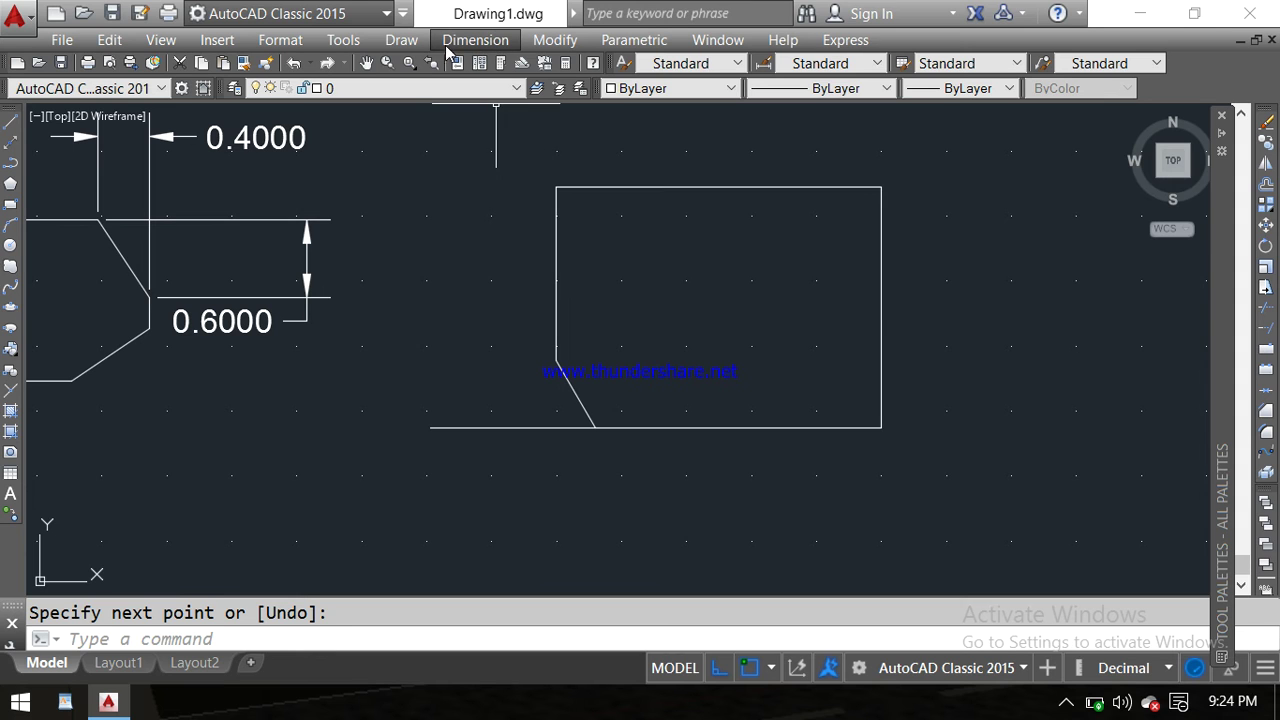
- Add a 60° angular dimension between the chamfer edge and the rectangle's bottom edge
left_click(470, 42)
left_click(497, 248)
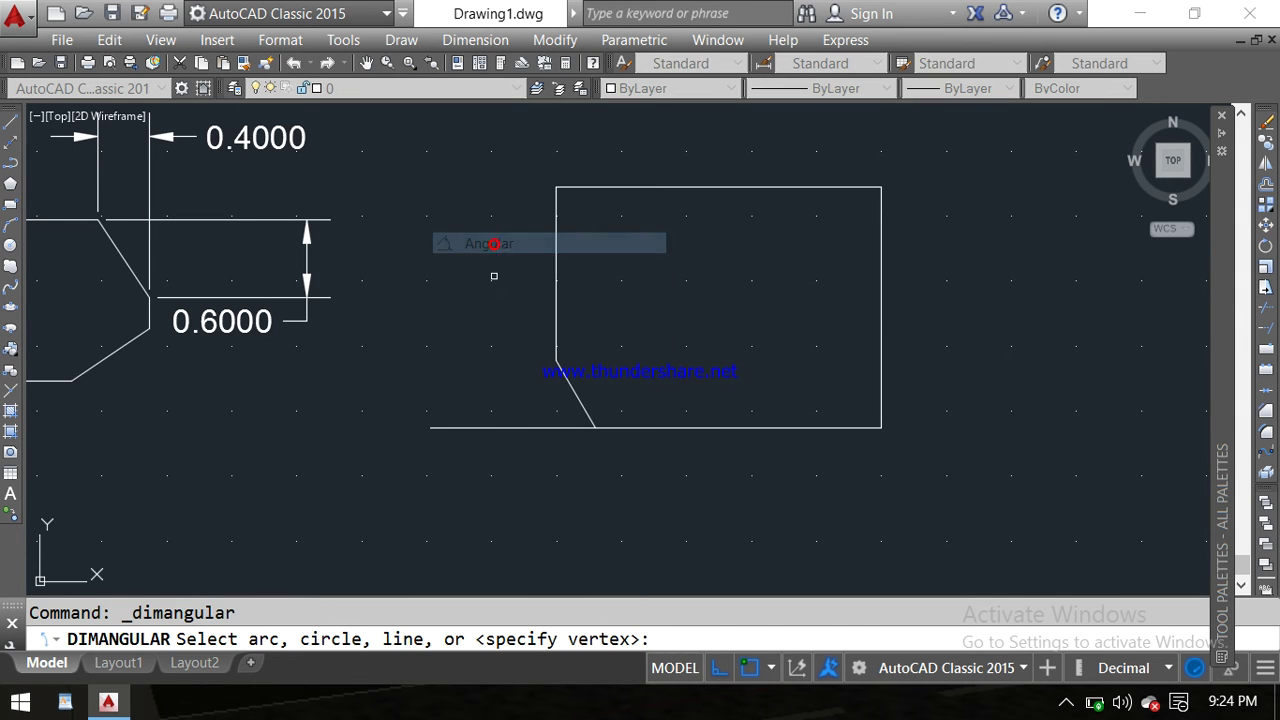
left_click(571, 388)
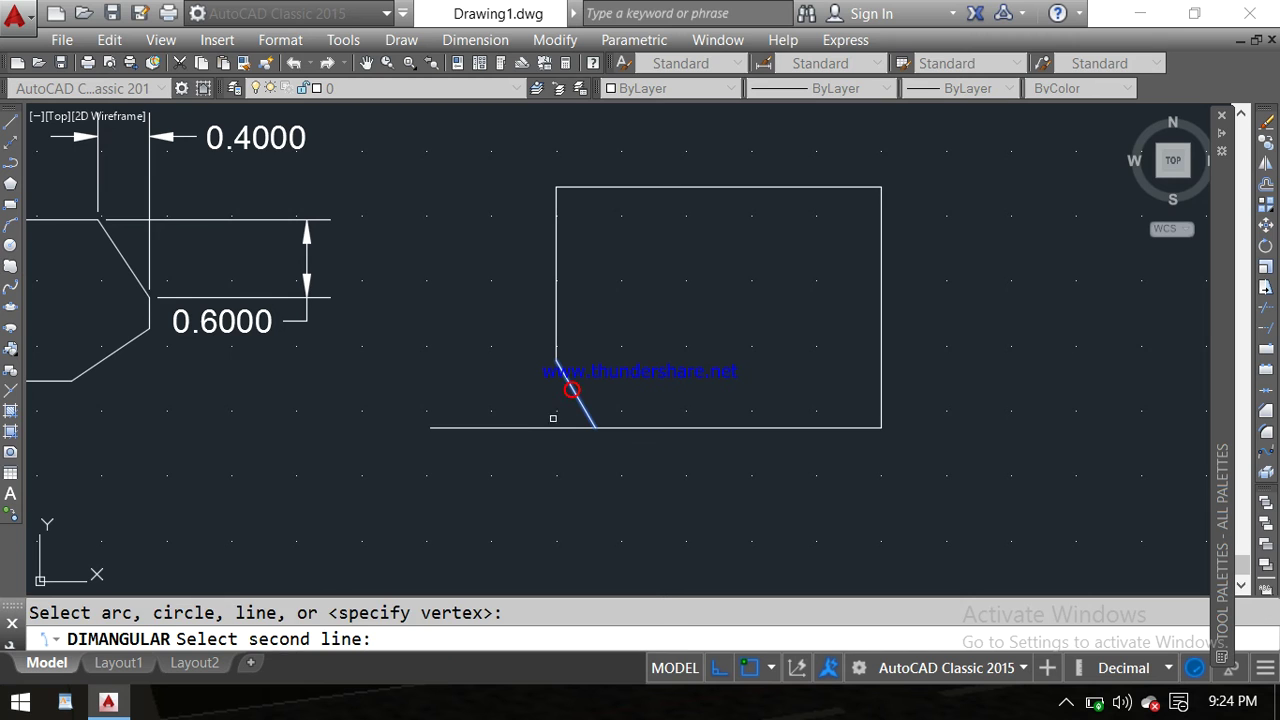
left_click(545, 428)
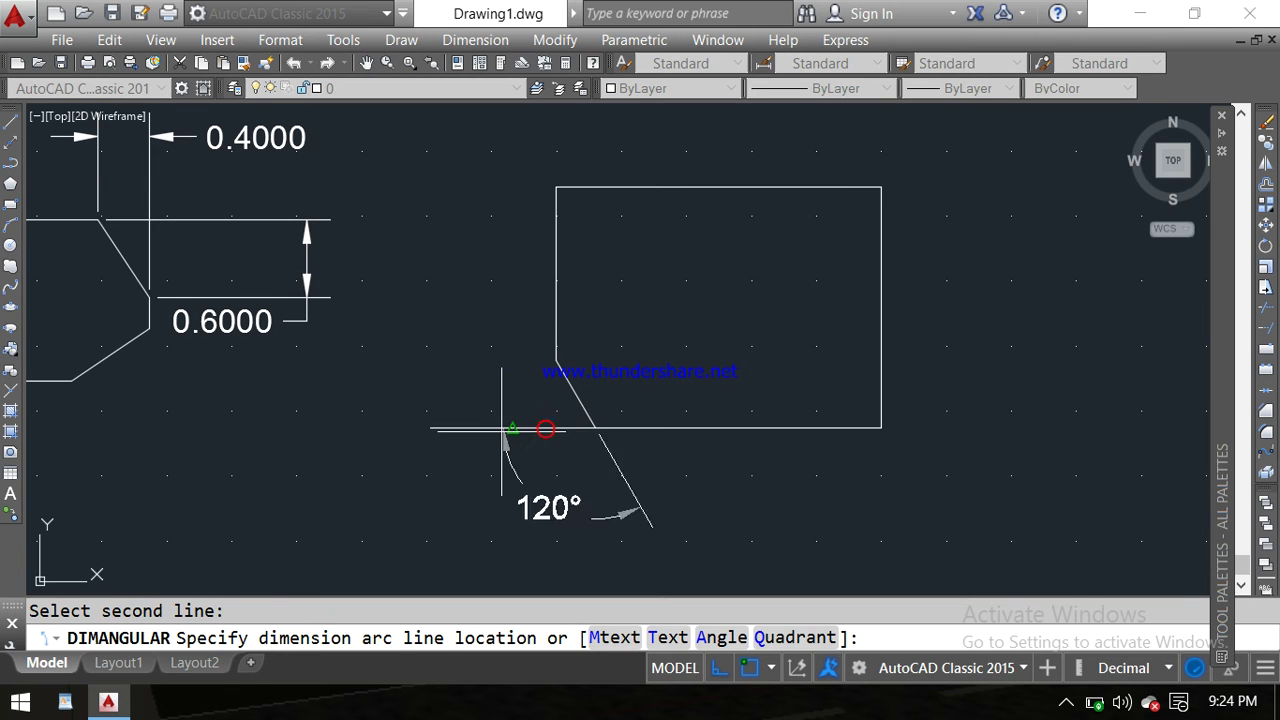
left_click(424, 408)
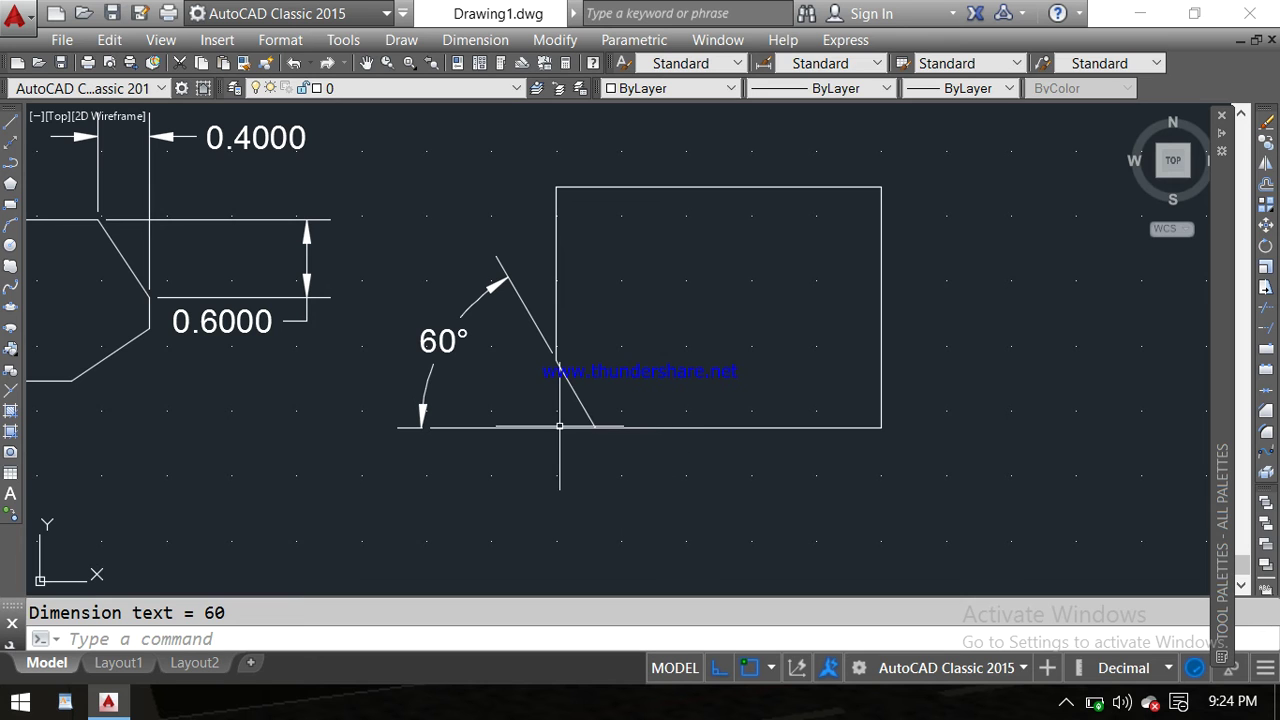
- Add a 0.3000 linear dimension across the chamfer ends below the rectangle, then select it
left_click(476, 40)
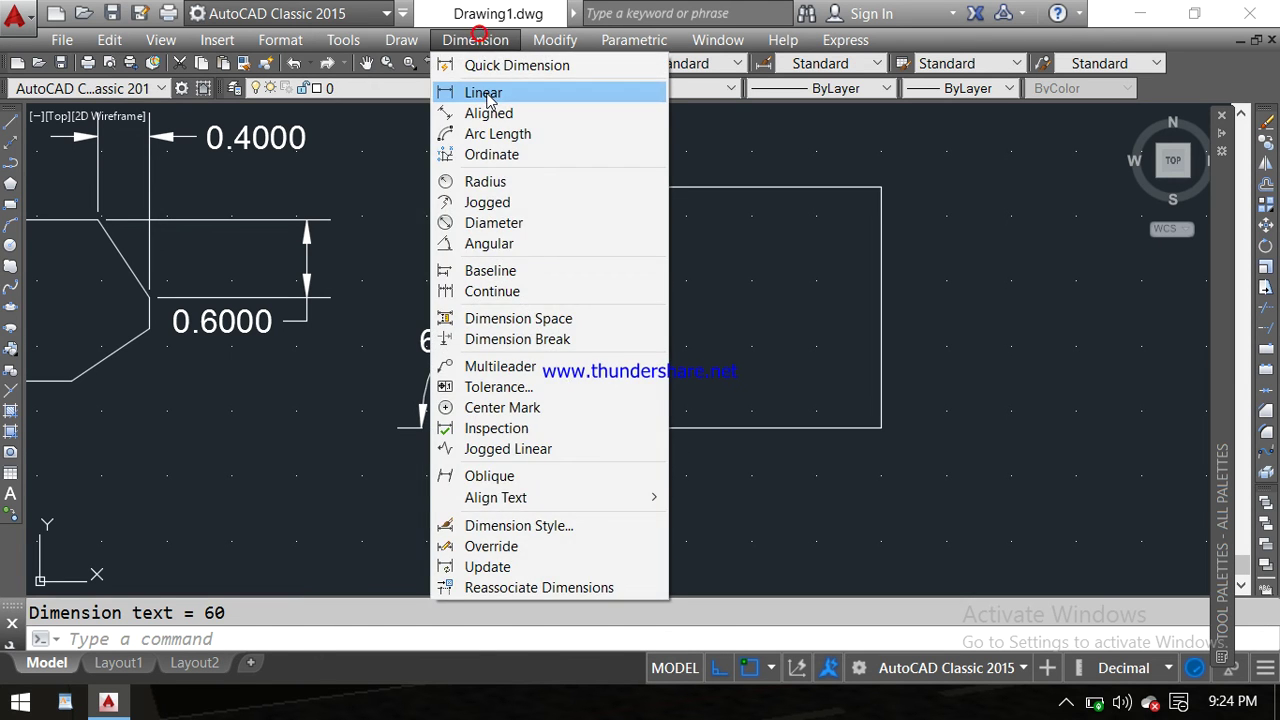
left_click(484, 92)
left_click(556, 359)
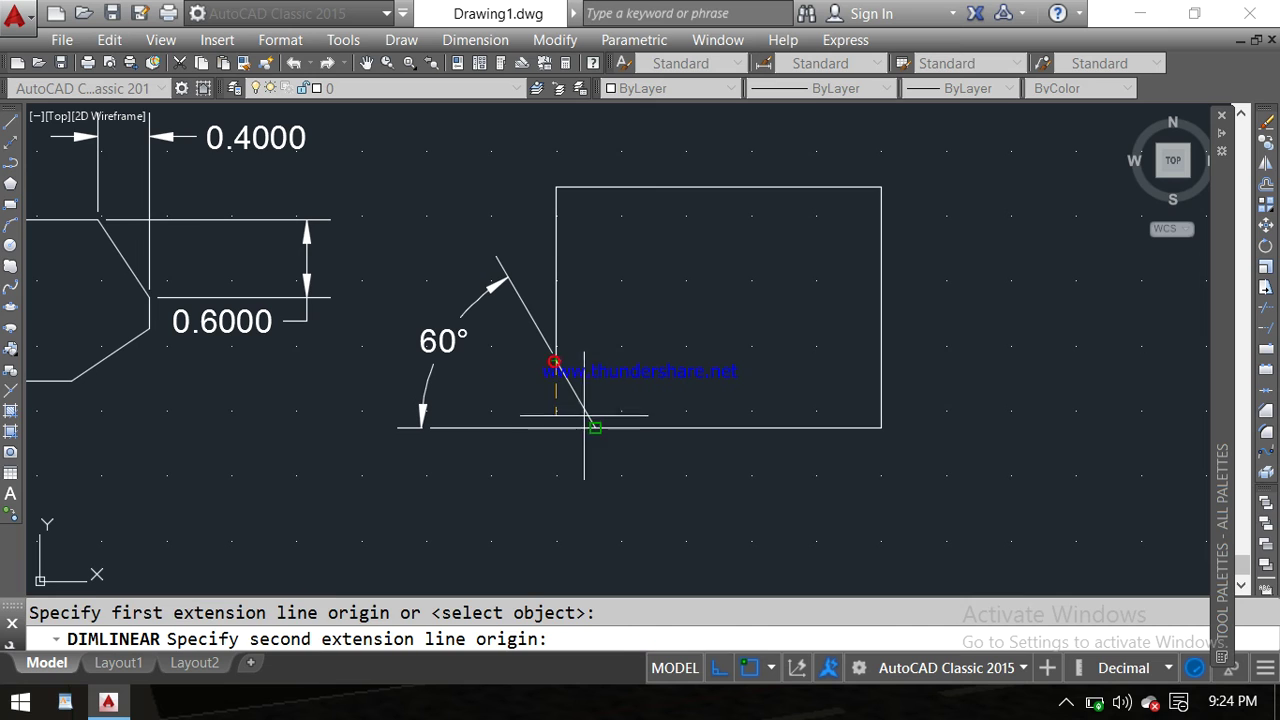
left_click(596, 427)
left_click(597, 476)
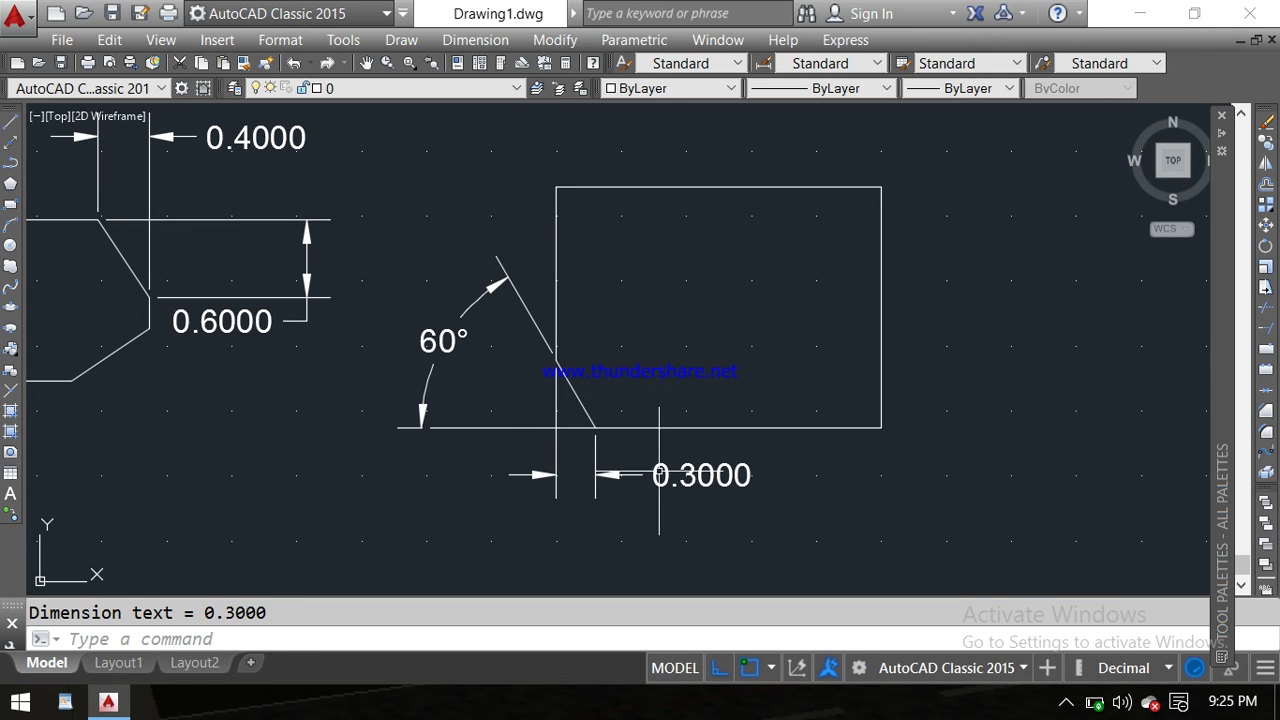
left_click(664, 456)
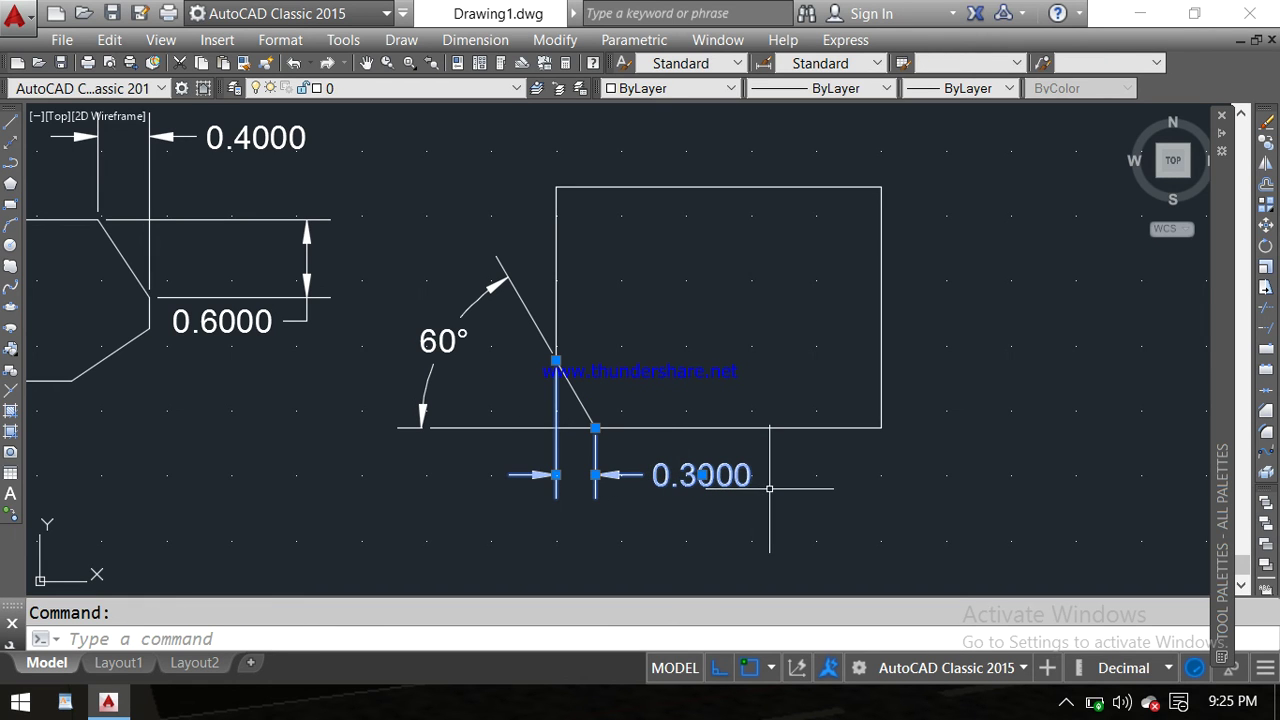
- Erase the selected 0.3000 dimension and pan left to open up free space
key("Delete")
middle_click_drag(794, 374, 495, 353)
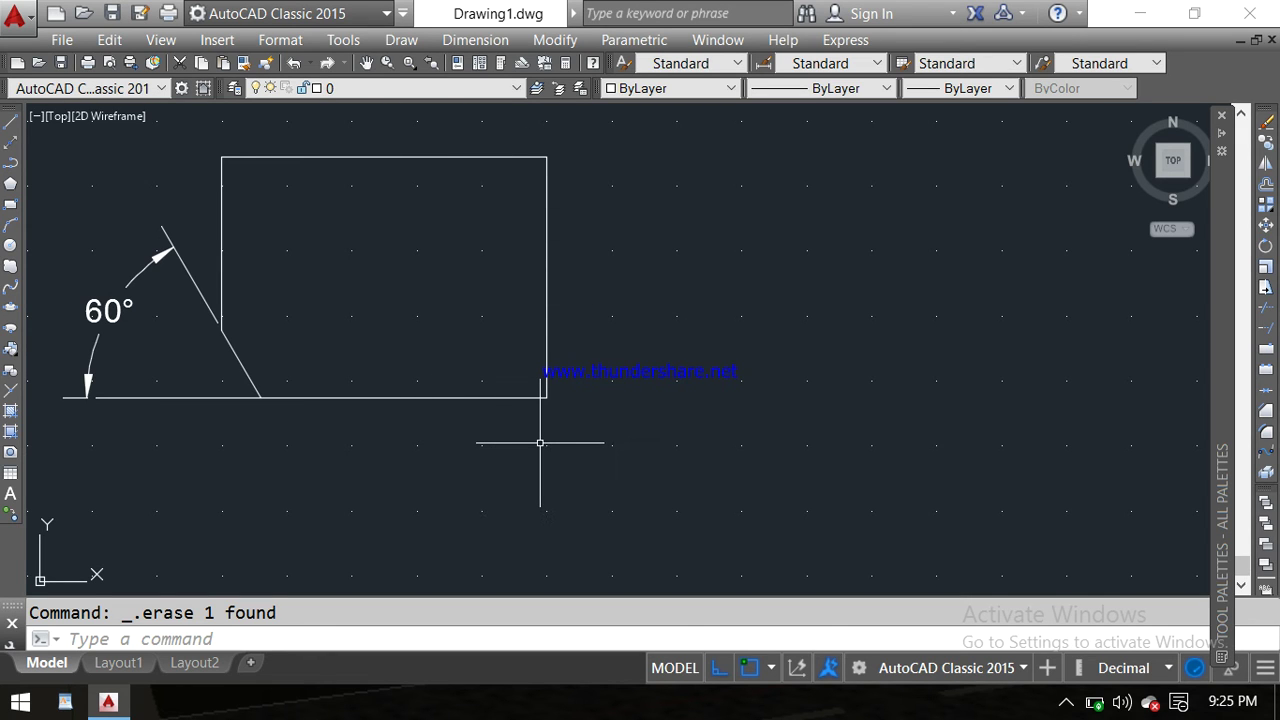
scroll(540, 443, "down", 2)
scroll(587, 443, "up", 2)
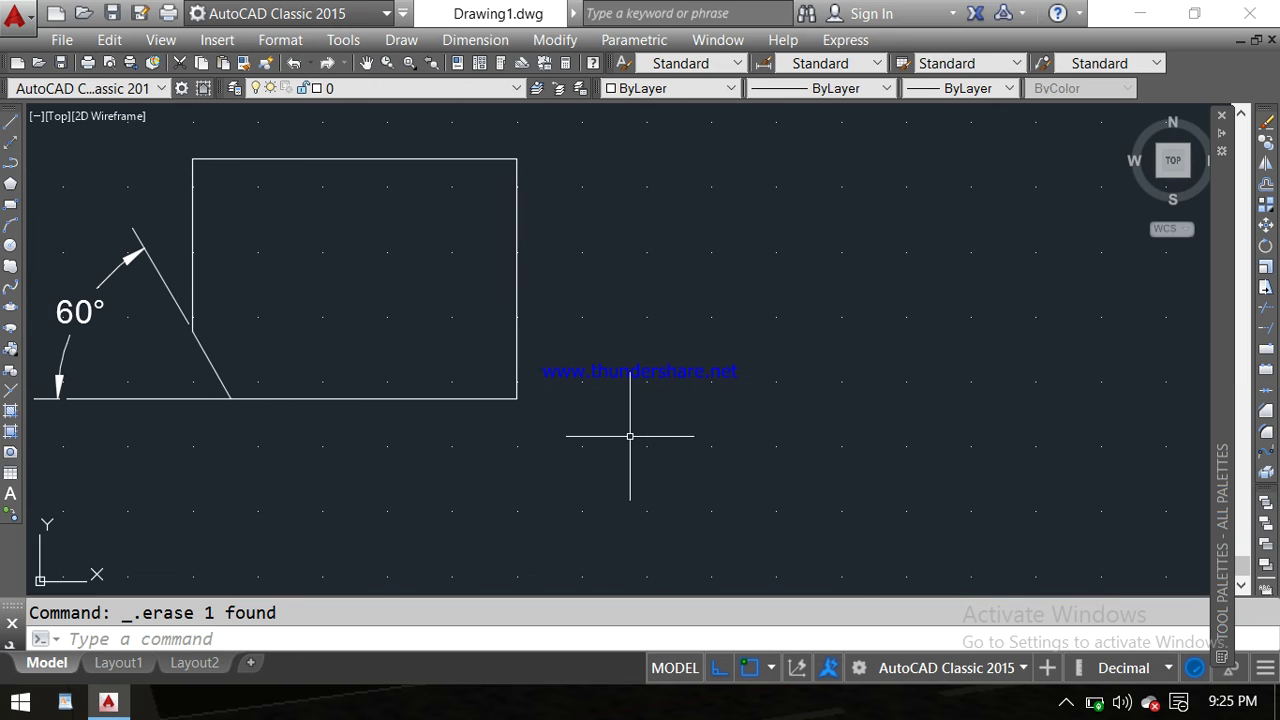
key("Escape")
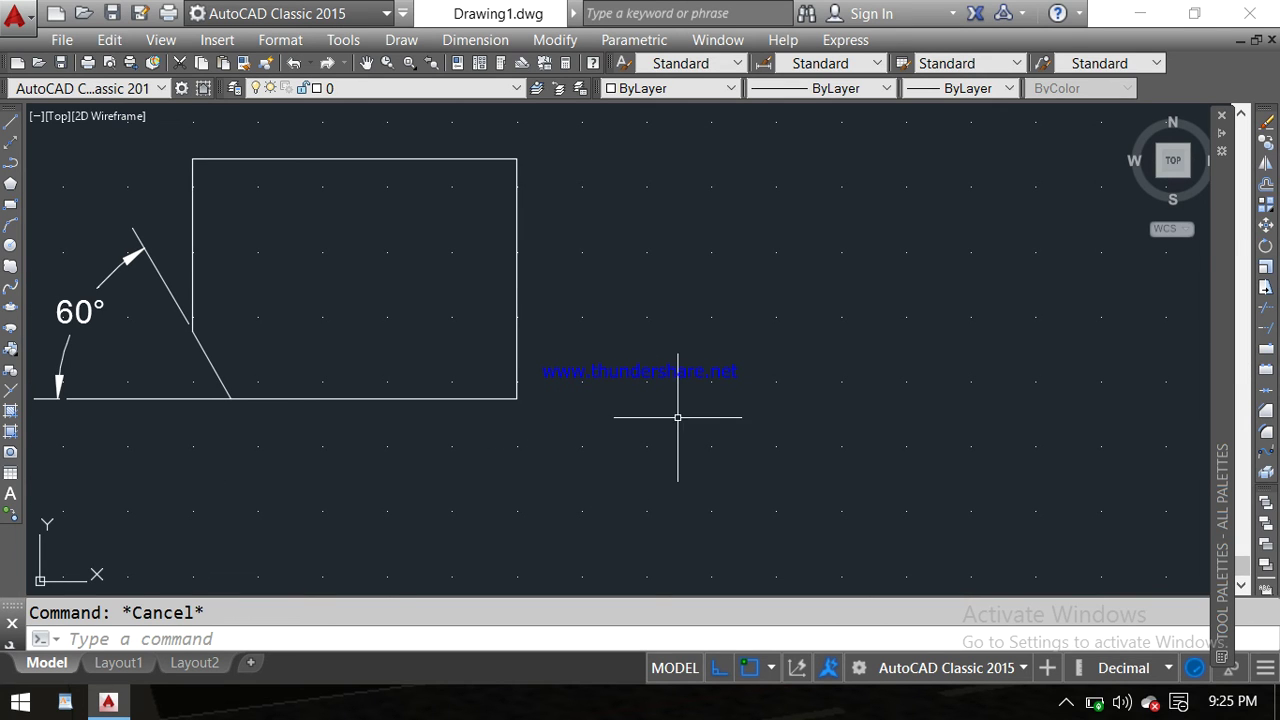
type("m")
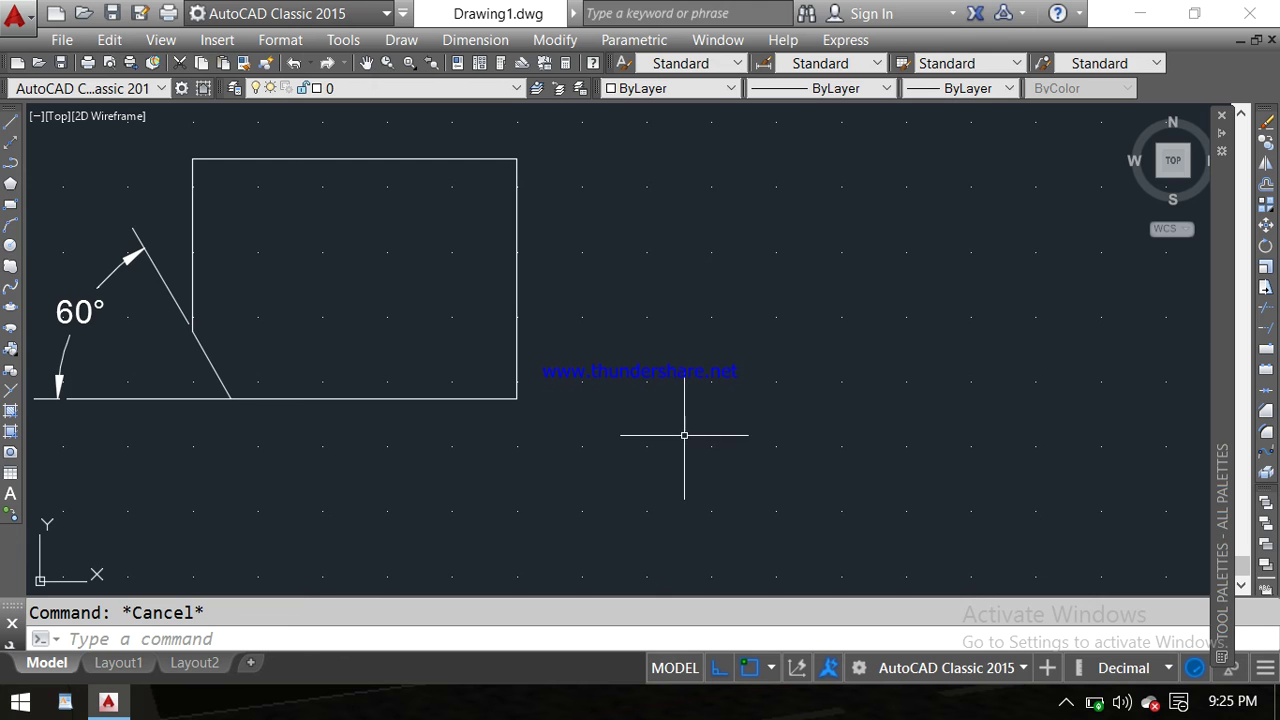
- Draw a new rectangle with REC to the right of the 60°-chamfered shape
type("re")
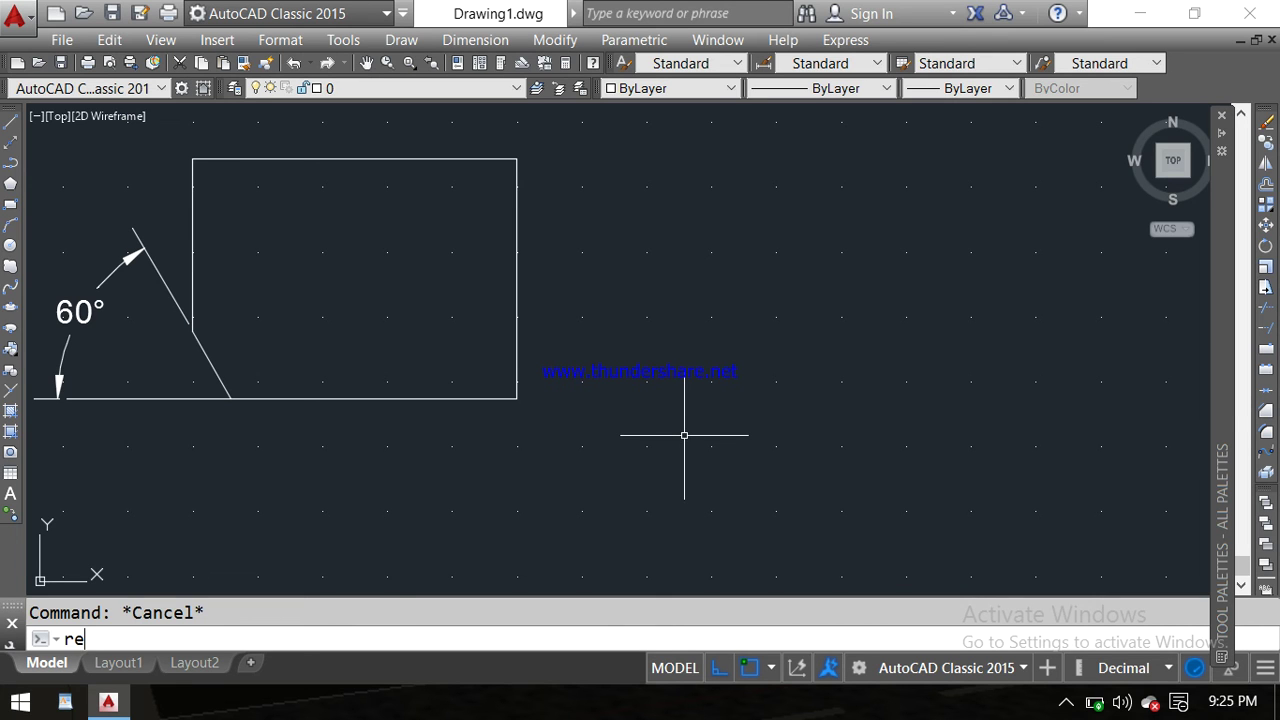
type("c")
key("Return")
left_click(632, 190)
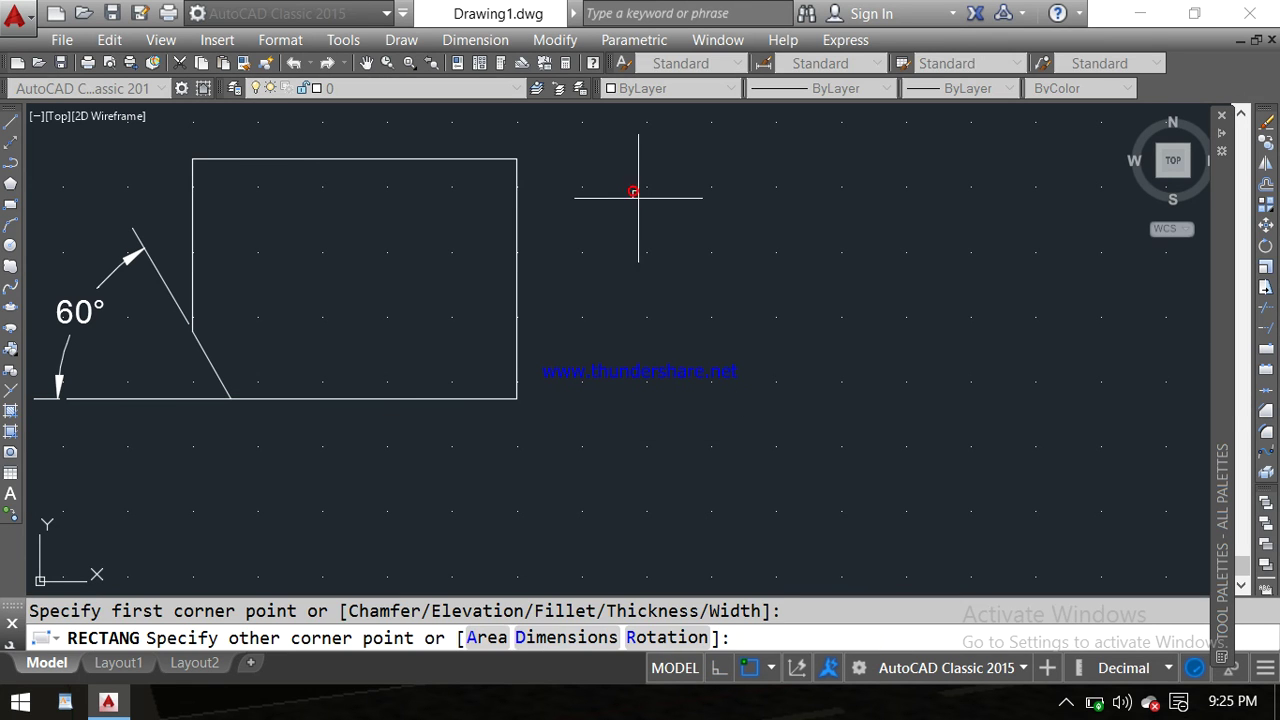
left_click(957, 432)
middle_click_drag(824, 543, 532, 530)
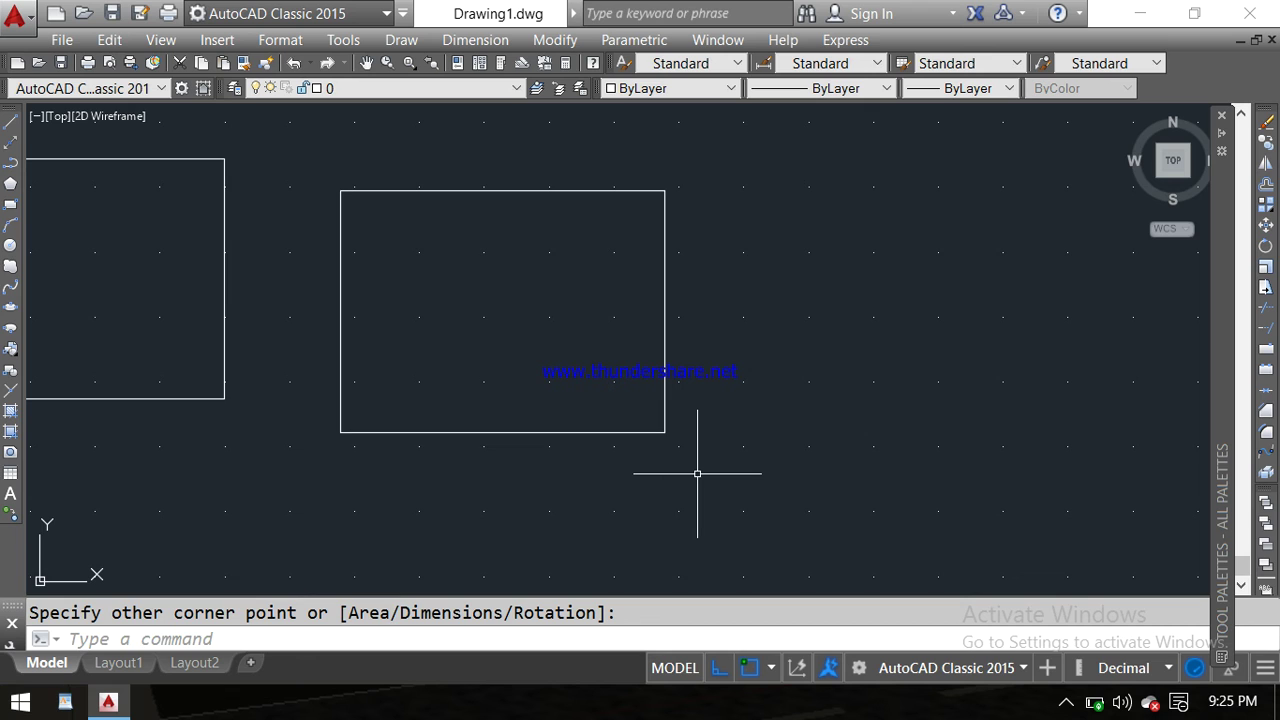
- Start the CHA command and pan across the earlier chamfer examples before recentring the plain rectangles
type("cha")
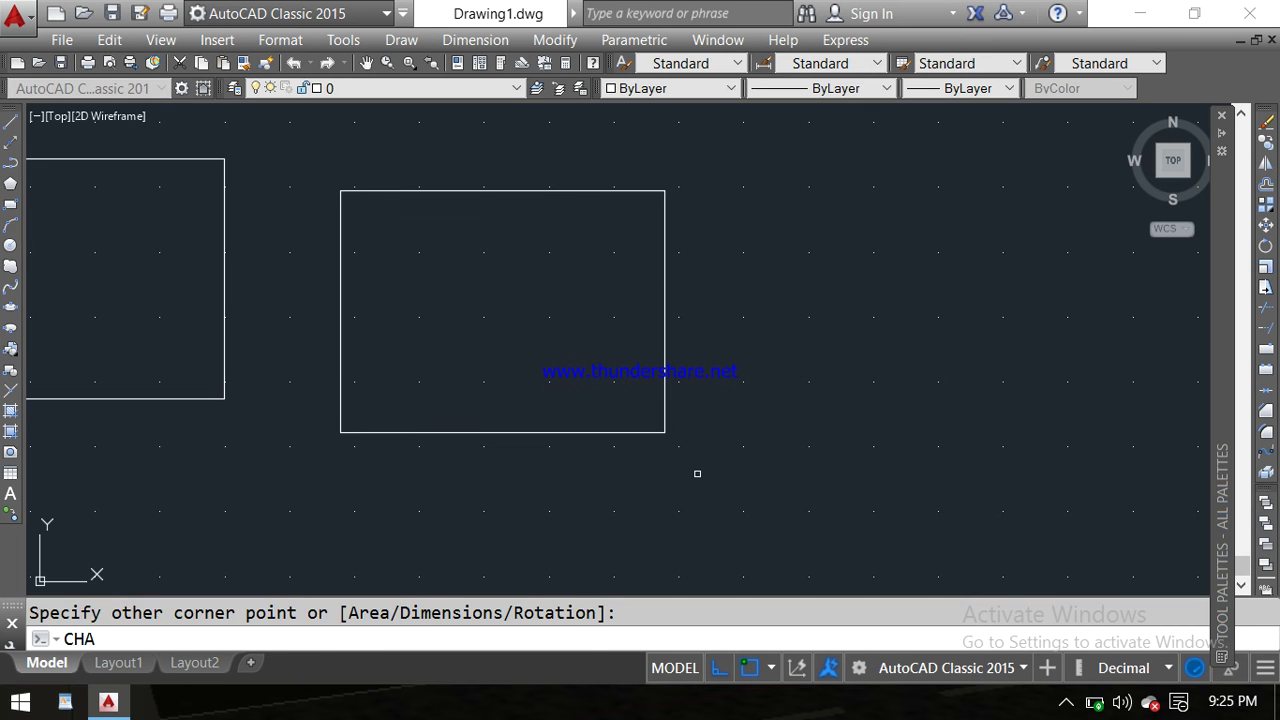
key("Return")
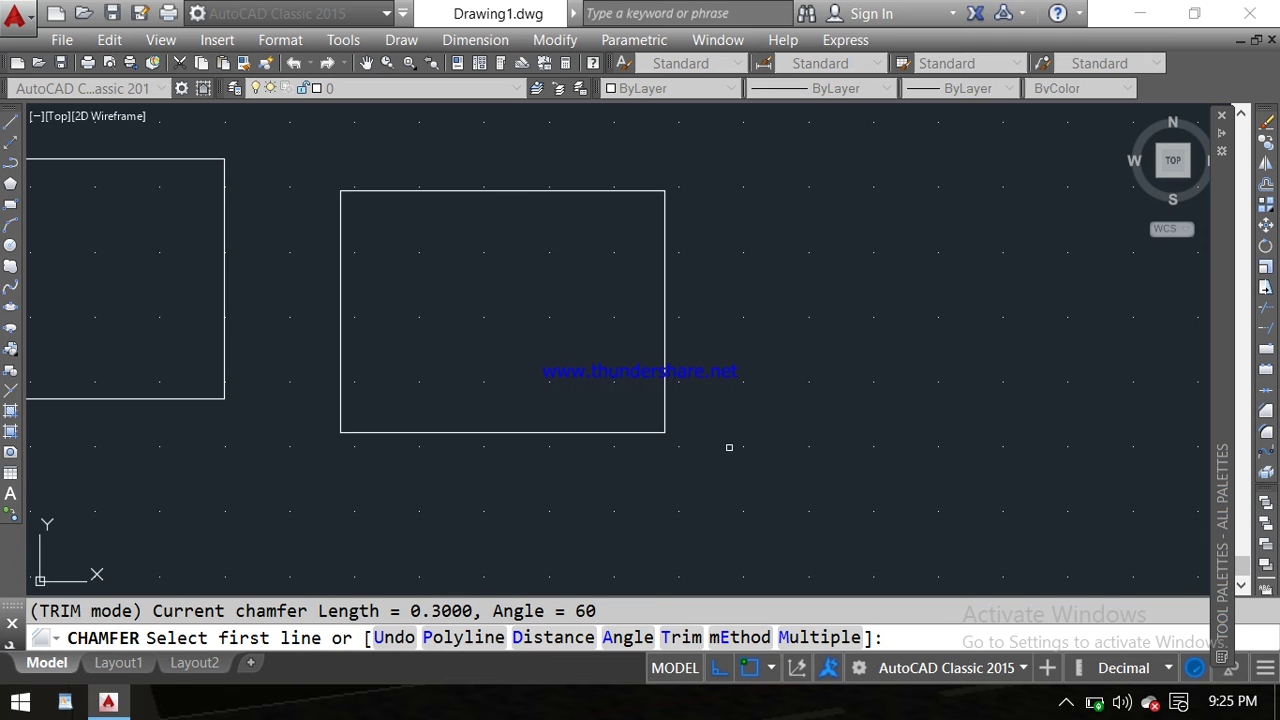
middle_click_drag(277, 456, 646, 463)
scroll(666, 451, "up", 2)
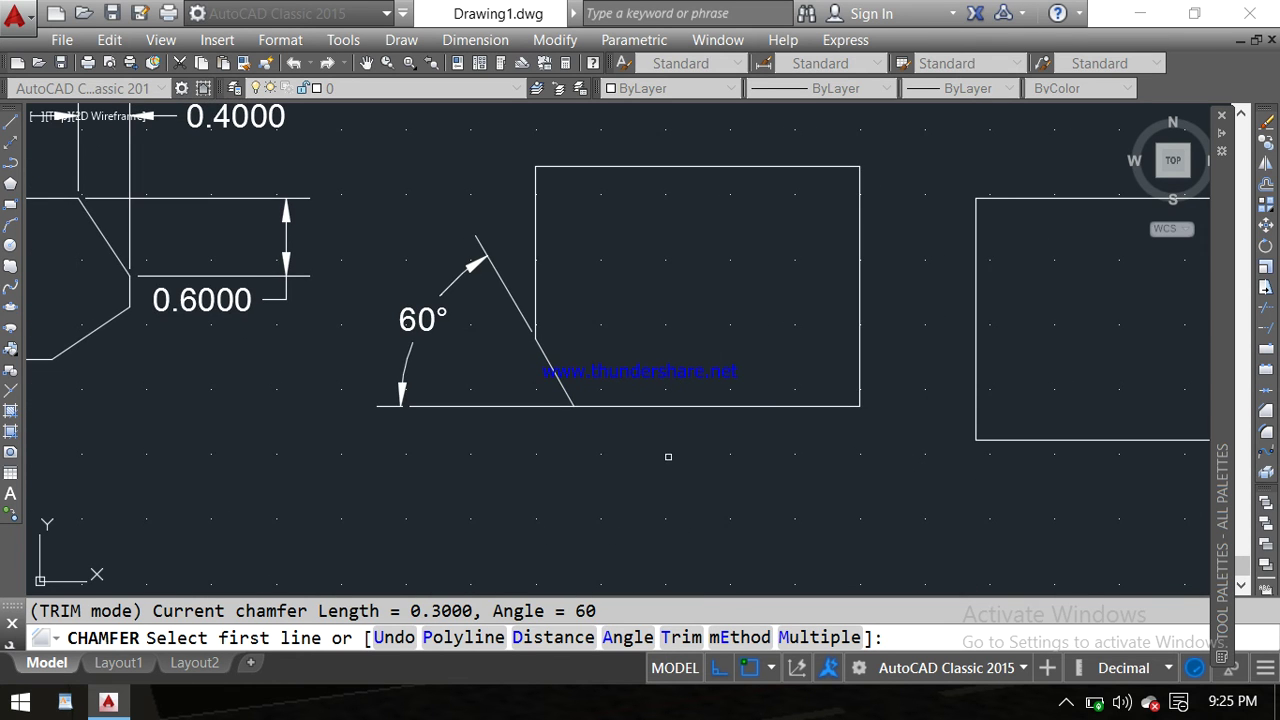
middle_click_drag(251, 423, 652, 503)
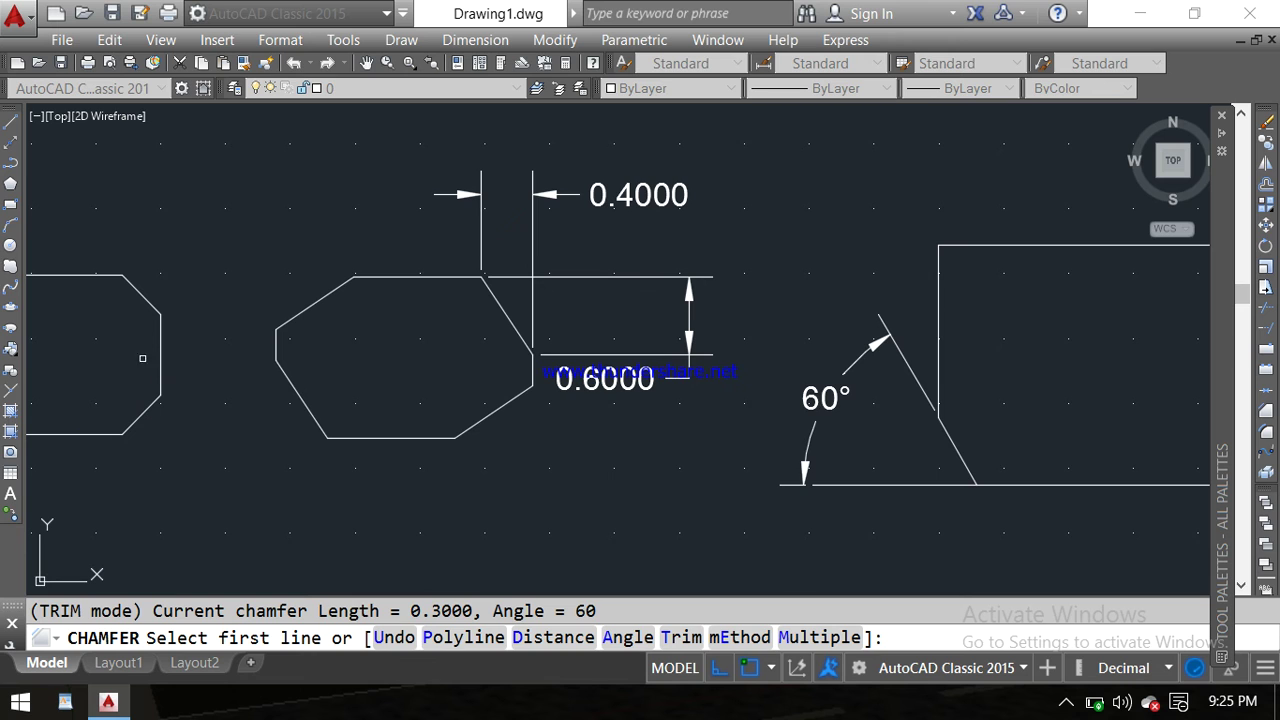
middle_click_drag(171, 365, 413, 375)
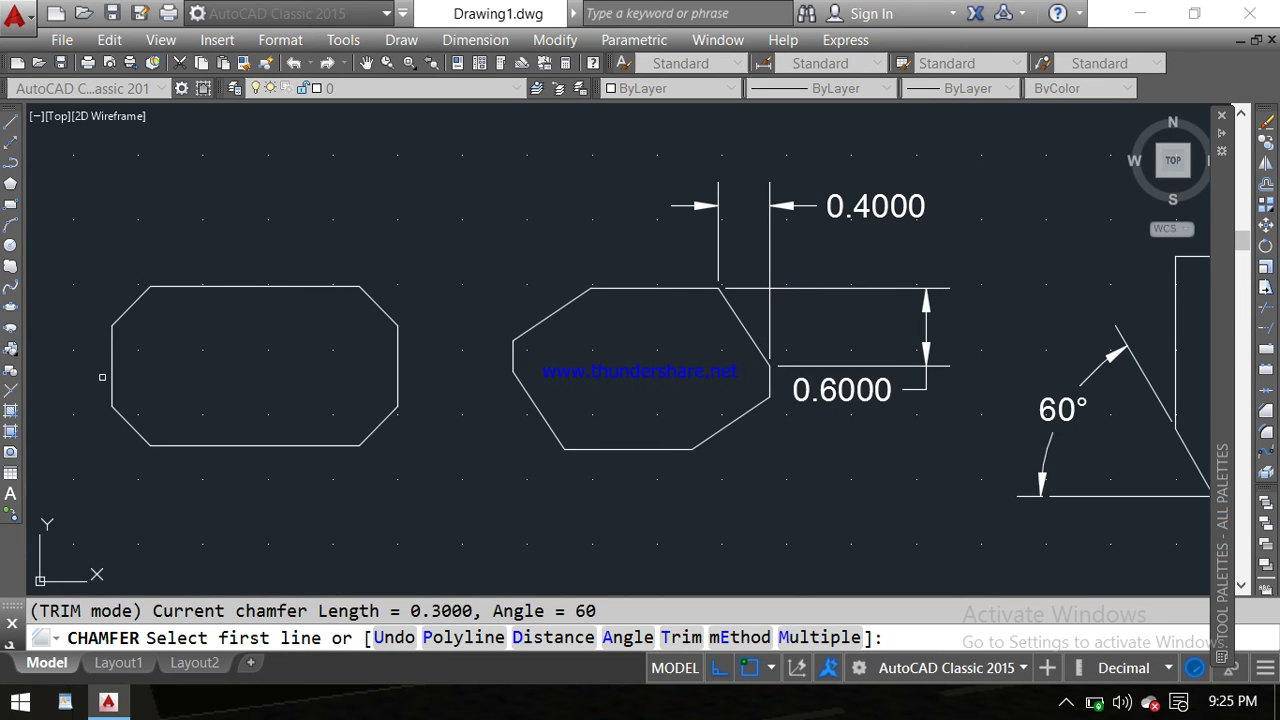
scroll(455, 358, "down", 2)
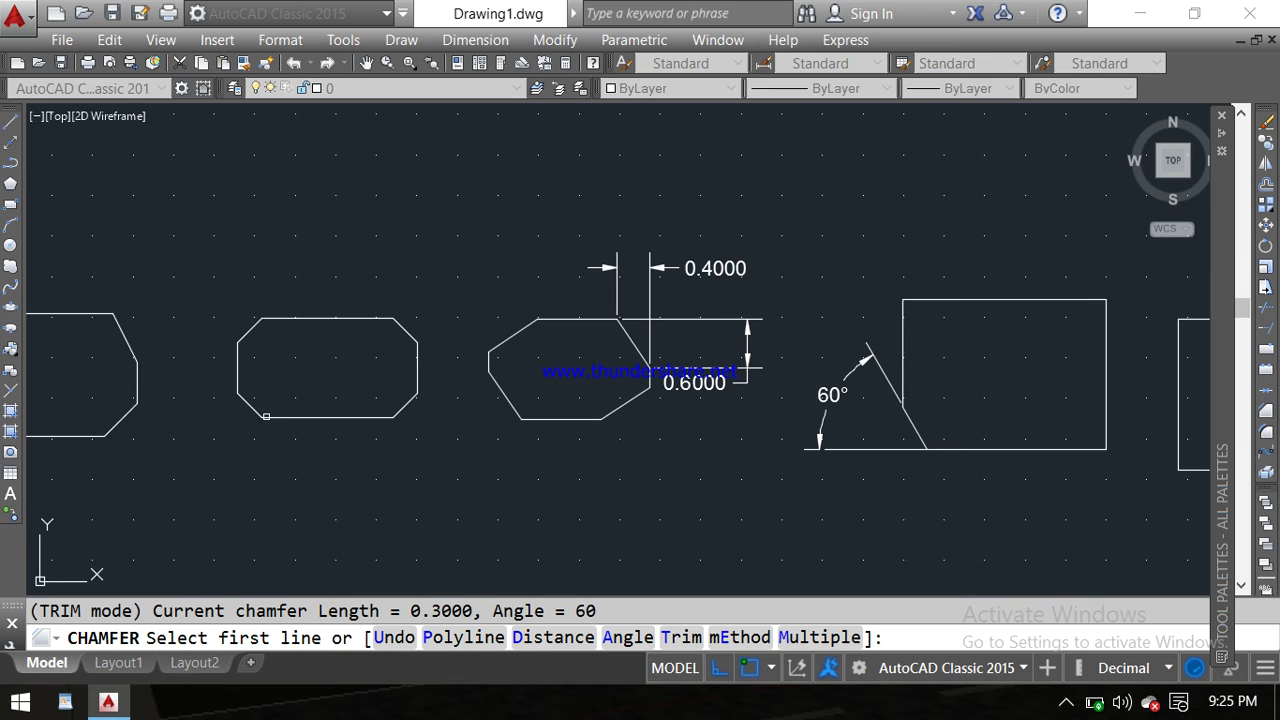
middle_click_drag(618, 477, 56, 399)
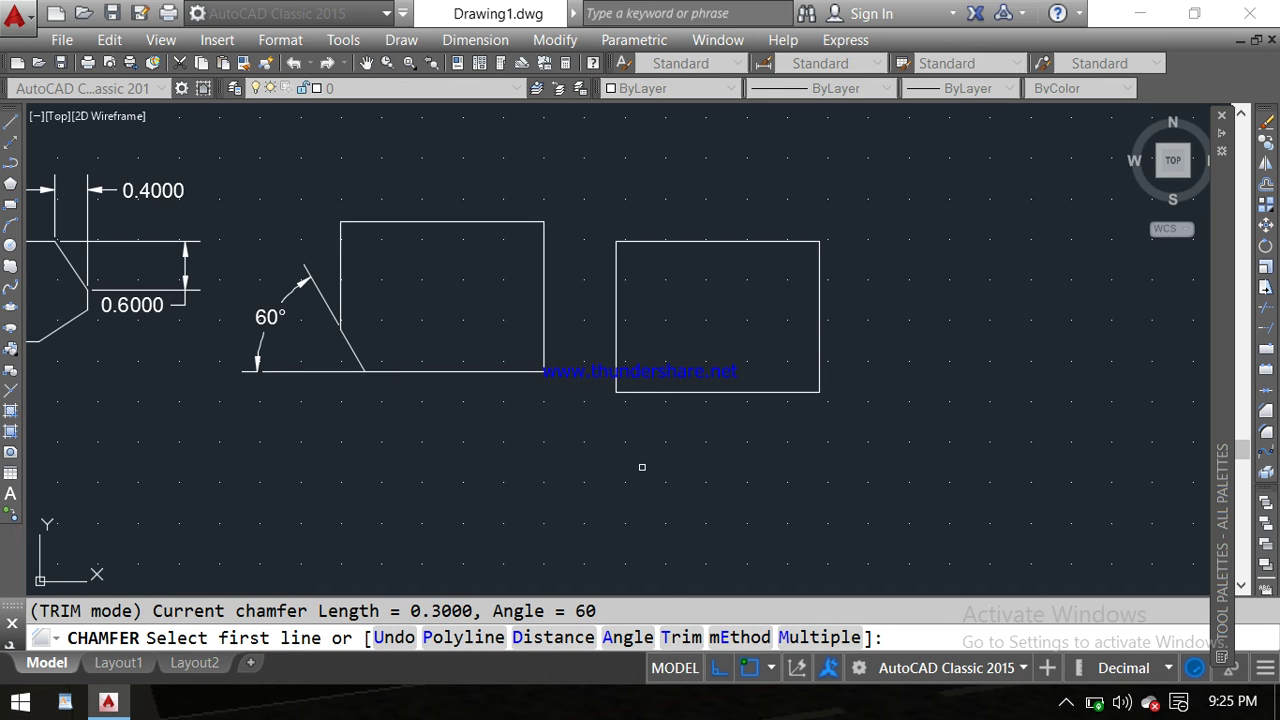
- Change the chamfer Trim option to No trim, then recentre the rectangles
type("t")
key("Return")
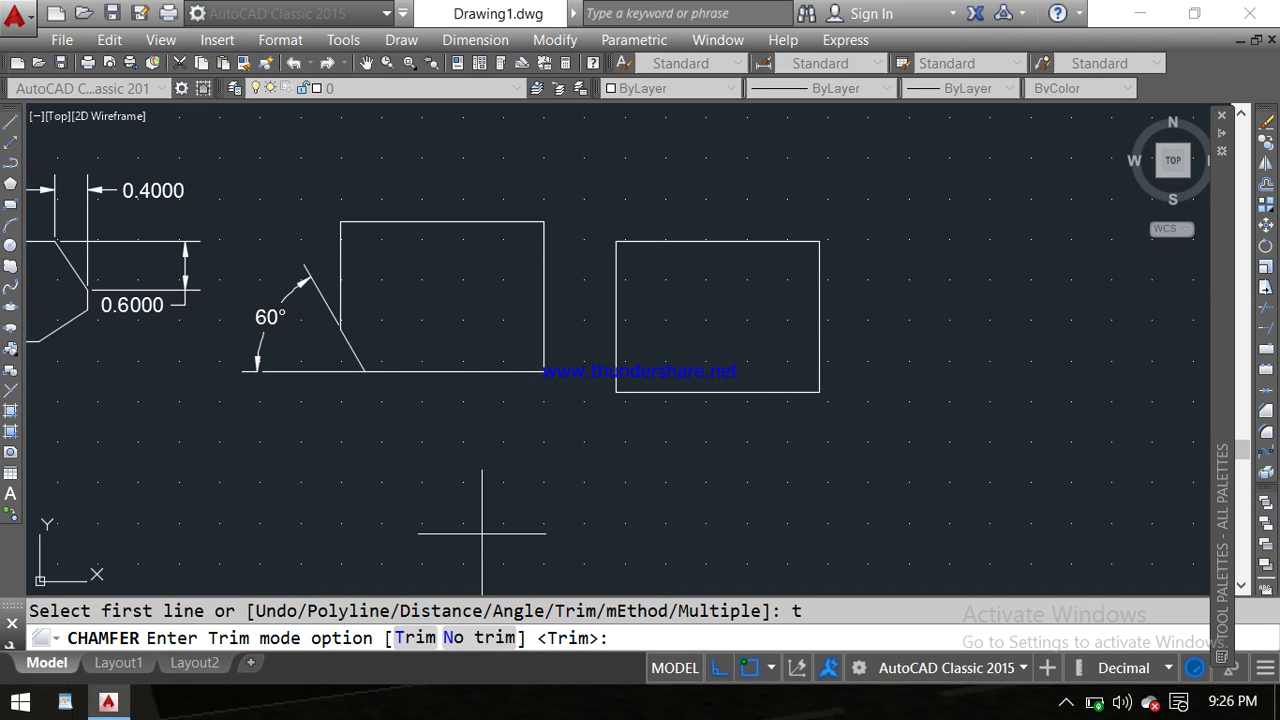
type("n")
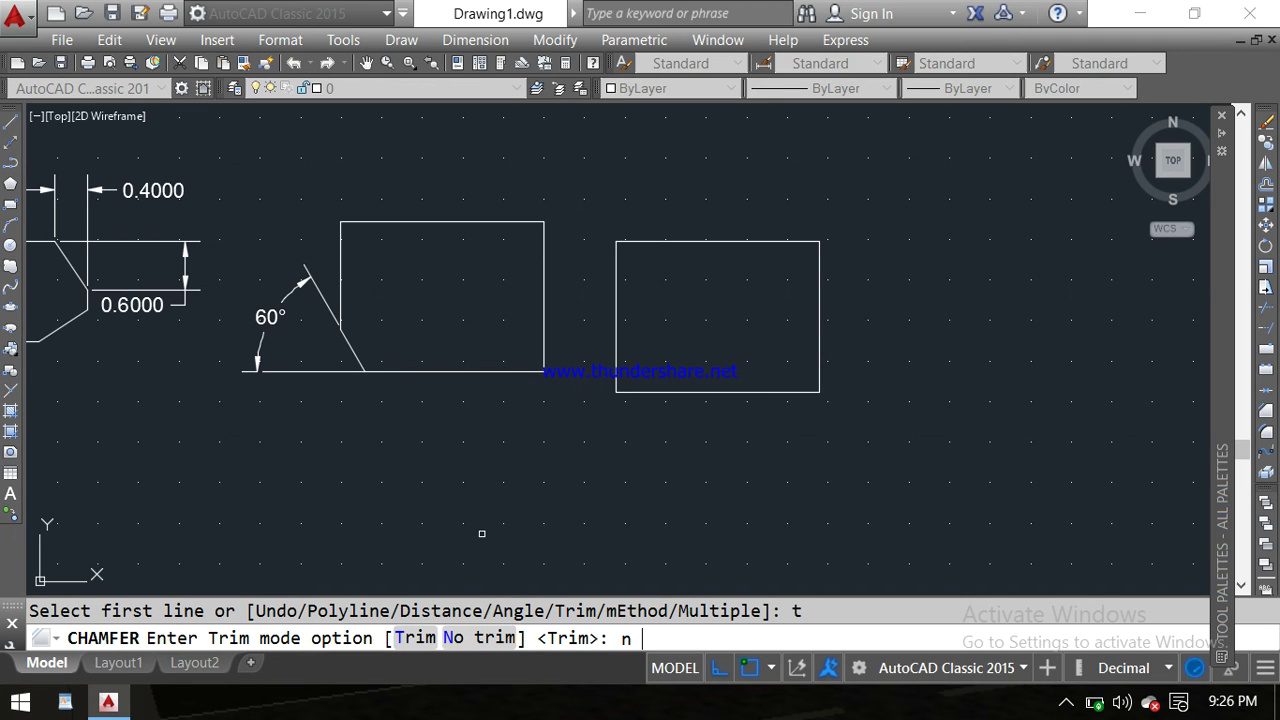
key("Return")
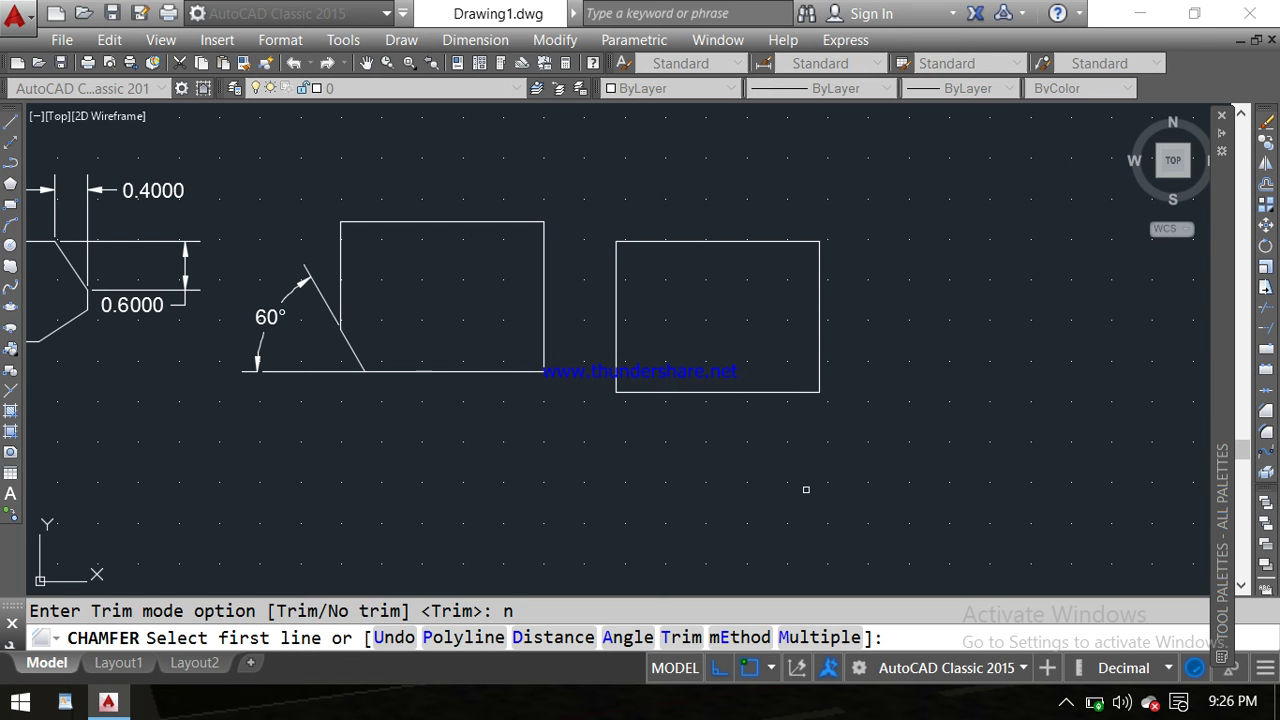
mouse_move(846, 406)
middle_mouse_down()
mouse_move(677, 440)
mouse_move(578, 410)
middle_mouse_up()
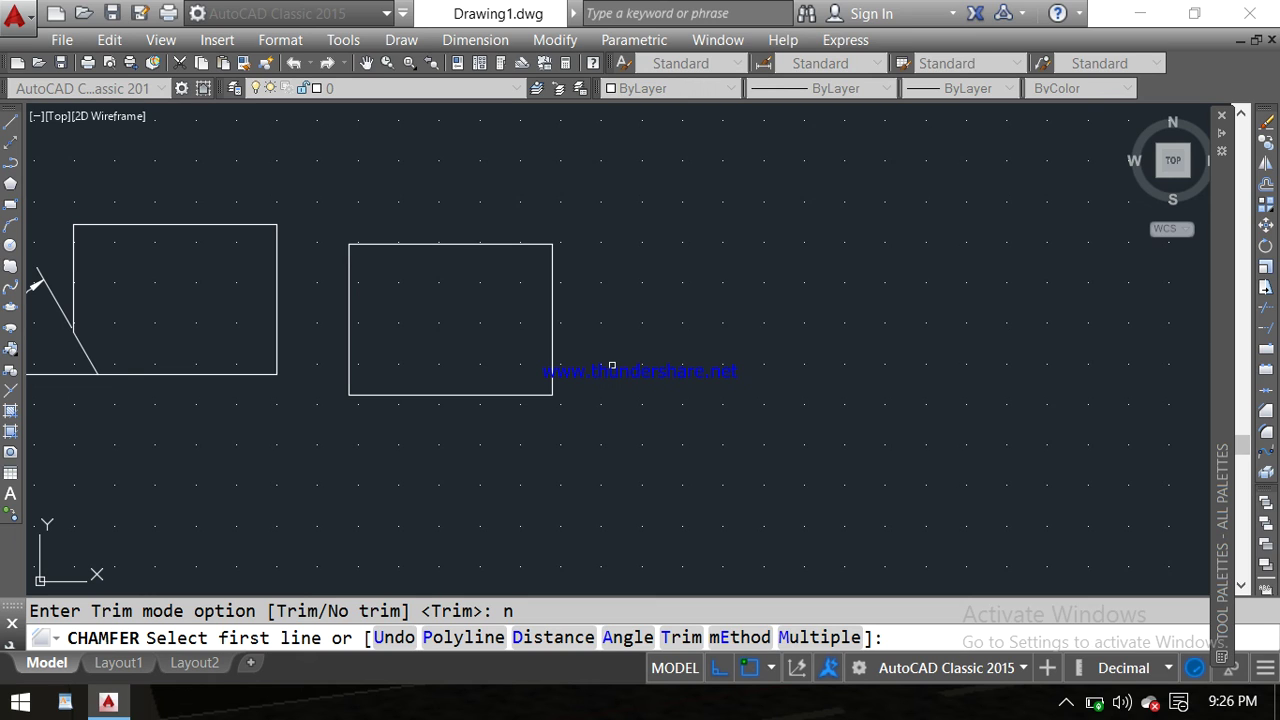
- Set both chamfer distances to 0.3 and bevel the right rectangle's bottom-right corner
type(" d")
key("Return")
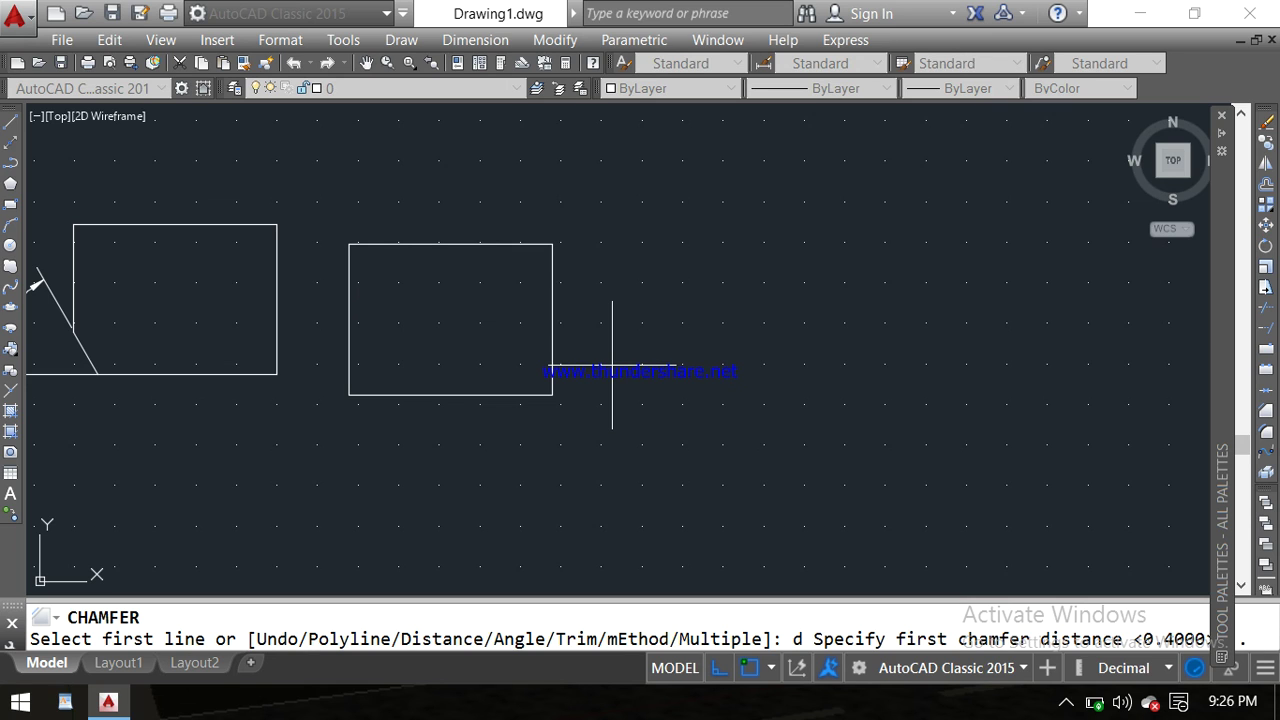
type("3")
key("Return")
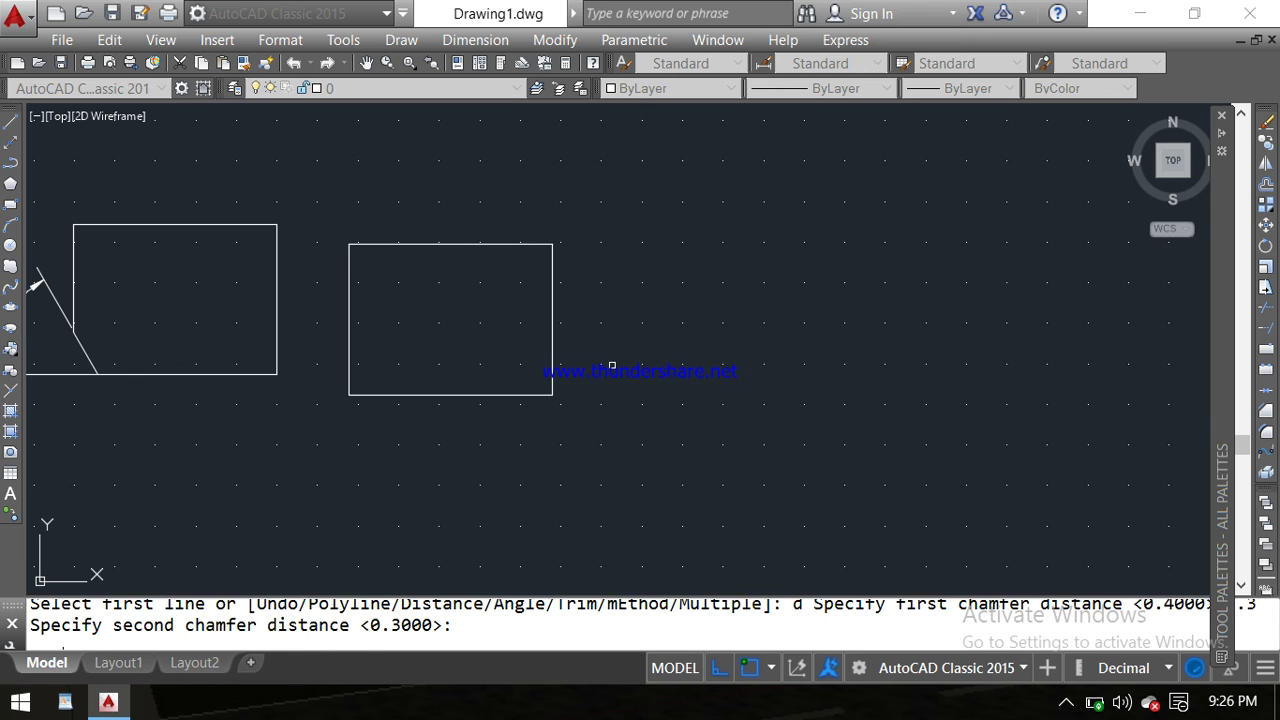
type(".3")
key("Return")
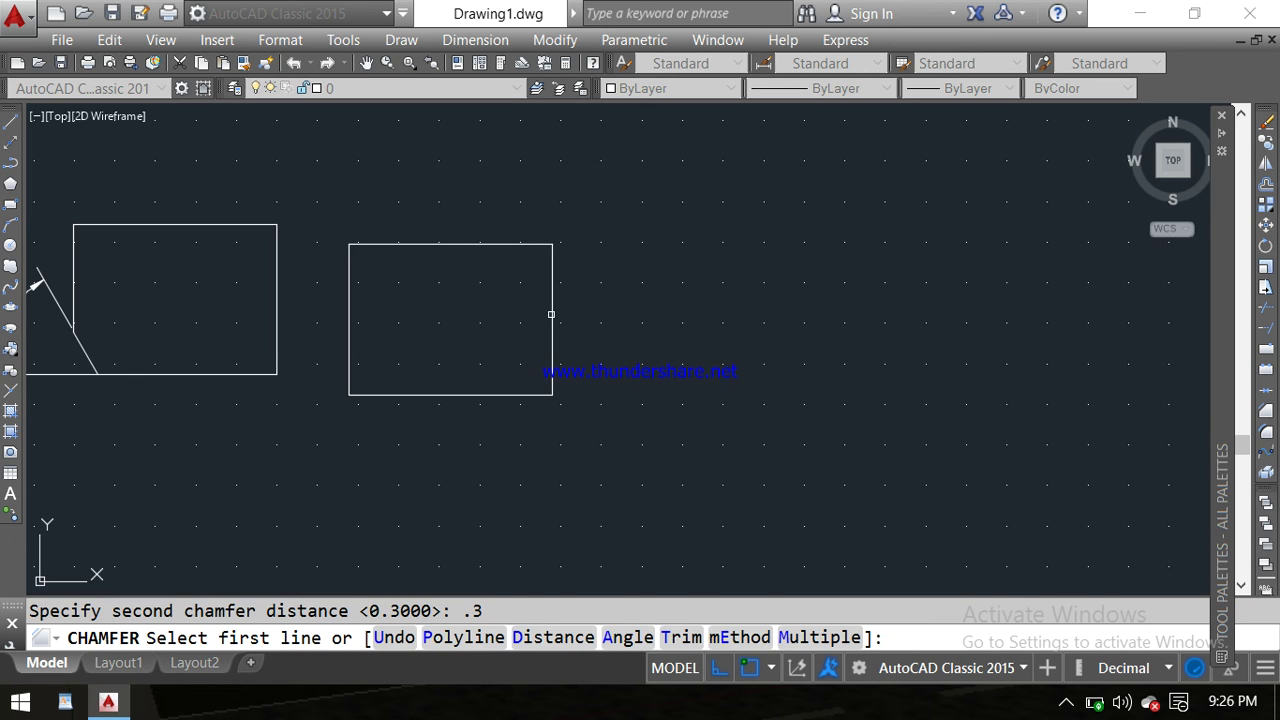
left_click(551, 314)
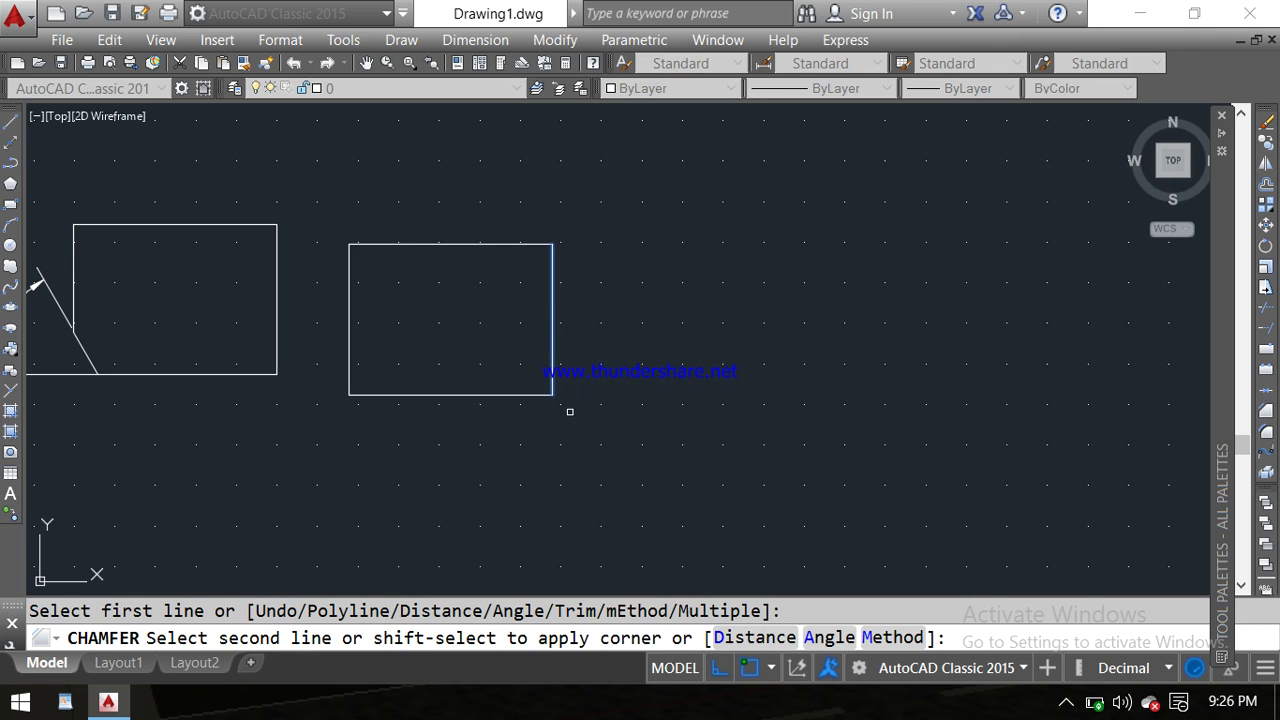
left_click(520, 393)
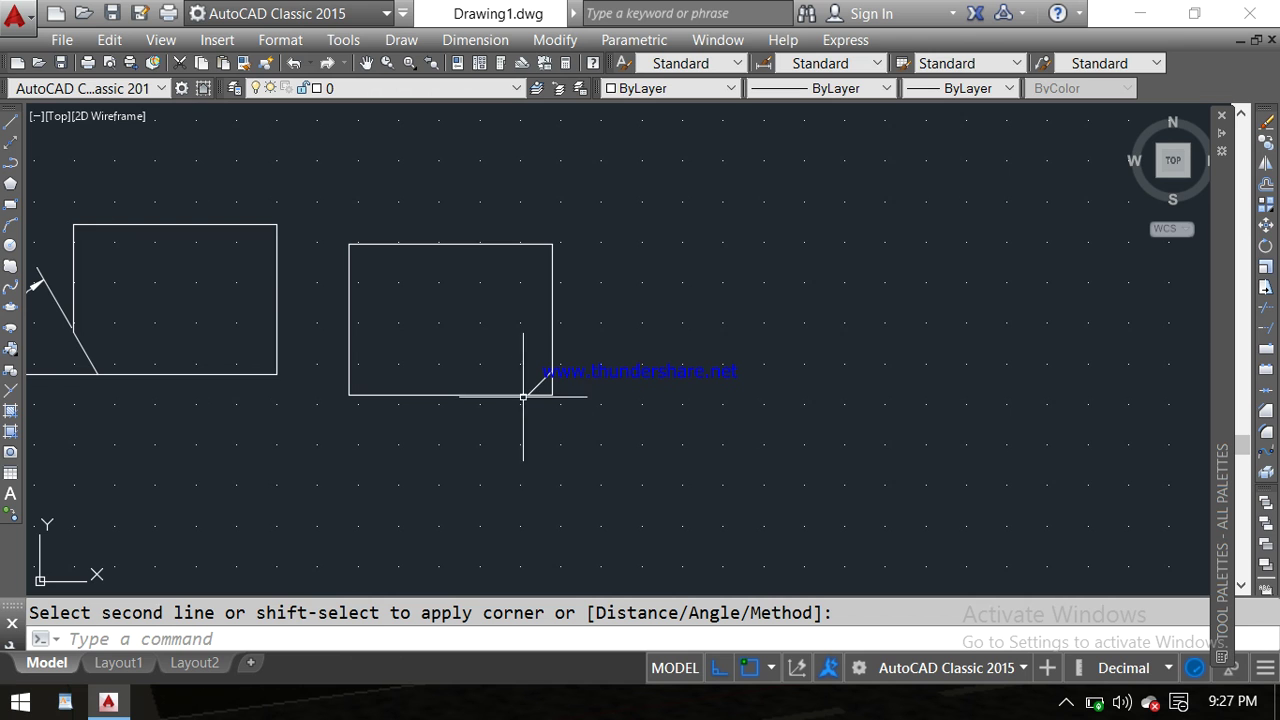
scroll(543, 374, "up", 4)
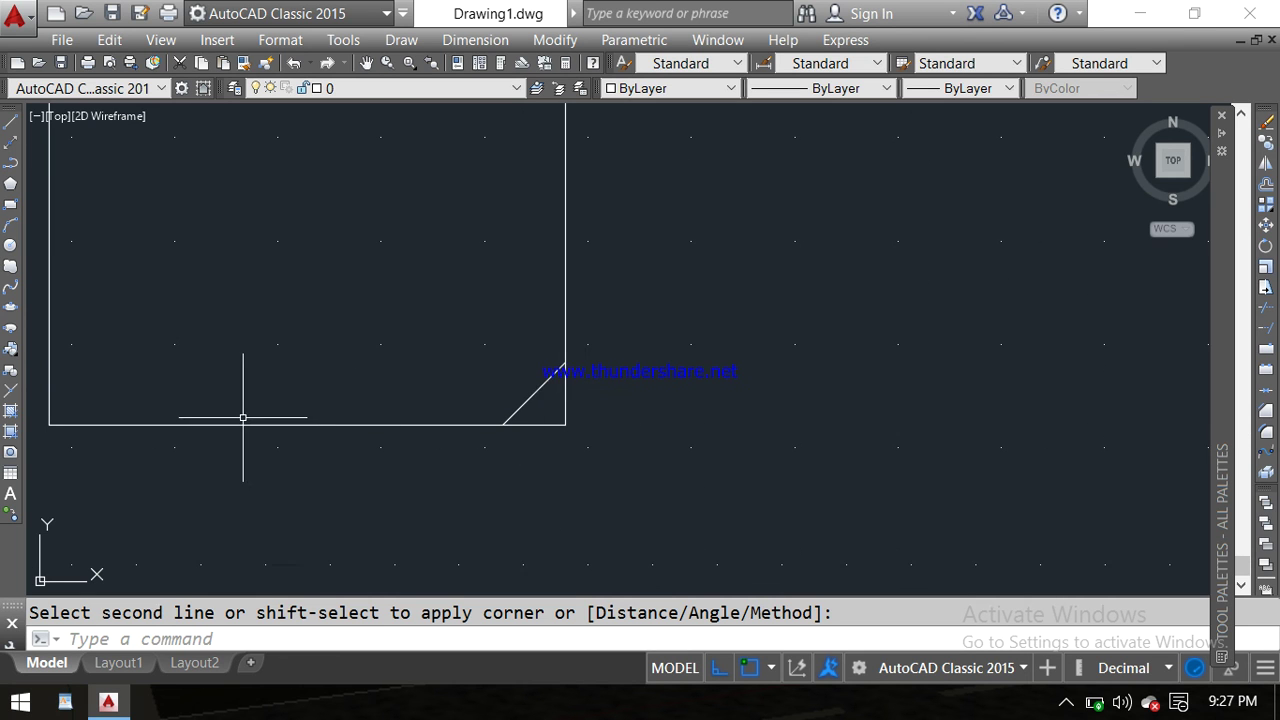
scroll(243, 420, "down", 2)
middle_click_drag(131, 409, 537, 419)
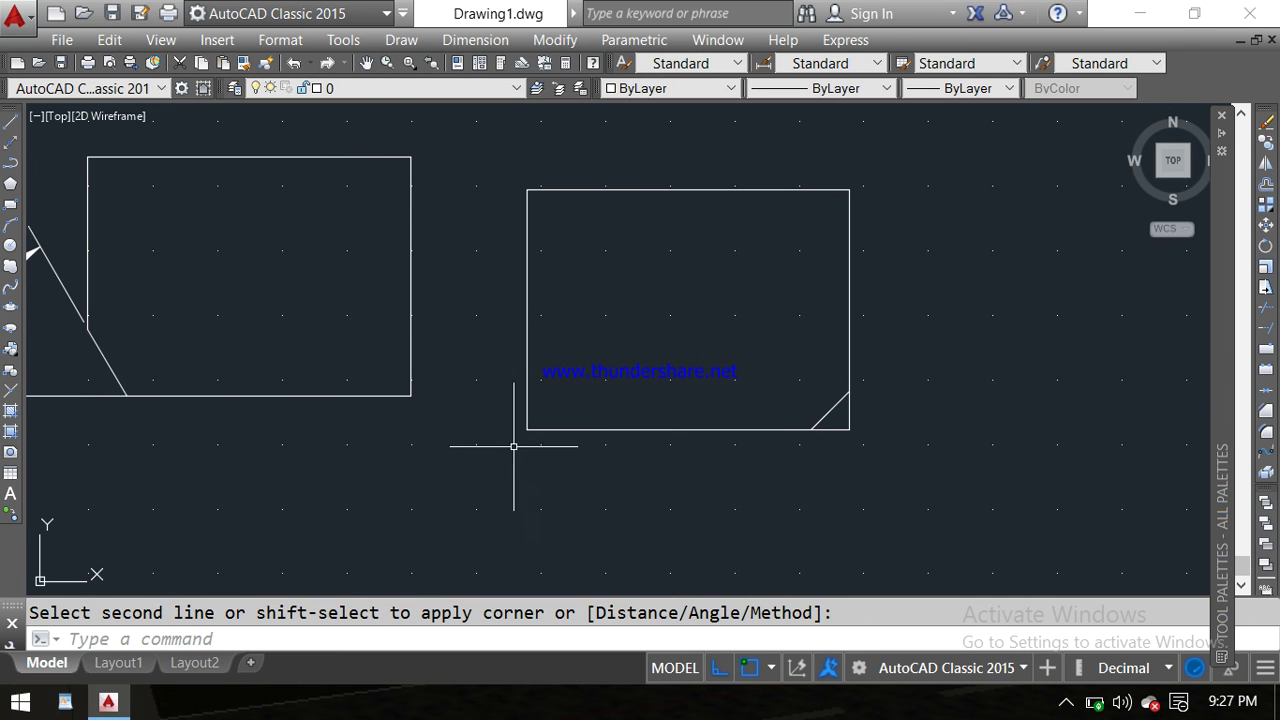
middle_click_drag(165, 396, 920, 388)
scroll(319, 313, "down", 3)
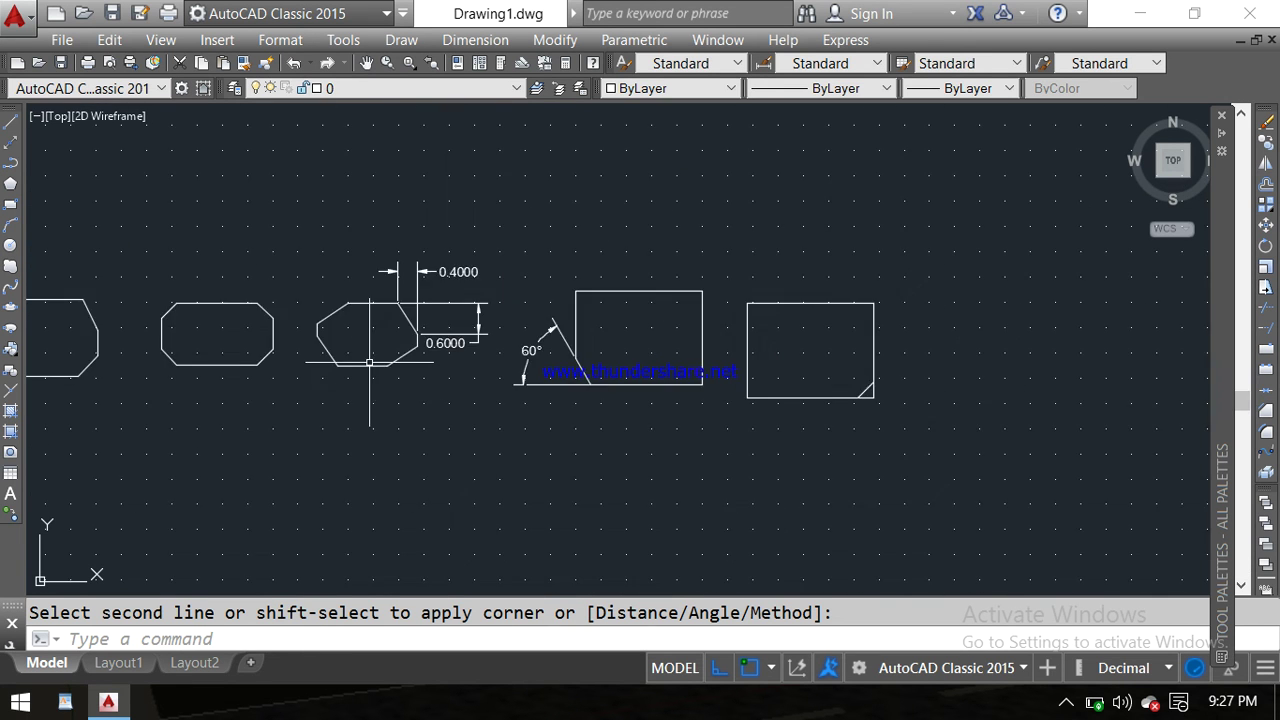
scroll(340, 340, "down", 1)
scroll(707, 365, "up", 3)
scroll(700, 368, "up", 2)
scroll(566, 405, "up", 2)
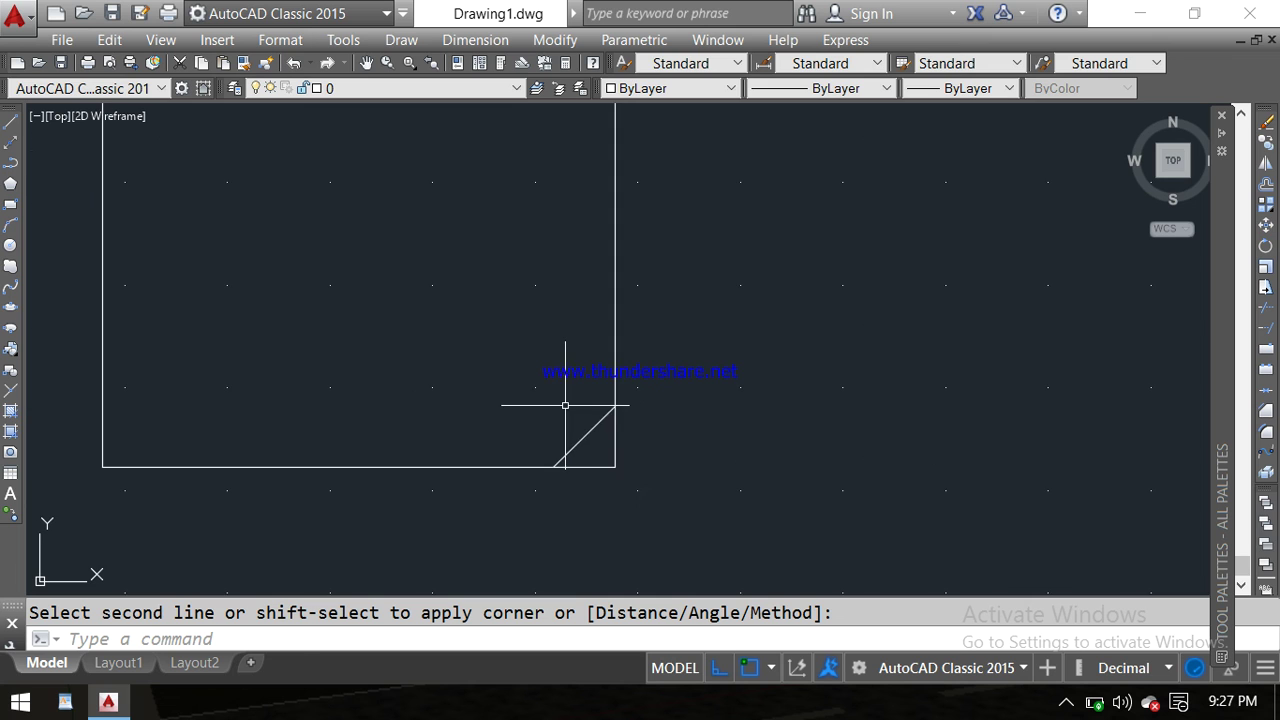
mouse_move(563, 400)
middle_mouse_down()
mouse_move(575, 368)
mouse_move(635, 383)
middle_mouse_up()
scroll(651, 366, "down", 2)
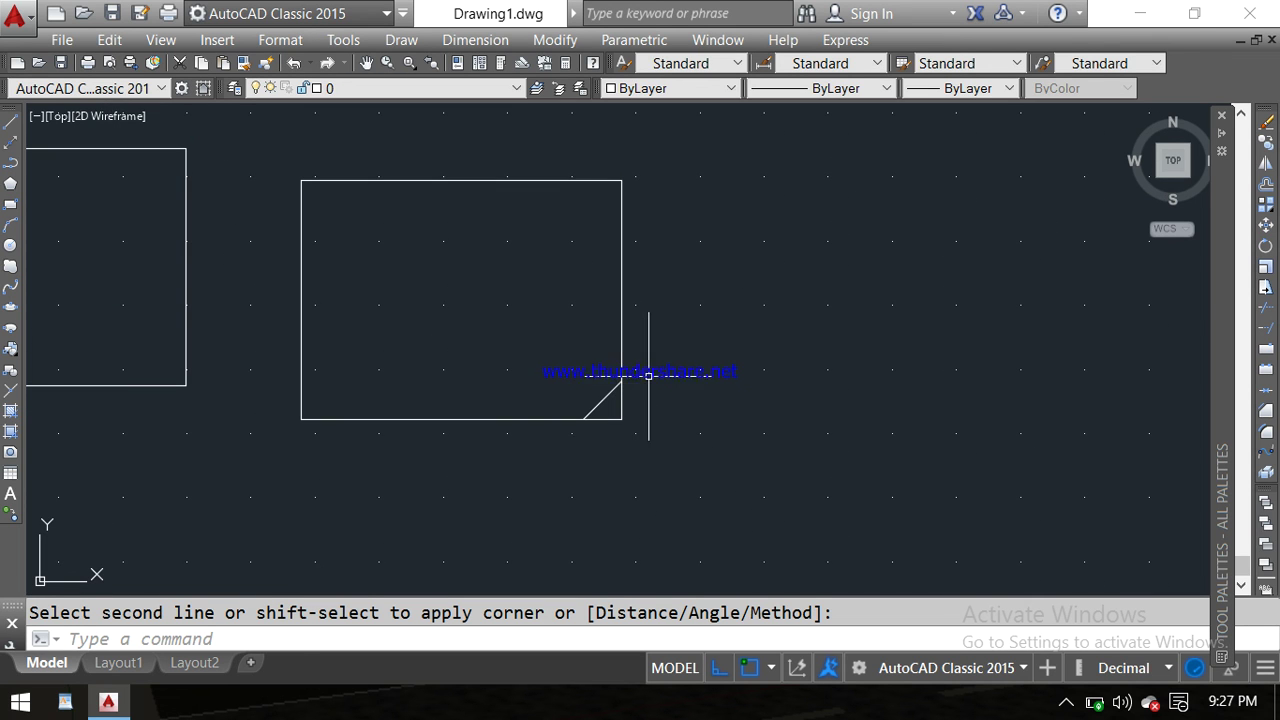
key("Escape")
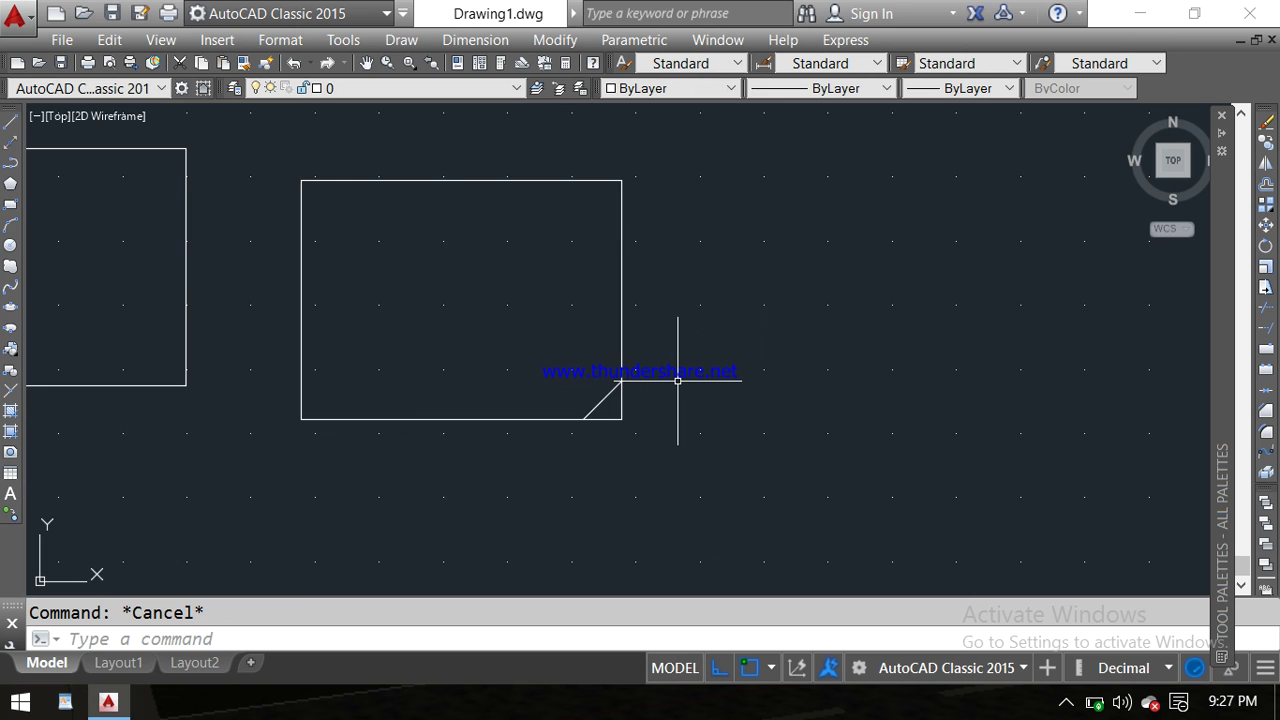
- Start the CHA chamfer command in Multiple mode
type("C")
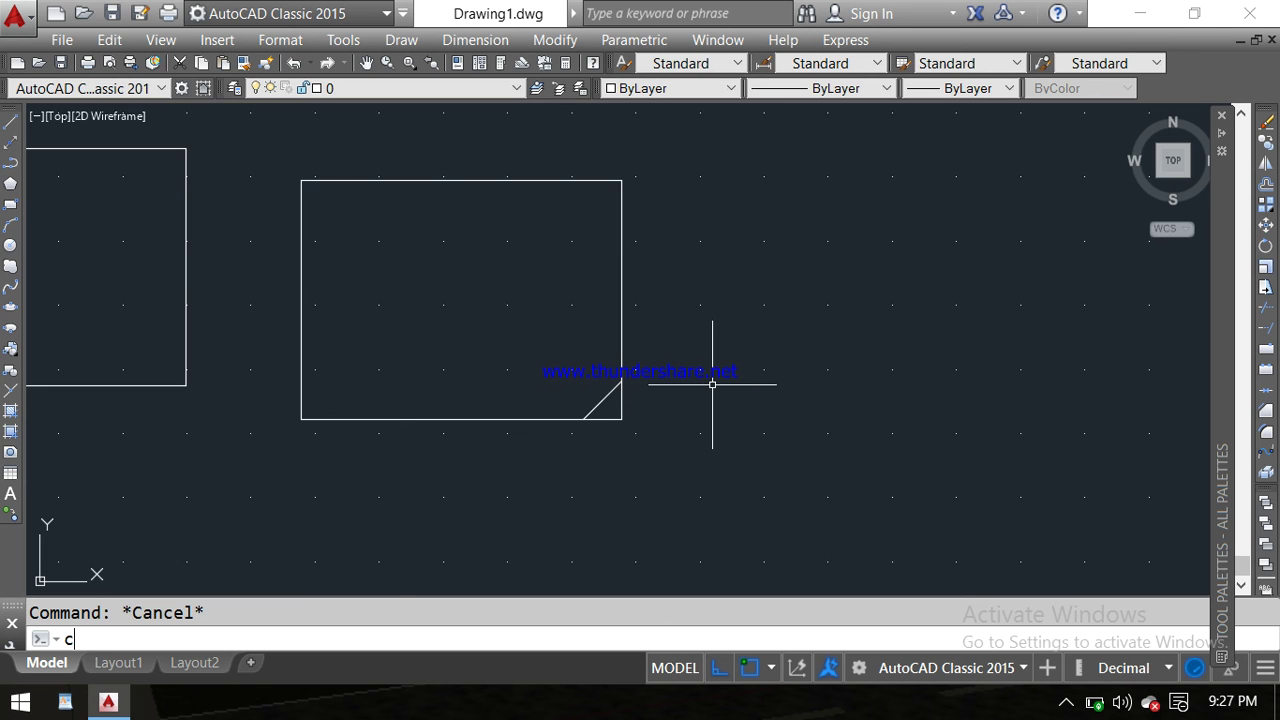
type("ha")
key("Return")
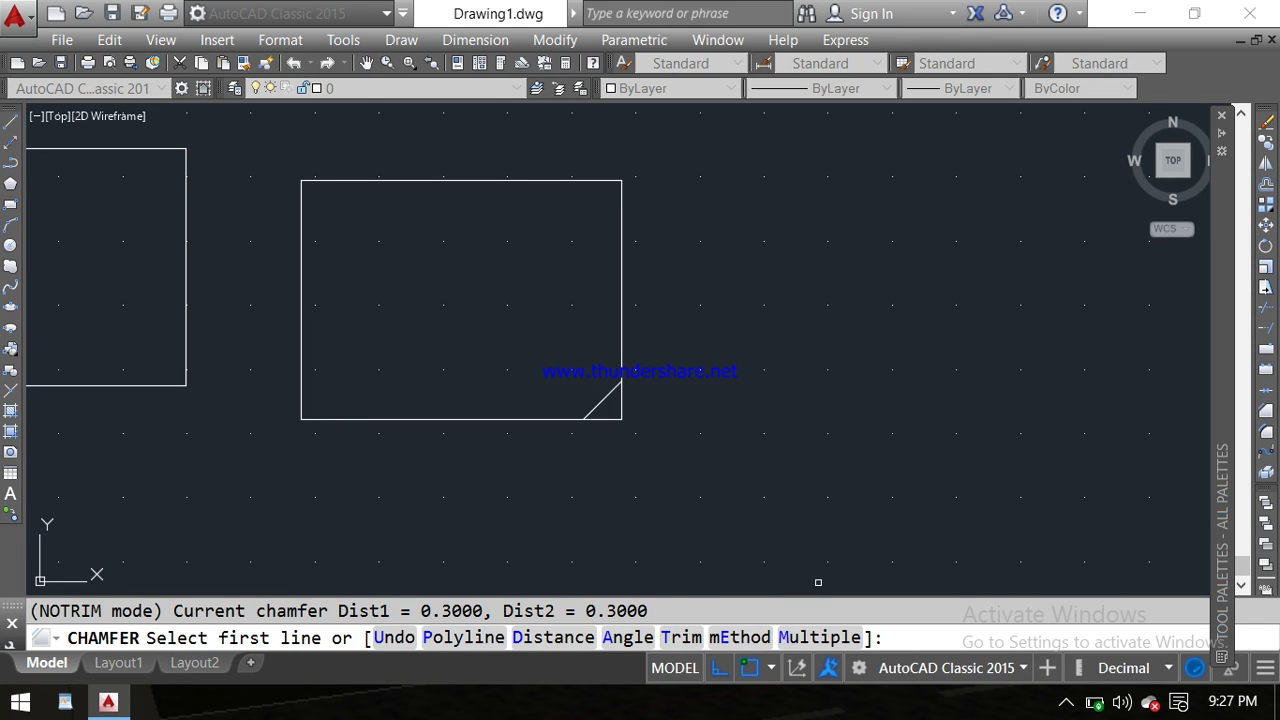
type("m")
key("Return")
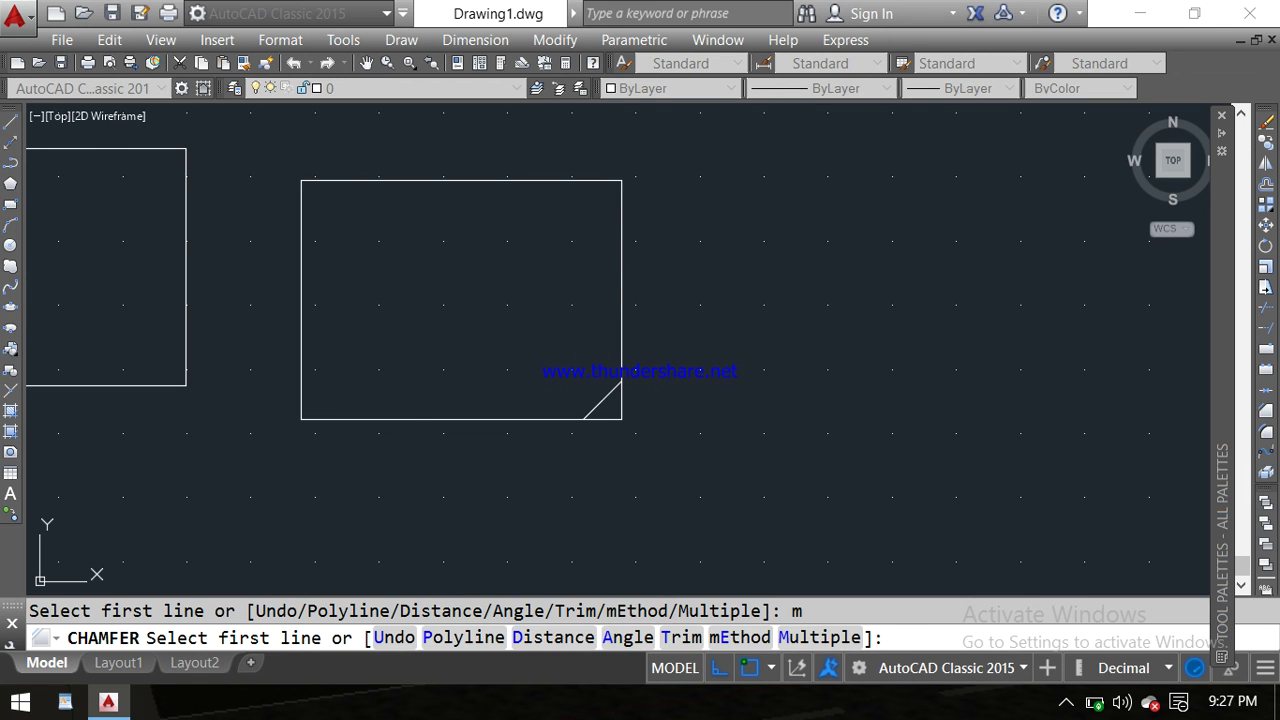
key("Return")
- Chamfer the top-right, top-left and bottom-left corners at 0.3, leaving the edges untrimmed
left_click(620, 217)
left_click(578, 180)
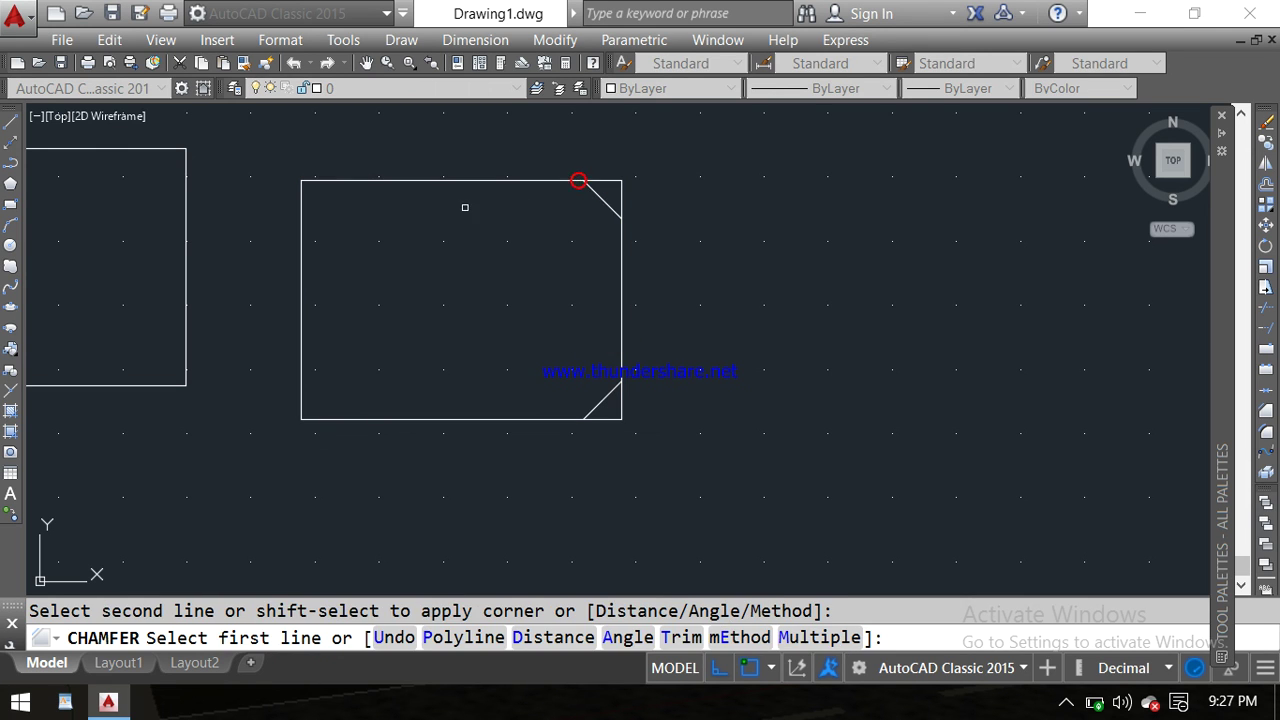
left_click(367, 181)
left_click(300, 240)
left_click(301, 385)
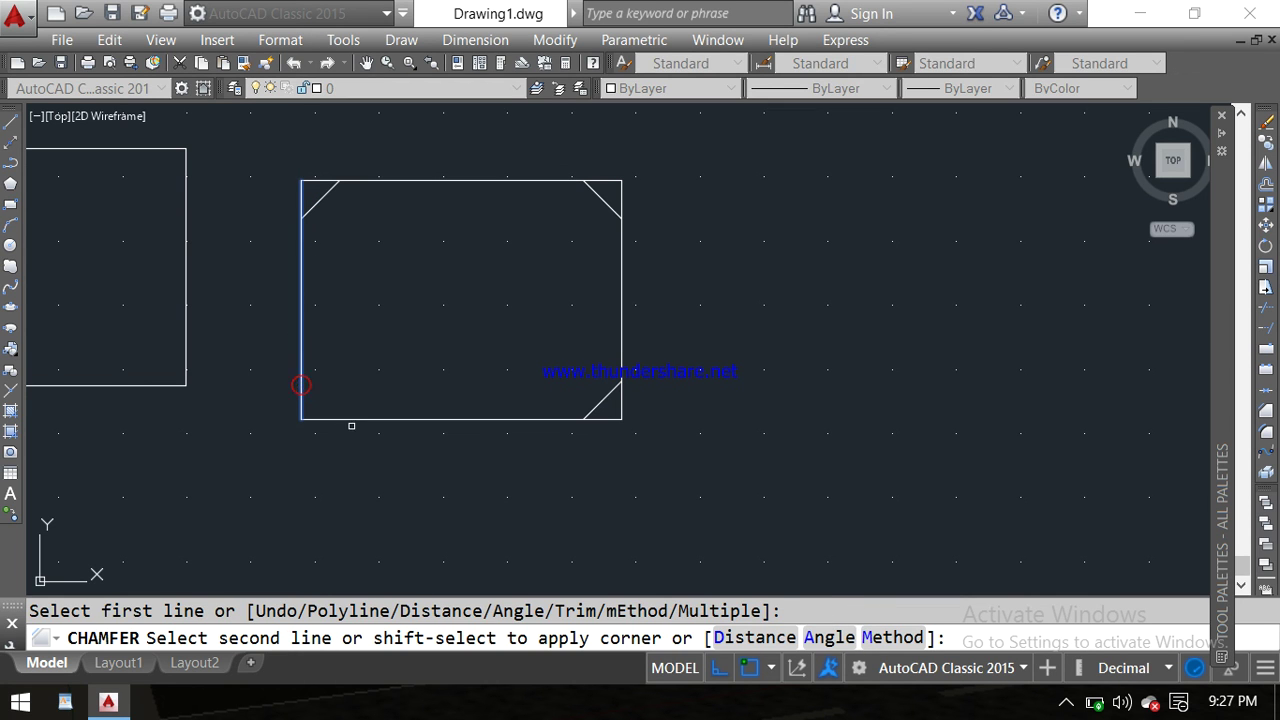
left_click(357, 419)
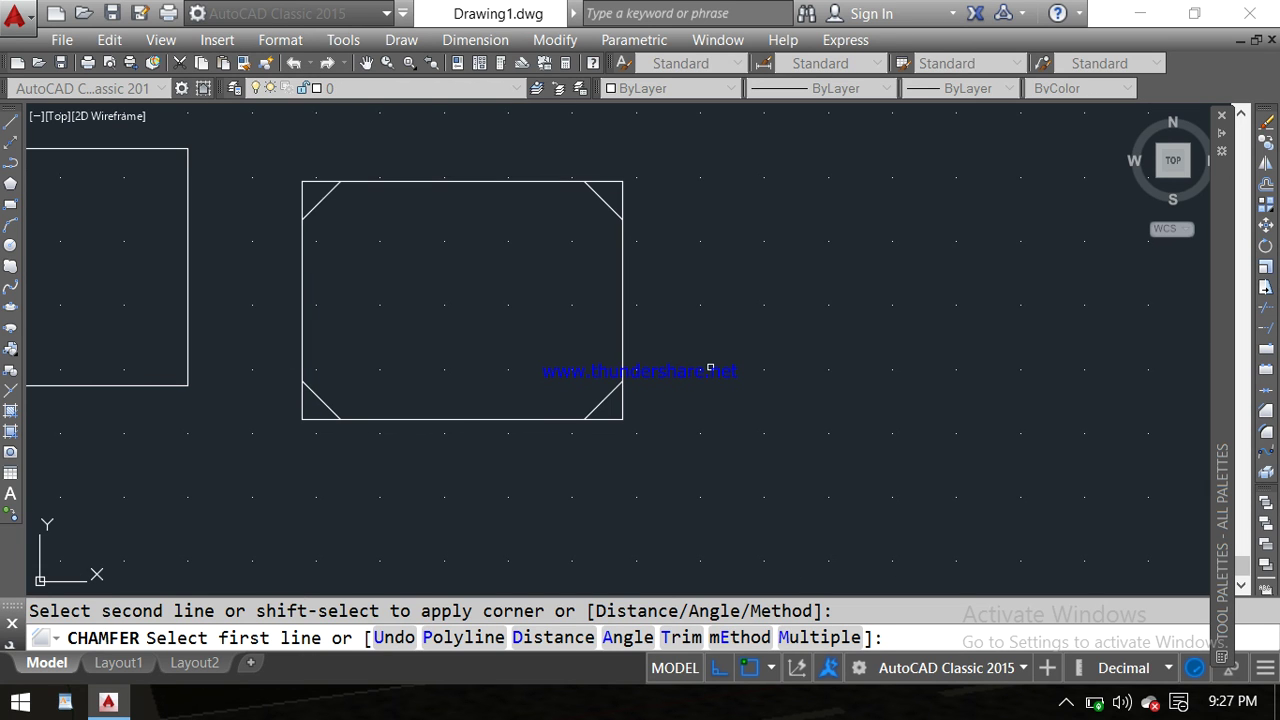
middle_click_drag(739, 336, 697, 358)
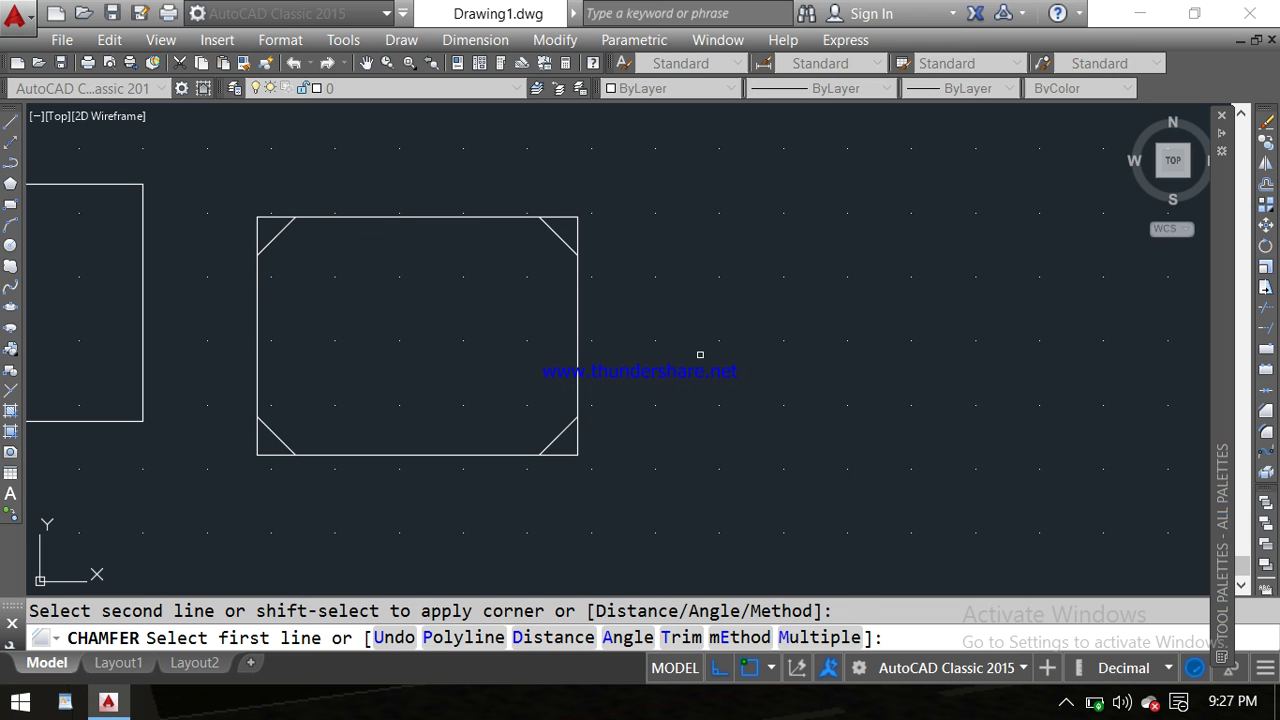
key("Escape")
mouse_move(637, 374)
middle_mouse_down()
mouse_move(794, 371)
mouse_move(712, 327)
mouse_move(728, 355)
middle_mouse_up()
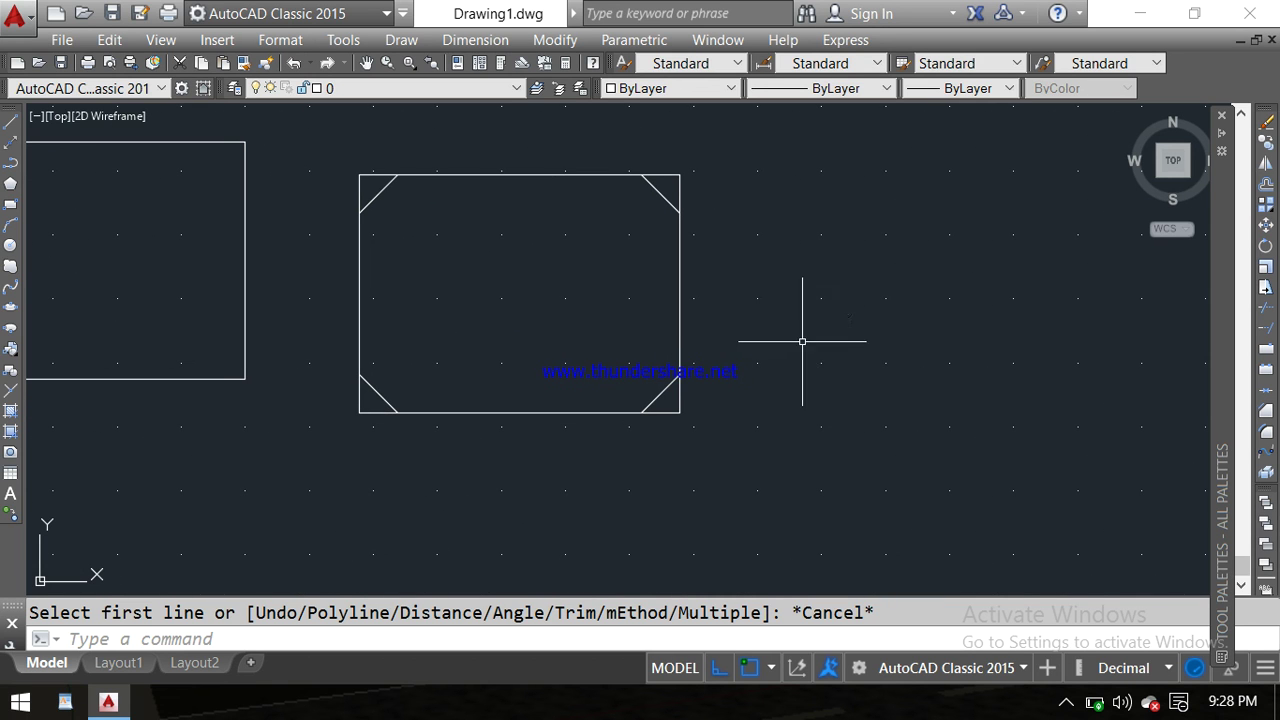
mouse_move(854, 323)
middle_mouse_down()
mouse_move(789, 354)
mouse_move(760, 334)
middle_mouse_up()
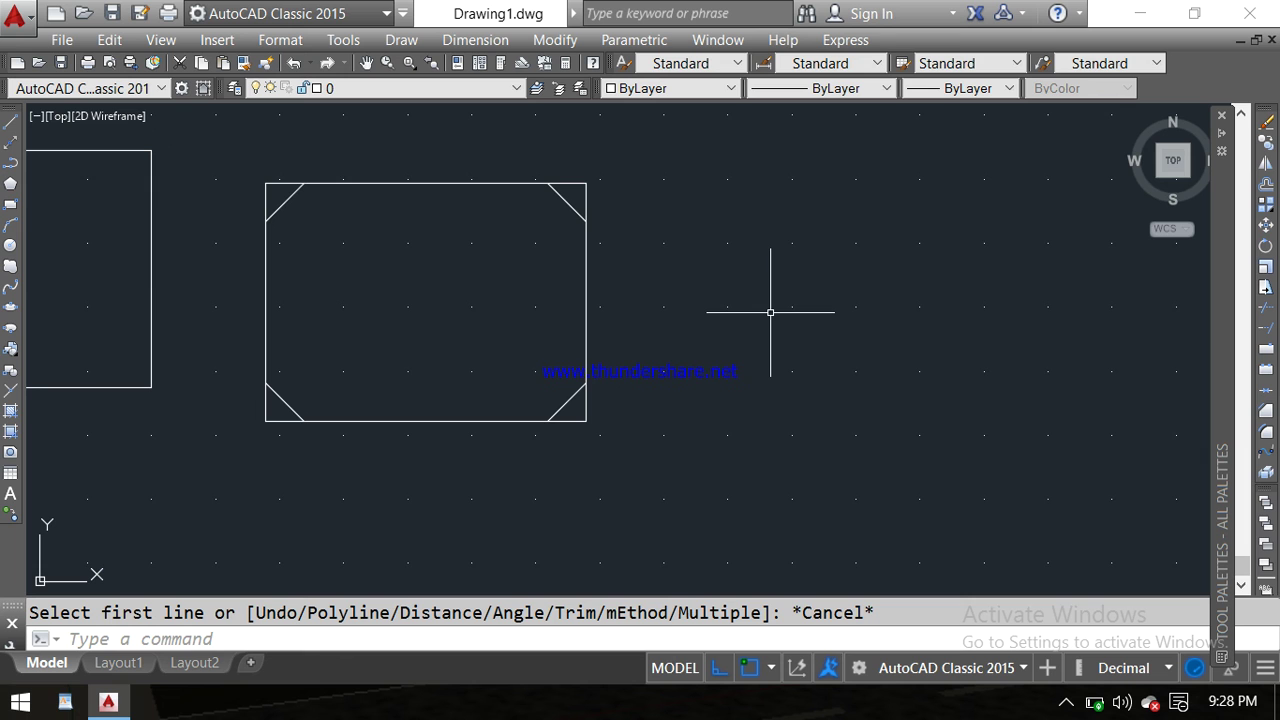
middle_click_drag(751, 346, 1046, 349)
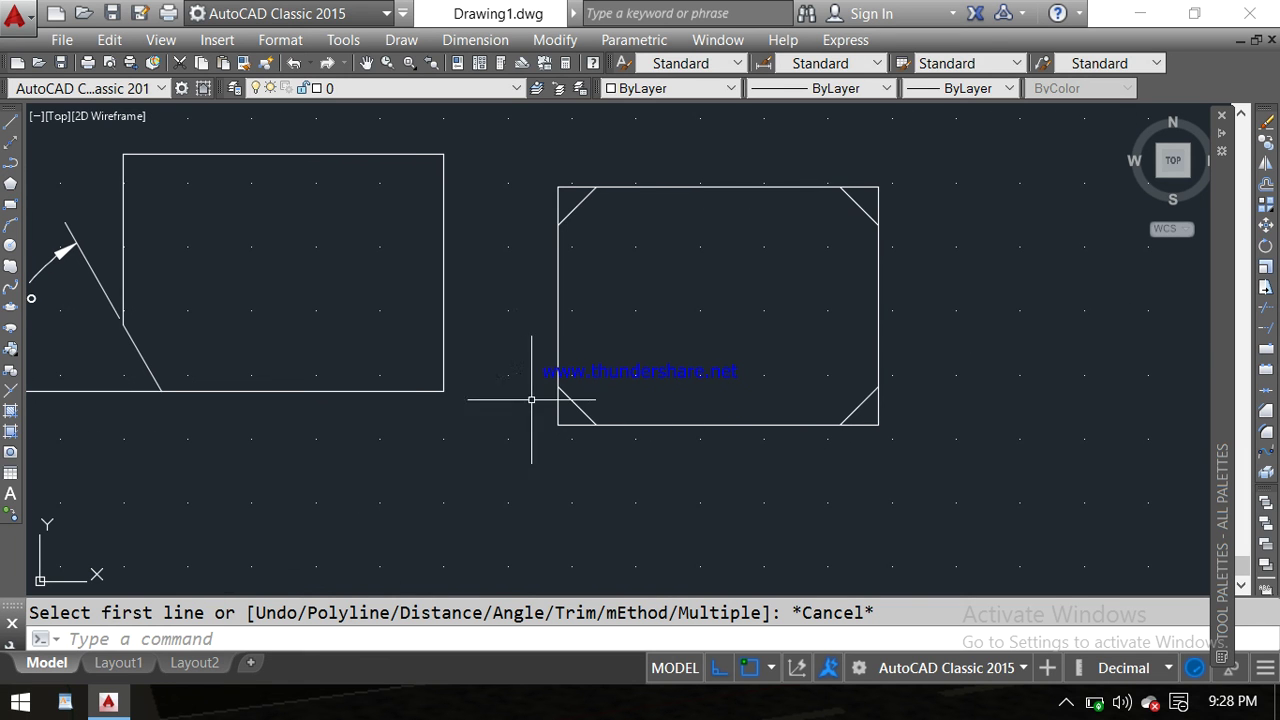
middle_click_drag(520, 403, 574, 406)
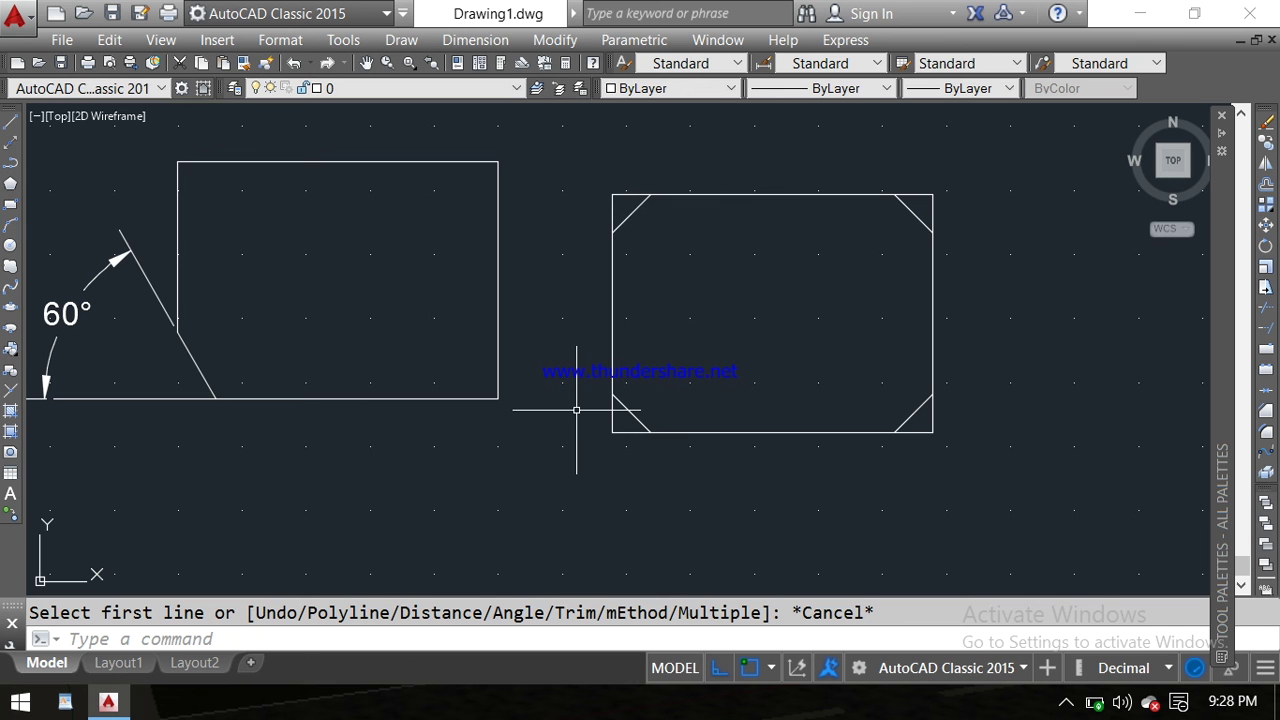
mouse_move(846, 351)
middle_mouse_down()
mouse_move(650, 340)
mouse_move(934, 360)
middle_mouse_up()
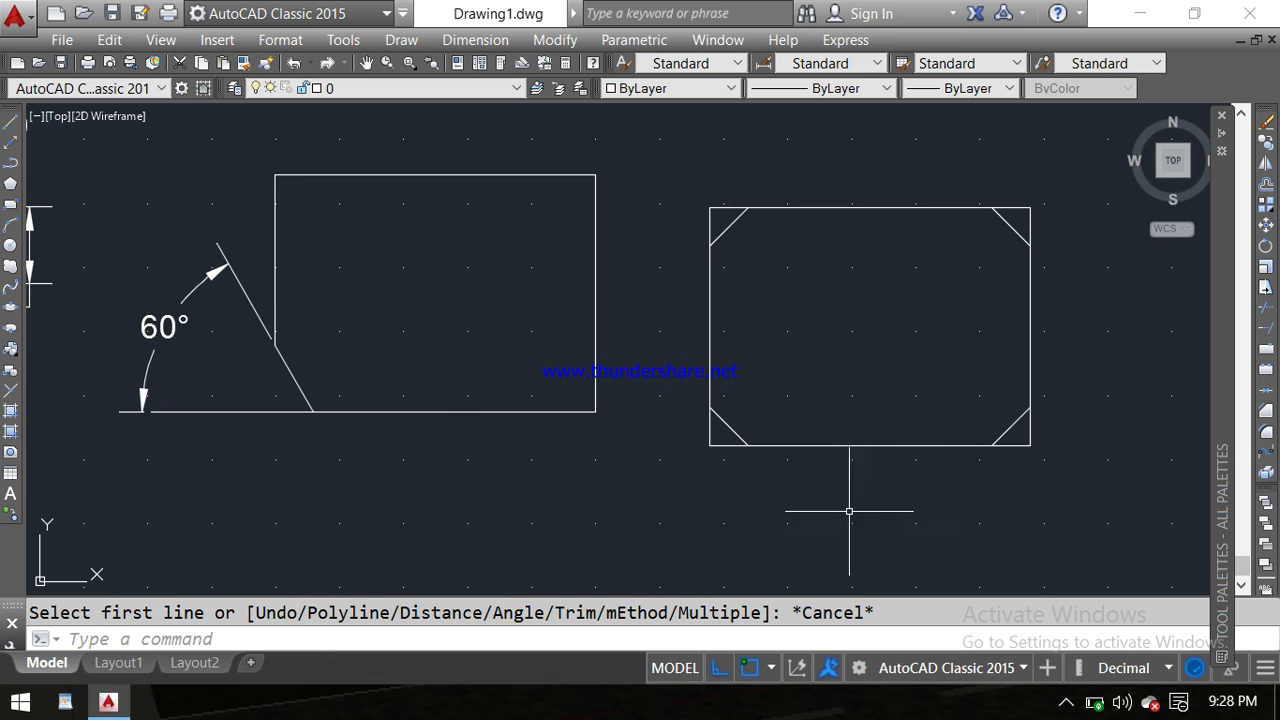
middle_click_drag(912, 523, 951, 457)
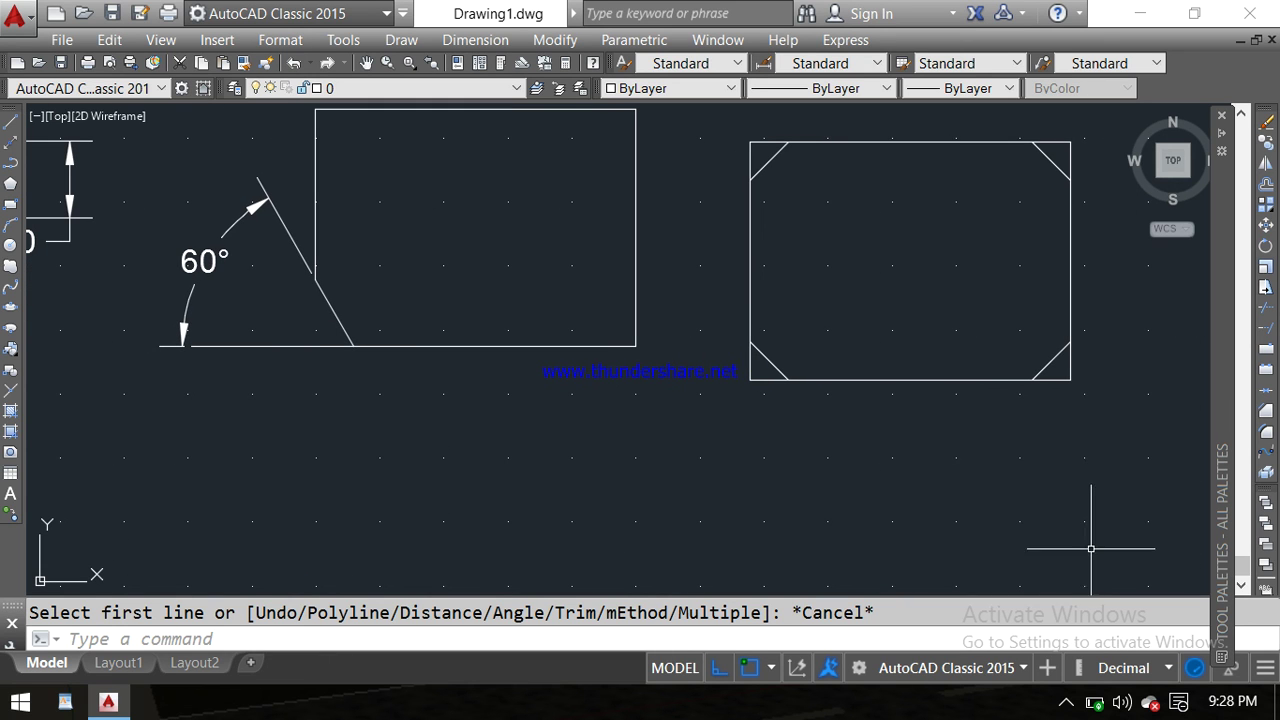
left_click(1066, 701)
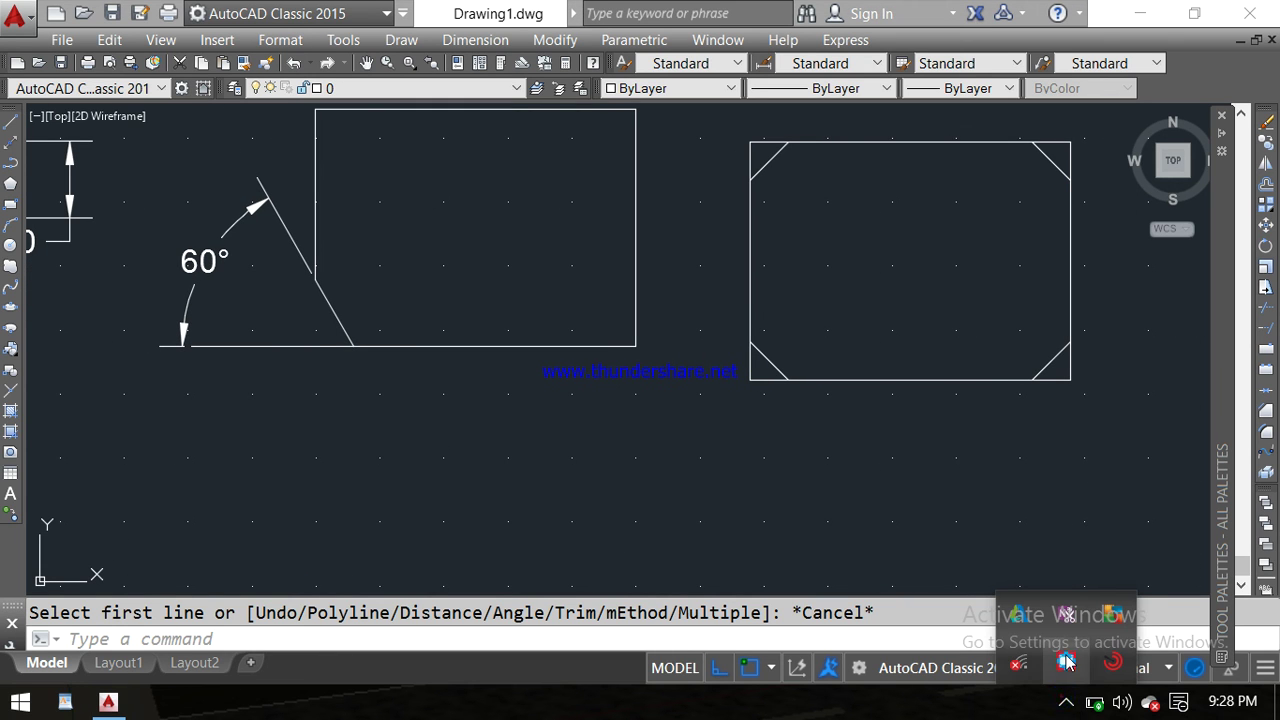
right_click(1066, 661)
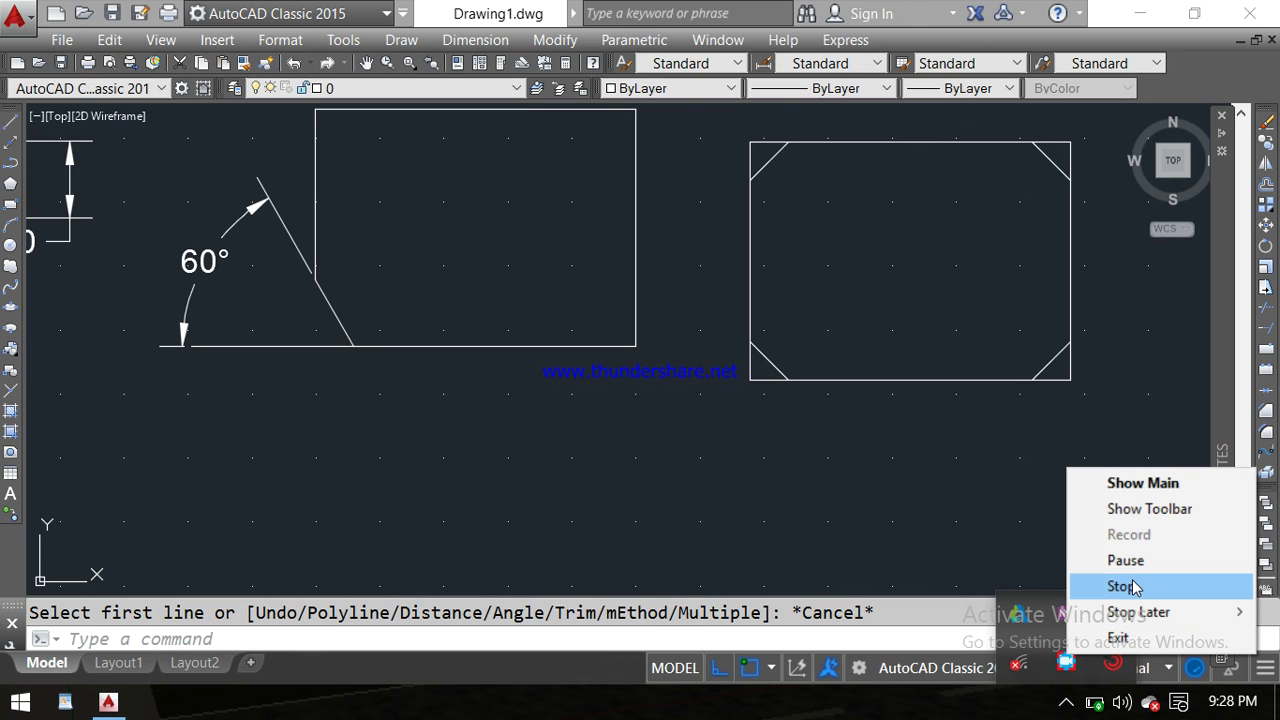